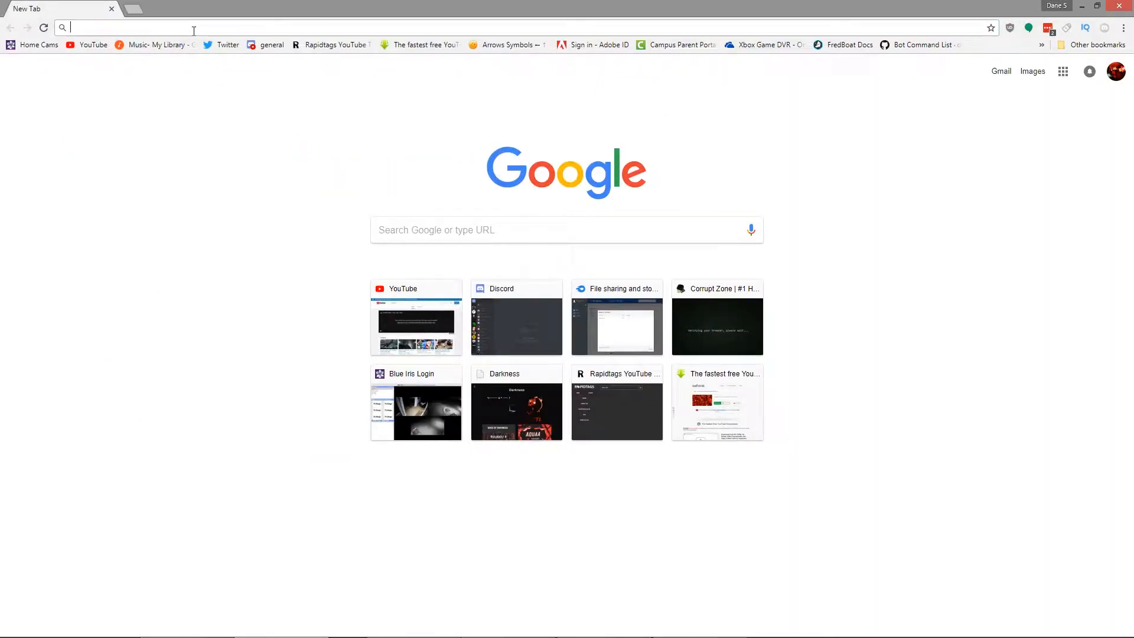
Step: Search Google Images for "gucci" and look through the results, previewing the dripping gold Gucci logo on the striped background
type("gucci")
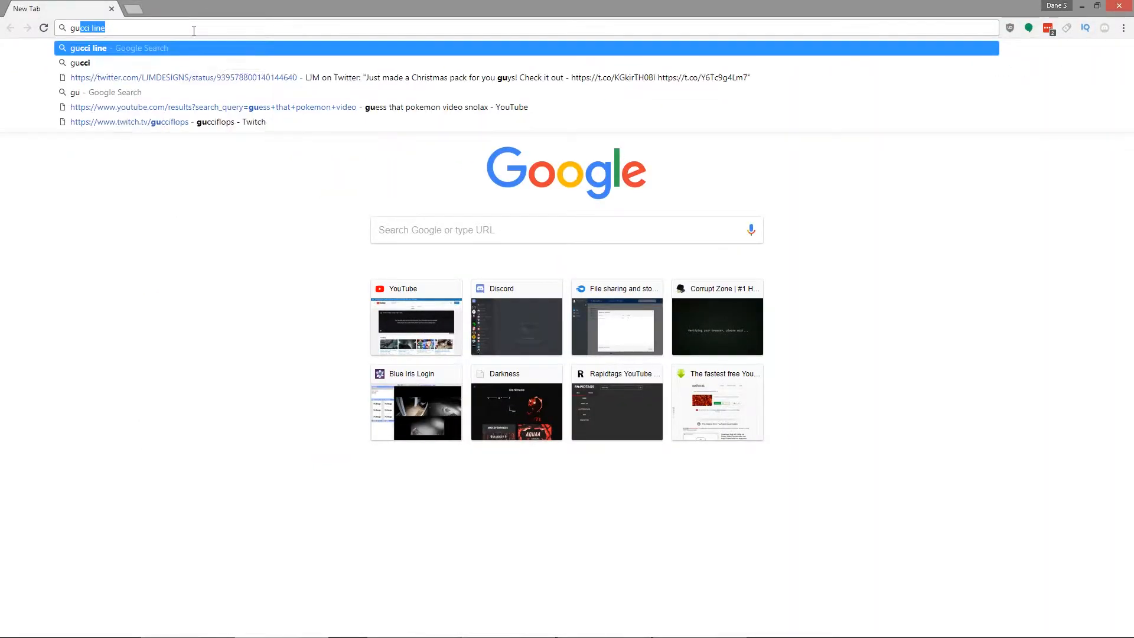
key("Return")
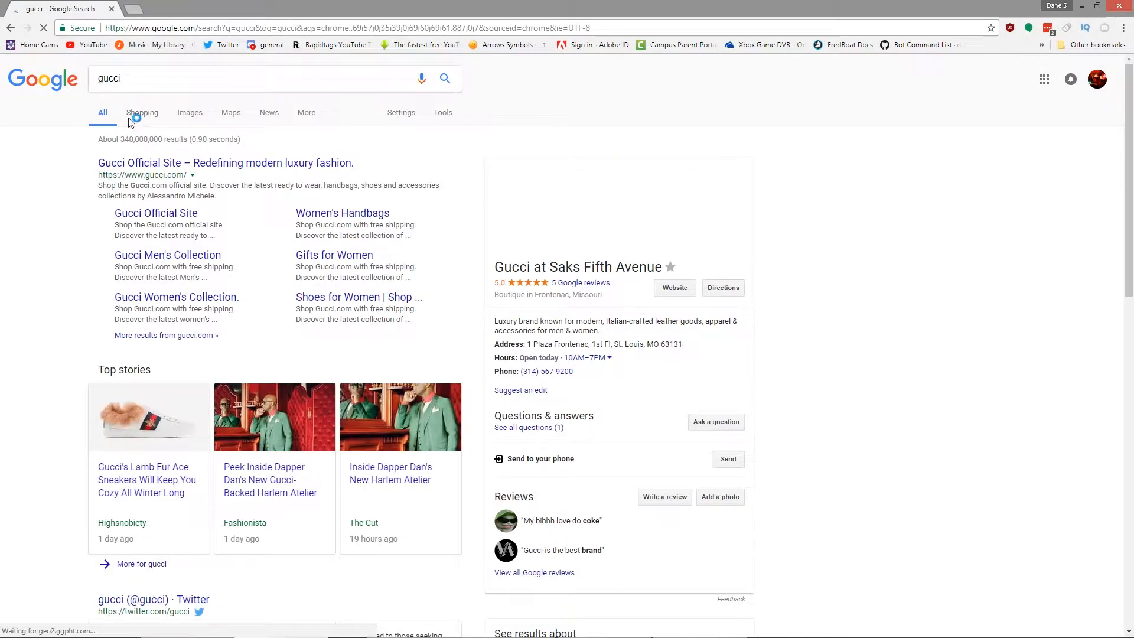
left_click(189, 112)
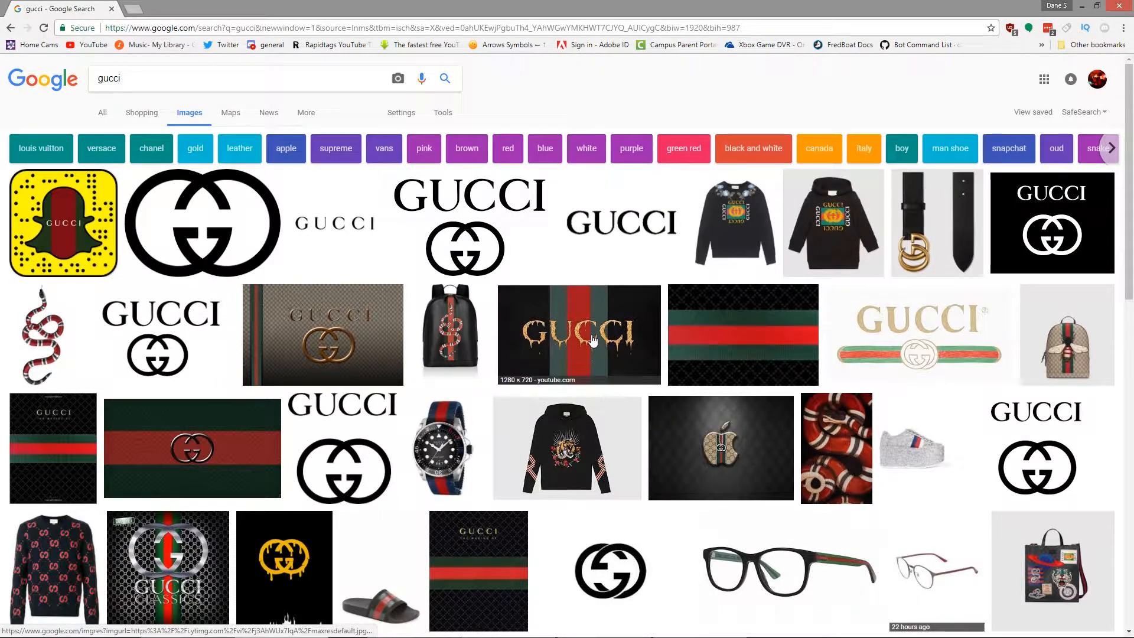
left_click(611, 344)
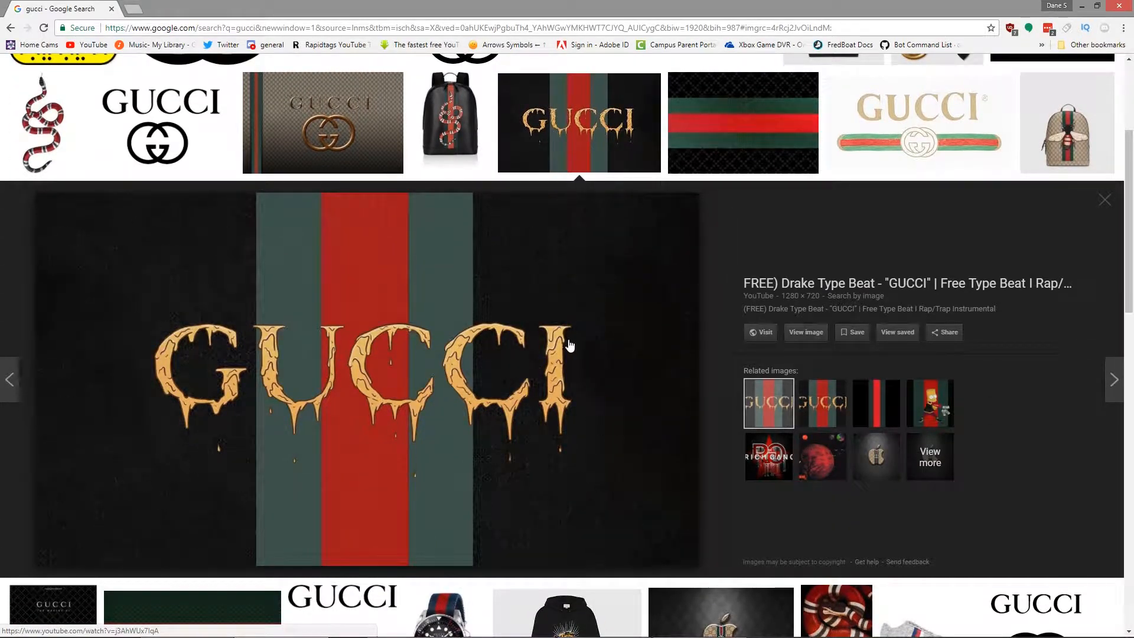
left_click(1105, 201)
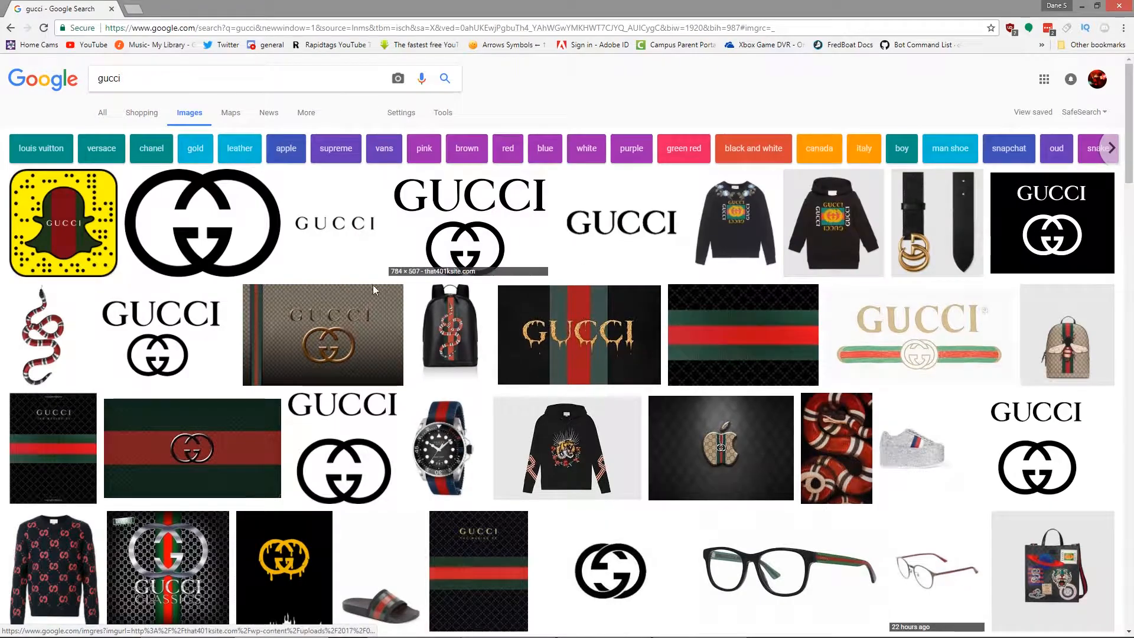
scroll(355, 331, "down", 3)
scroll(190, 366, "down", 4)
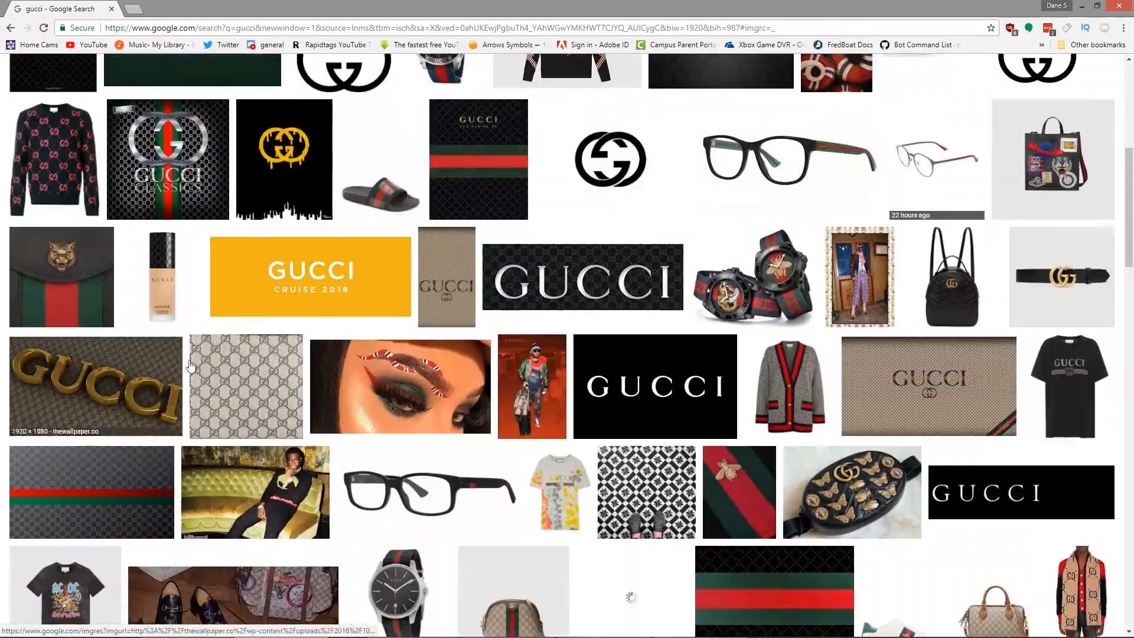
scroll(644, 319, "down", 6)
scroll(749, 443, "down", 3)
scroll(272, 362, "up", 16)
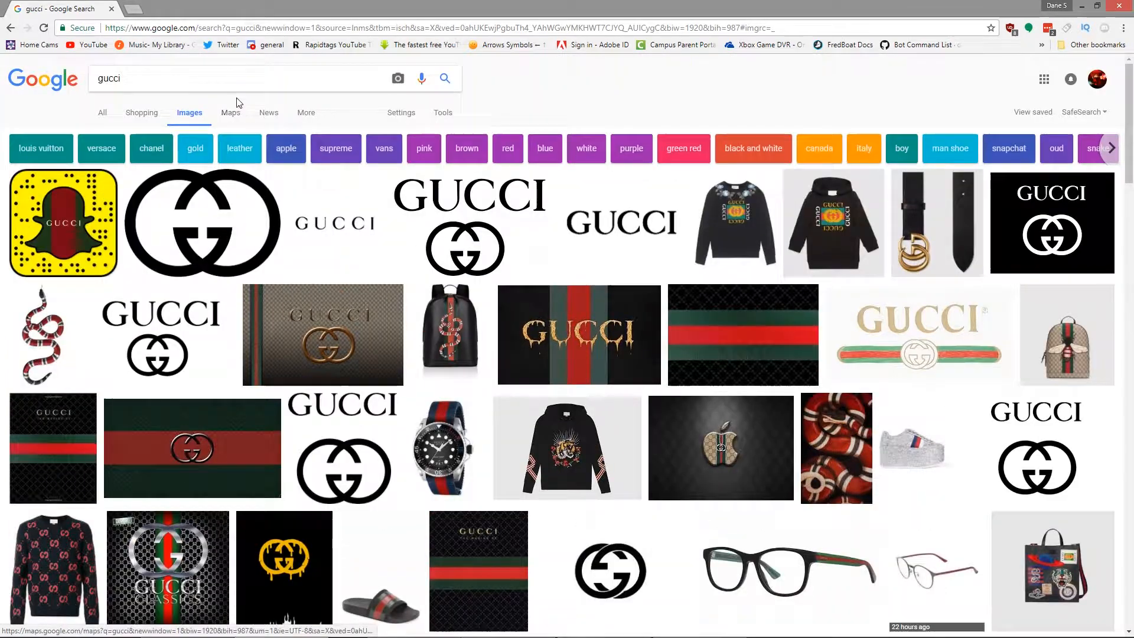
Step: Search Google Images for "off white"
double_click(208, 78)
type("offwh")
key("BackSpace")
key("BackSpace")
key("BackSpace")
type("f white")
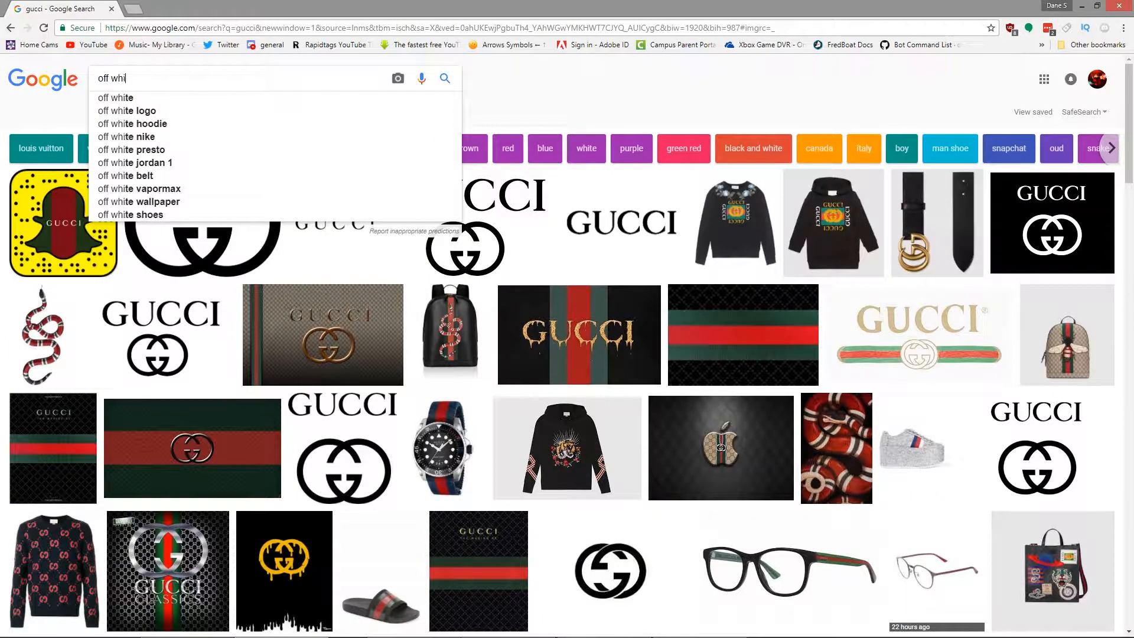
key("Return")
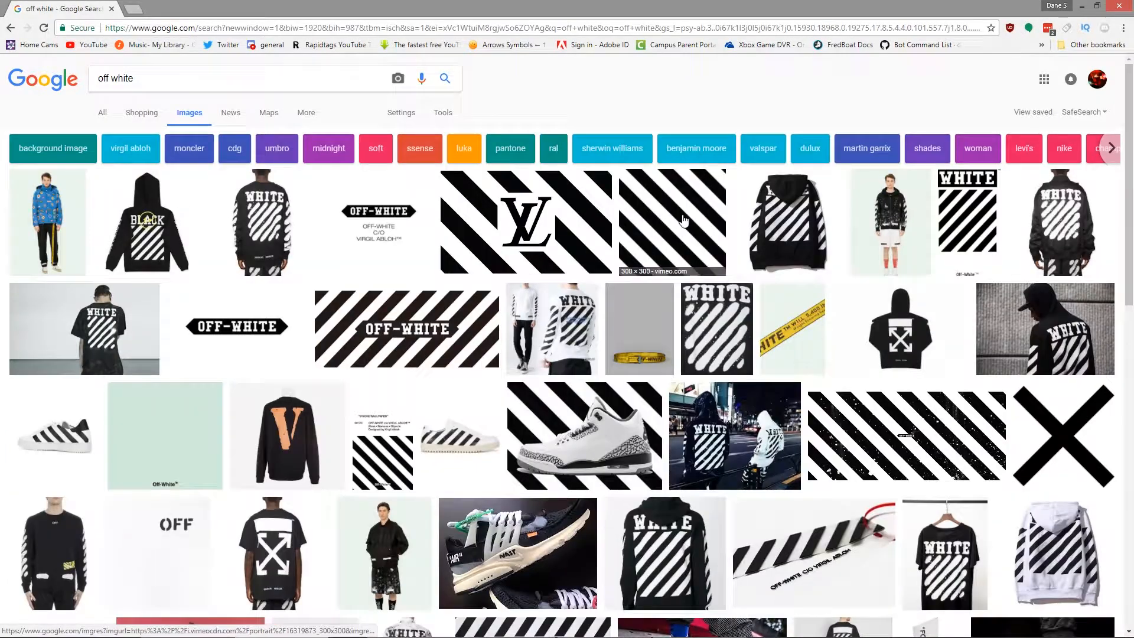
Step: Preview striped images in the results and copy the 2000 × 900 Off White Wallpaper image with speckled diagonal stripes
left_click(684, 220)
scroll(567, 355, "down", 4)
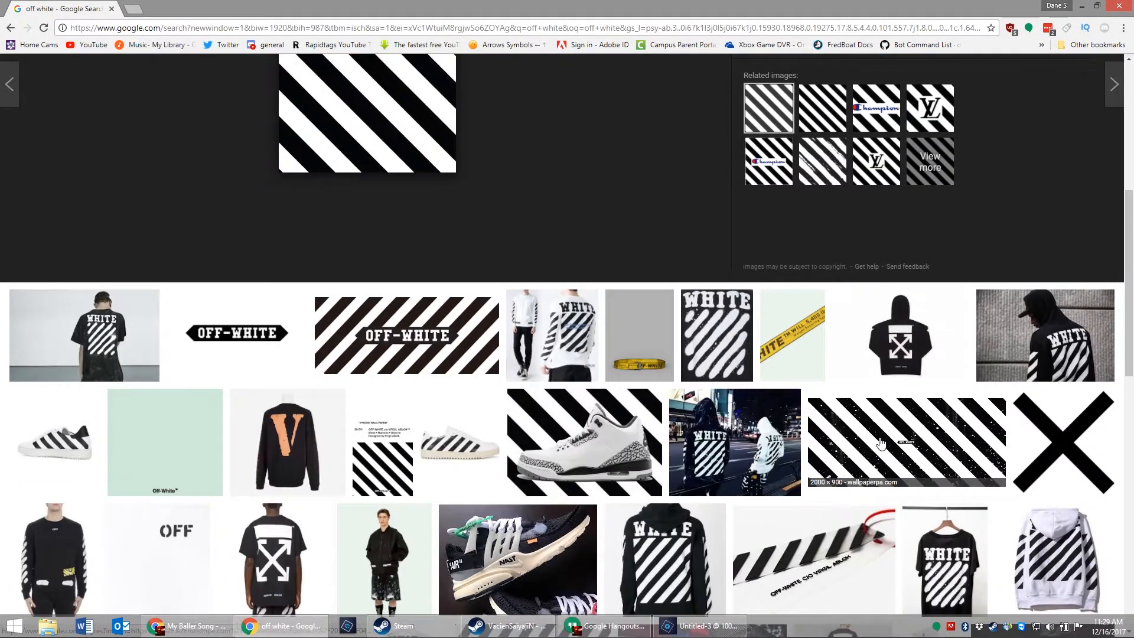
left_click(904, 440)
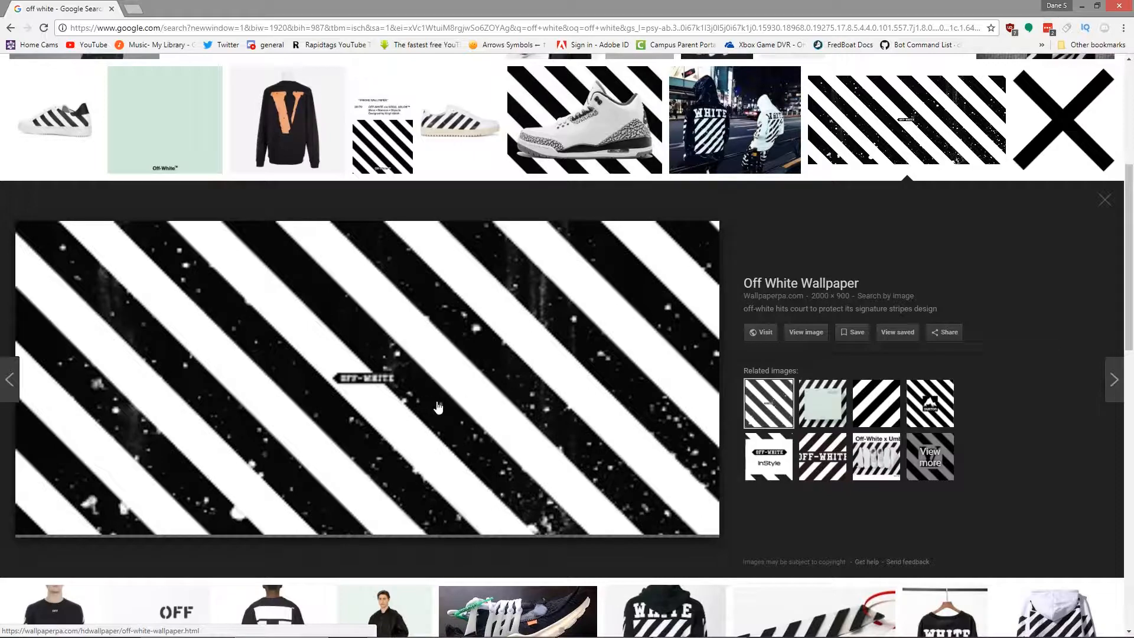
right_click(417, 406)
left_click(481, 508)
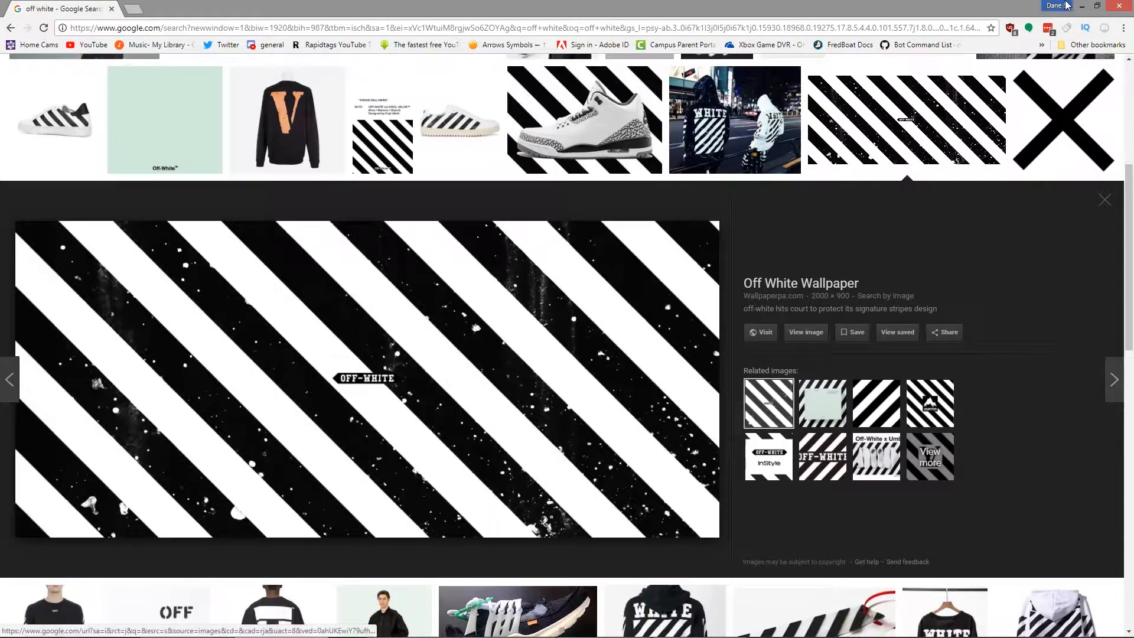
Step: Switch to Photoshop Elements, paste the striped image into Untitled-3, and scale and position it to cover the square canvas
left_click(1082, 6)
key("ctrl+v")
left_click_drag(496, 270, 347, 193)
left_click_drag(242, 120, 463, 220)
left_click_drag(661, 354, 467, 298)
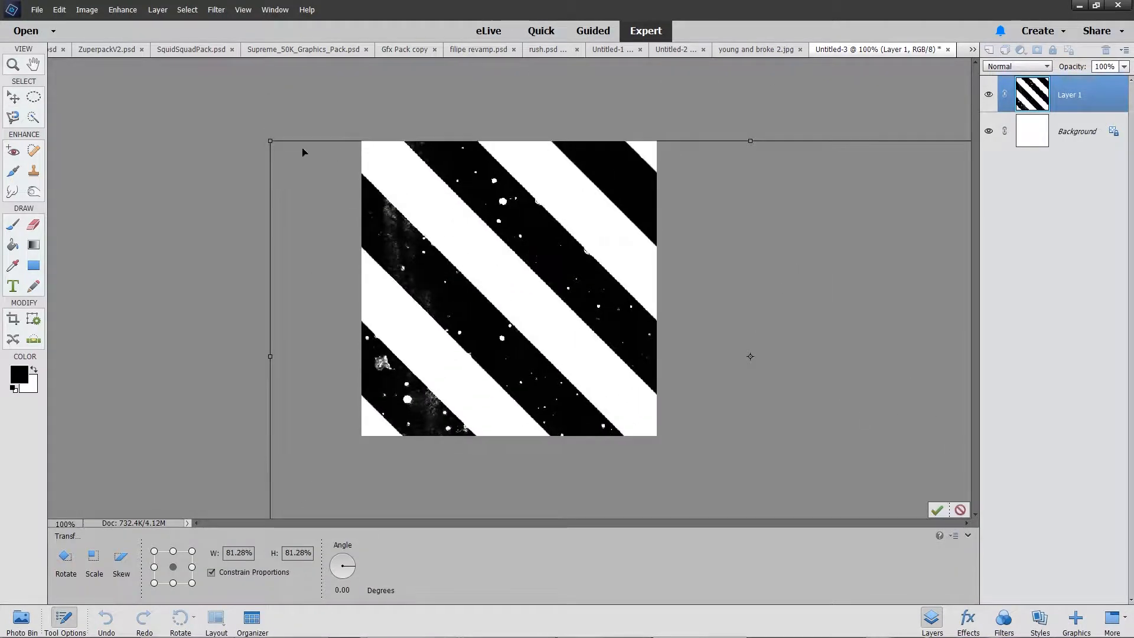
left_click_drag(268, 141, 495, 241)
left_click_drag(634, 416, 460, 280)
left_click(937, 444)
Step: Fill the Background layer with black and lower the striped layer's opacity to 86%
left_click(967, 409)
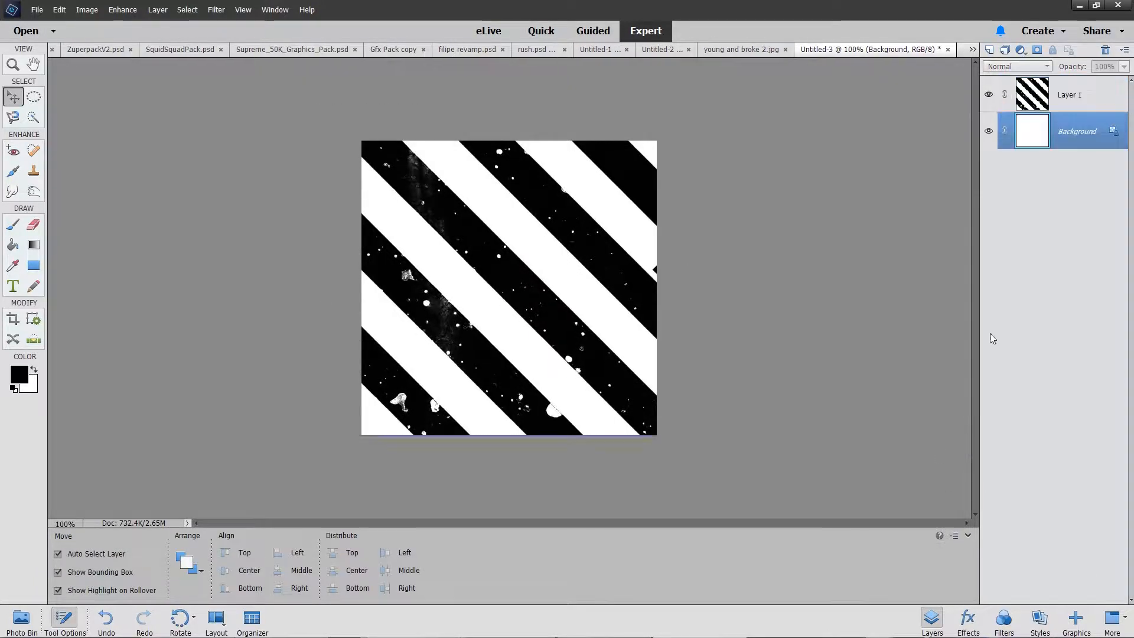
key("k")
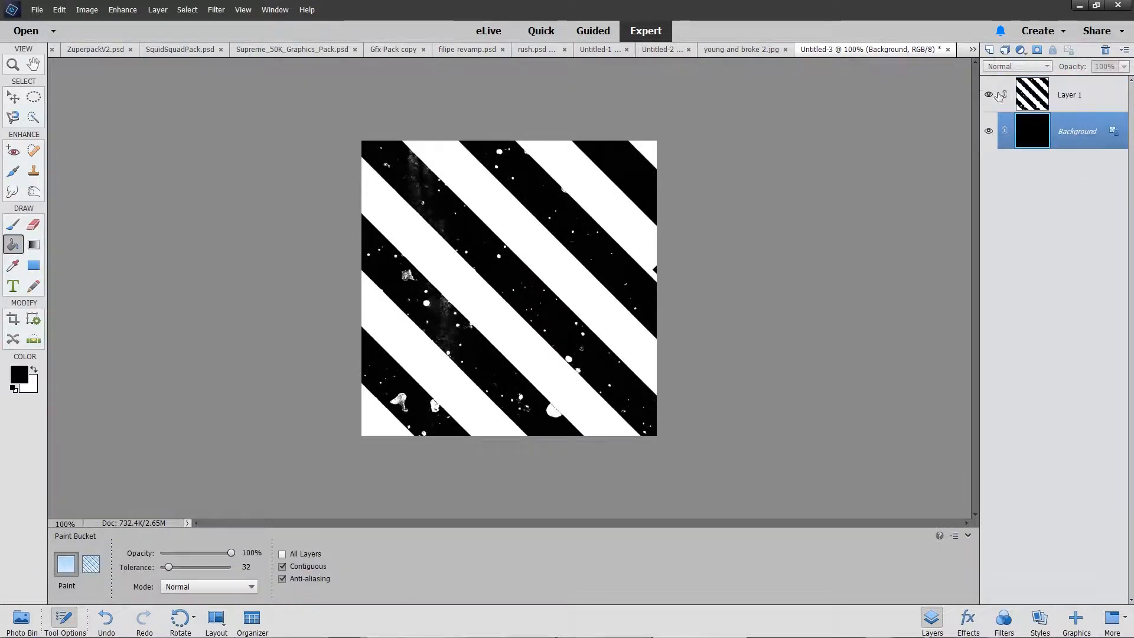
left_click(1069, 95)
left_click_drag(1126, 79, 1118, 80)
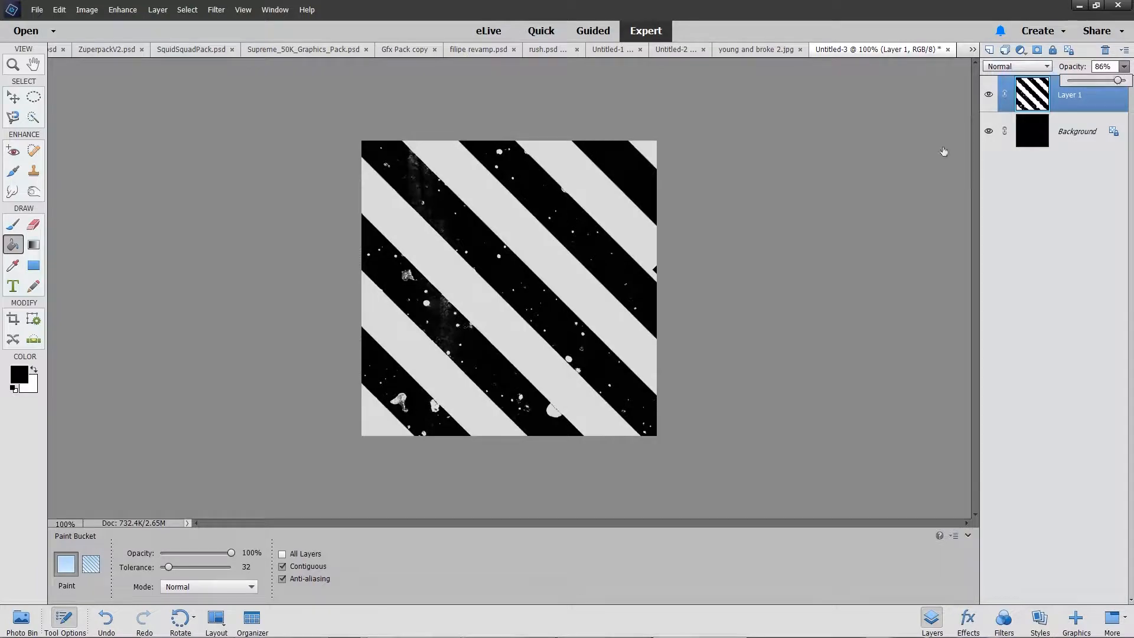
Step: Switch back to Chrome and search Google for "parent advisory logo"
left_click(700, 626)
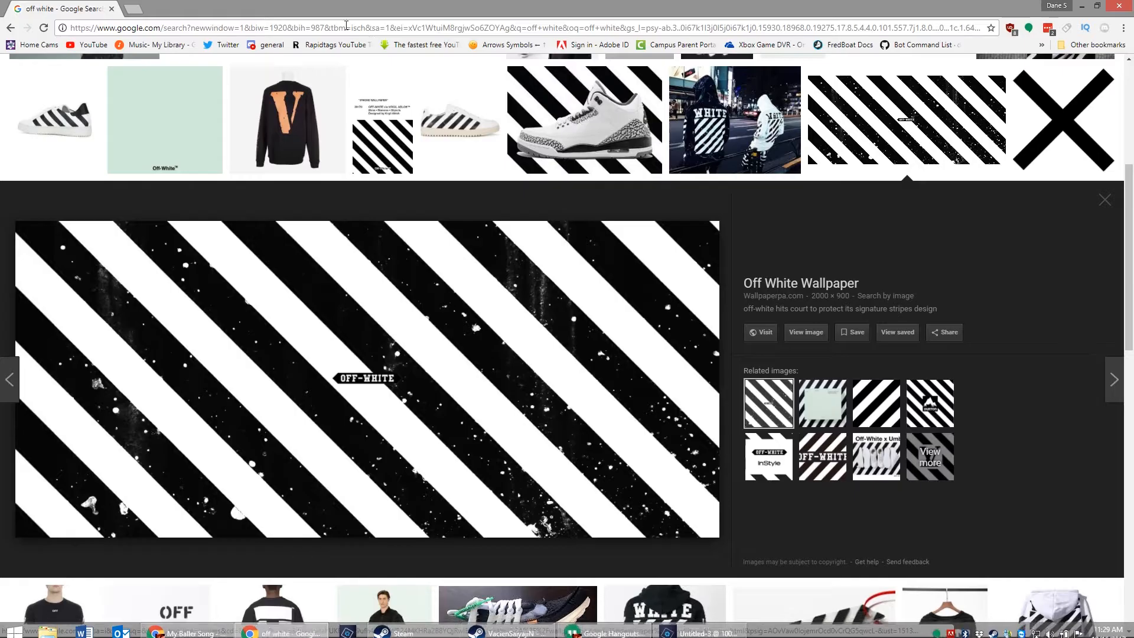
left_click(328, 27)
type("par")
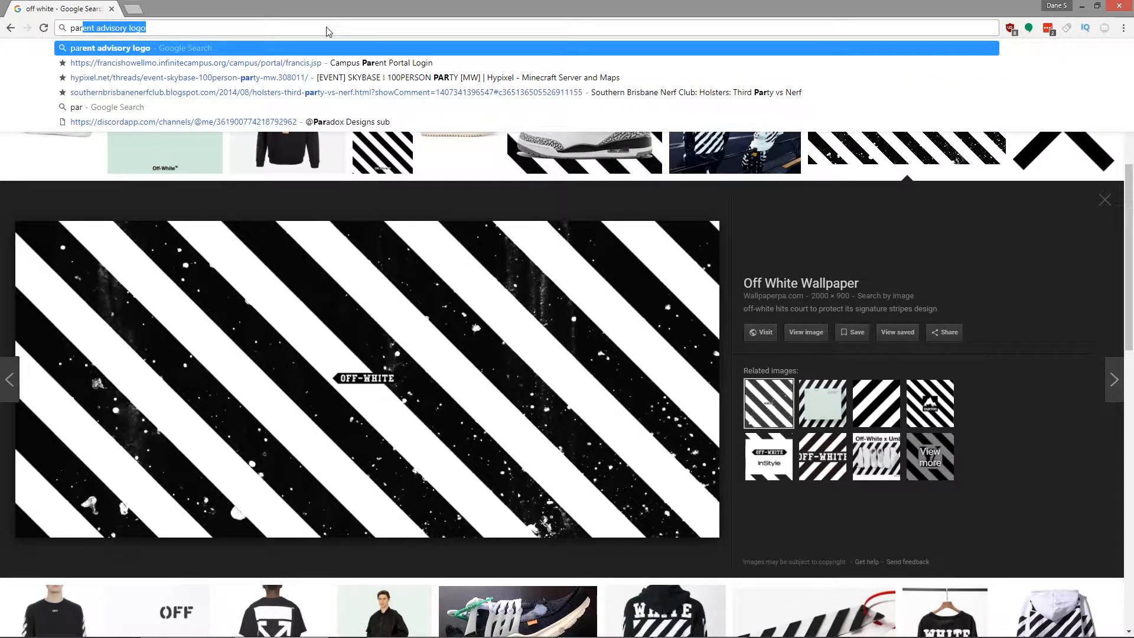
key("Return")
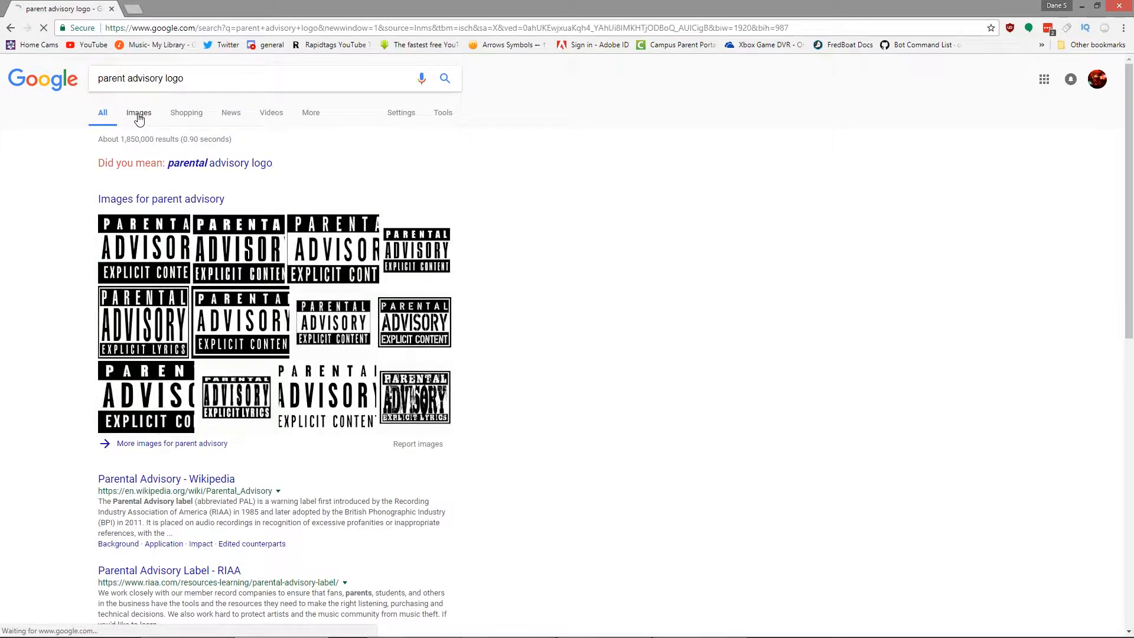
Step: Open the bordered Parental Advisory Explicit Content logo from NY Daily News in the image results and copy the image
left_click(294, 238)
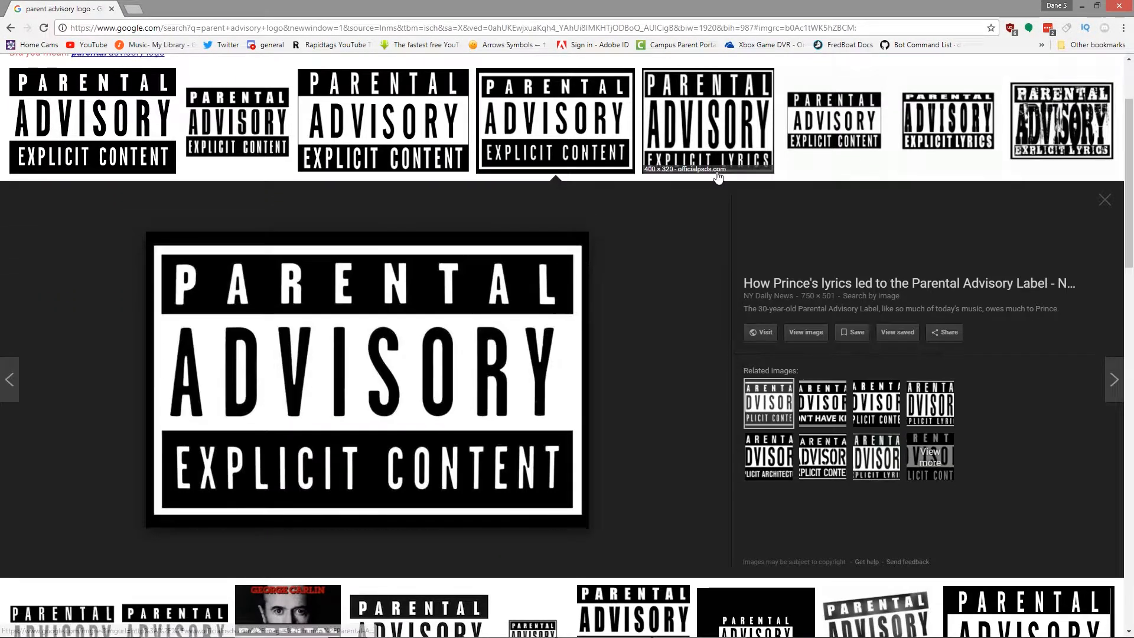
right_click(486, 345)
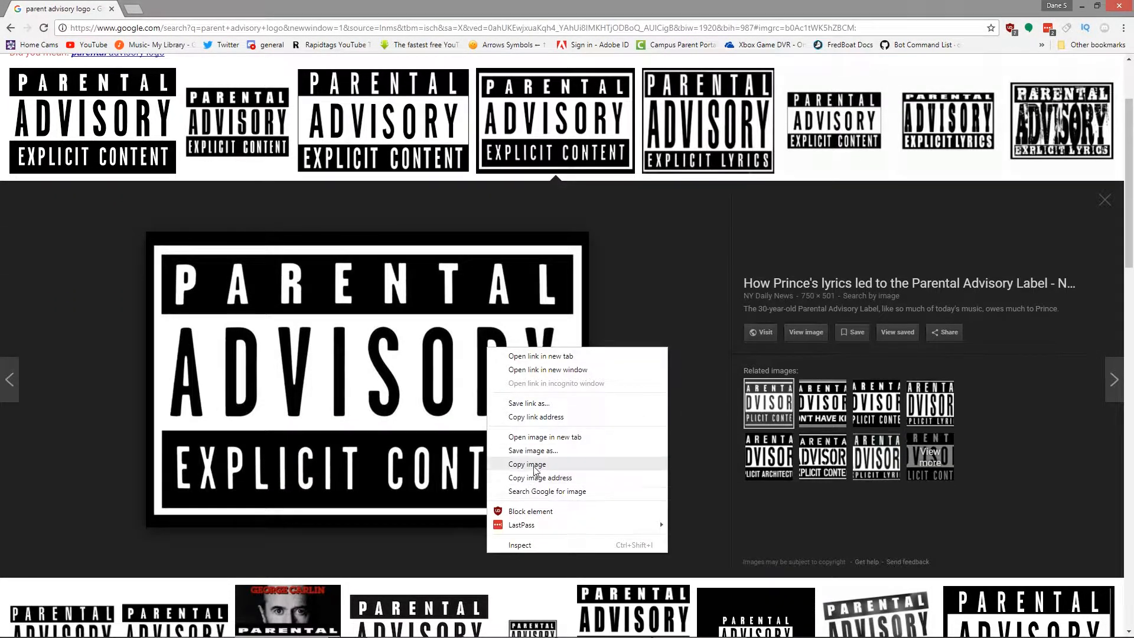
left_click(514, 463)
Step: Switch to Photoshop Elements, paste the Parental Advisory logo, and scale it to 9.04% near the canvas's lower centre
left_click(1085, 6)
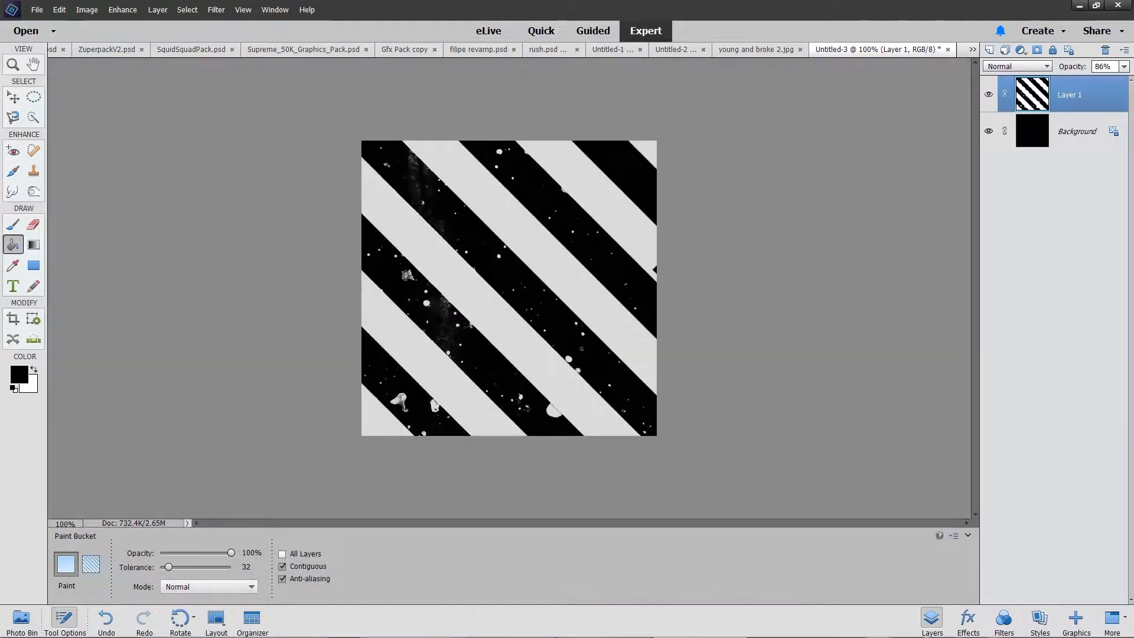
left_click(13, 98)
key("ctrl+v")
left_click_drag(363, 140, 510, 405)
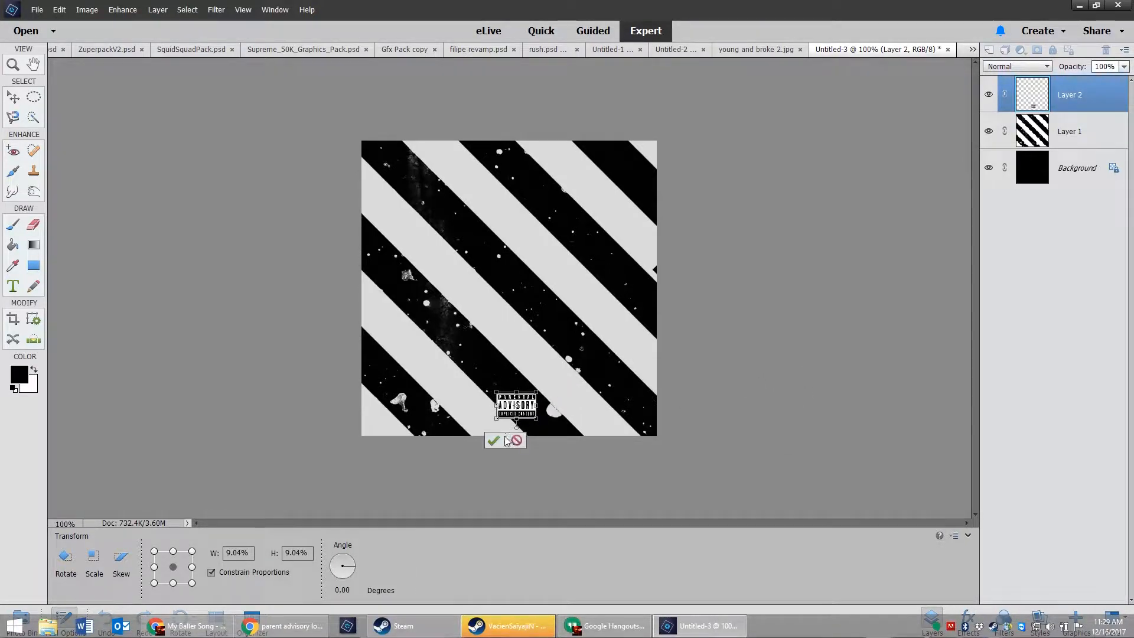
key("Return")
left_click(531, 624)
left_click(889, 404)
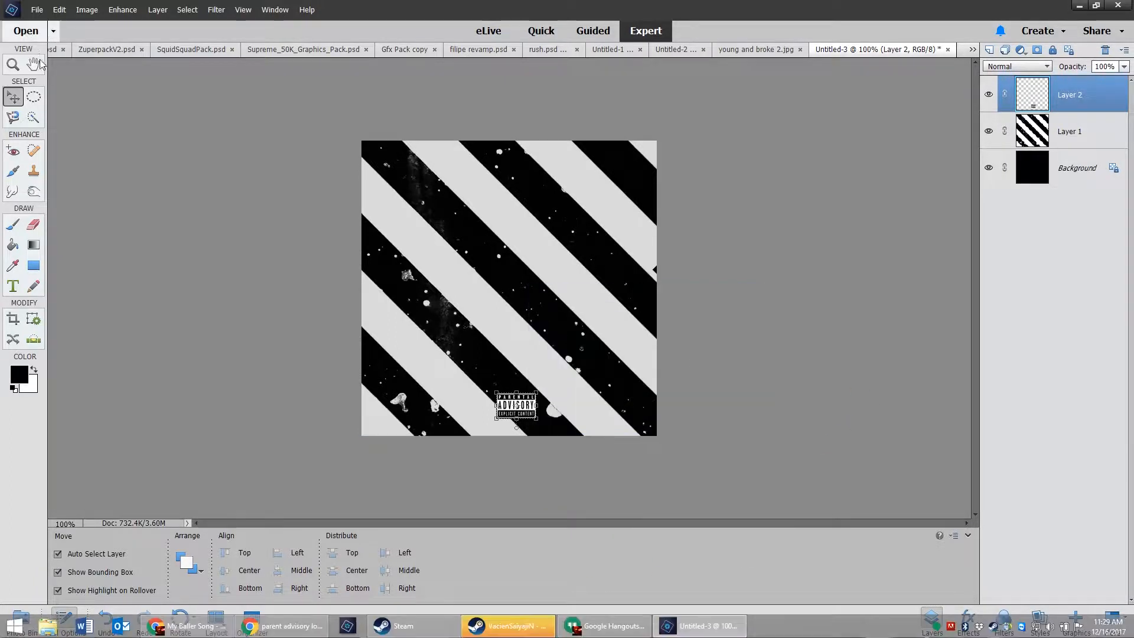
Step: Draw a black rectangular bar from the canvas's left edge to the Parental Advisory logo, just above the Background layer
left_click(816, 421)
left_click(34, 265)
left_click_drag(358, 400, 497, 430)
left_click(508, 625)
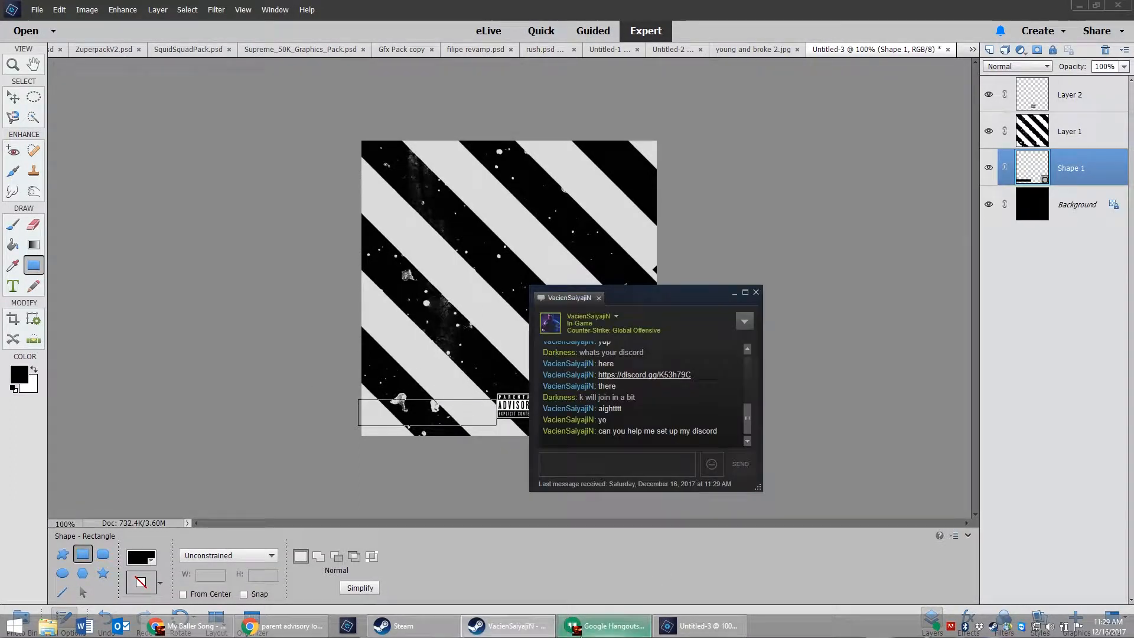
left_click(697, 626)
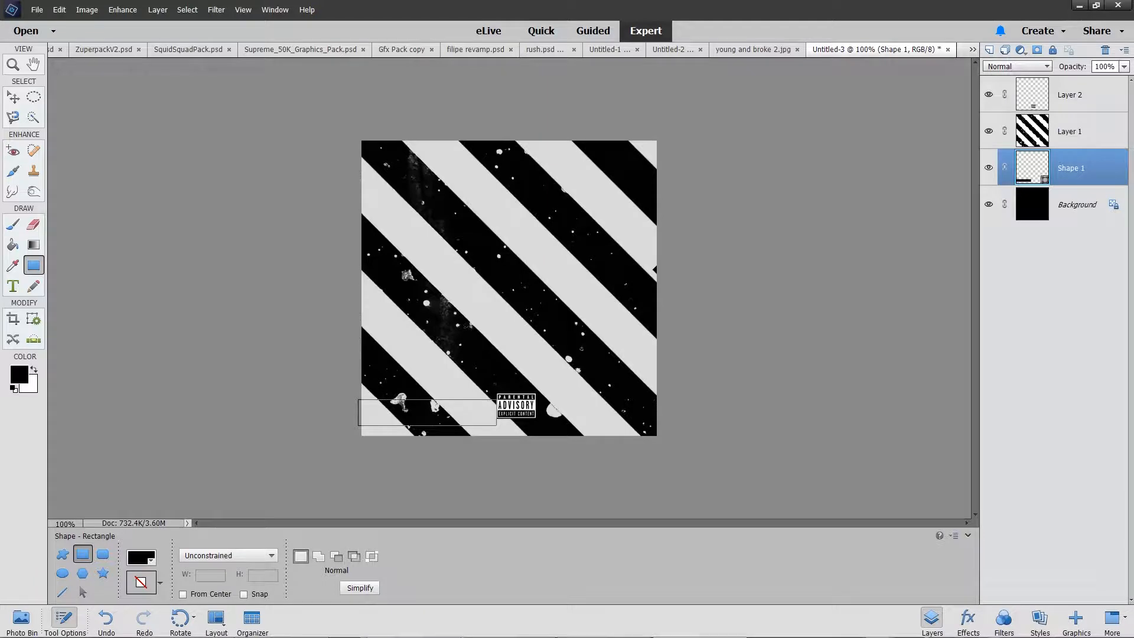
Step: Move the black bar to the right side of the logo, aligned with the logo's height and the canvas's right edge
left_click(13, 96)
left_click_drag(357, 413, 569, 410)
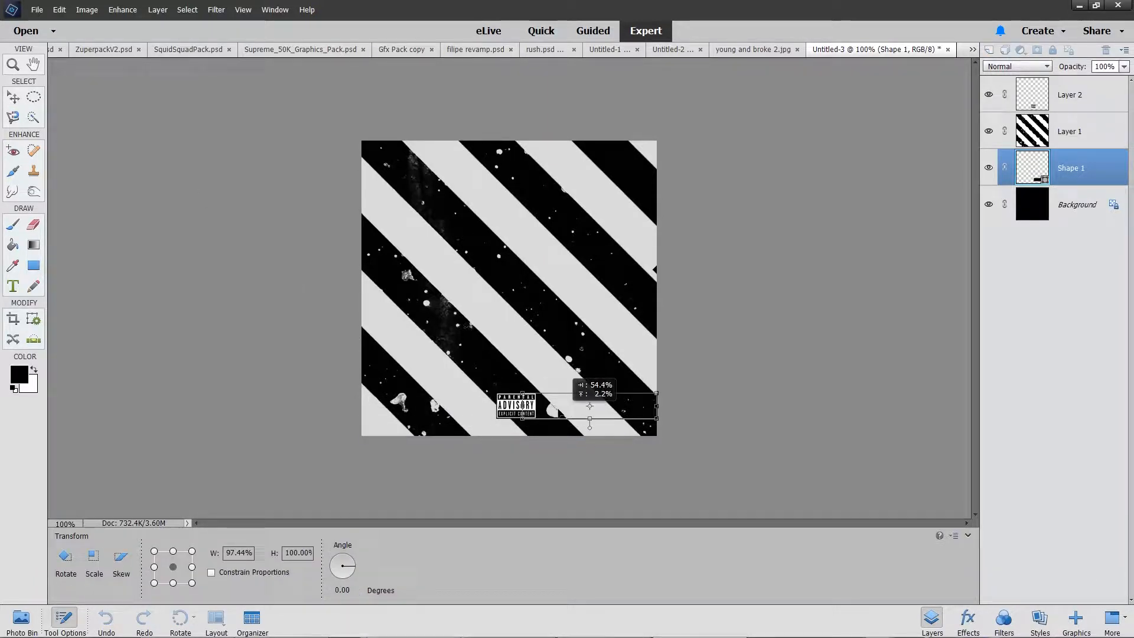
left_click(615, 427)
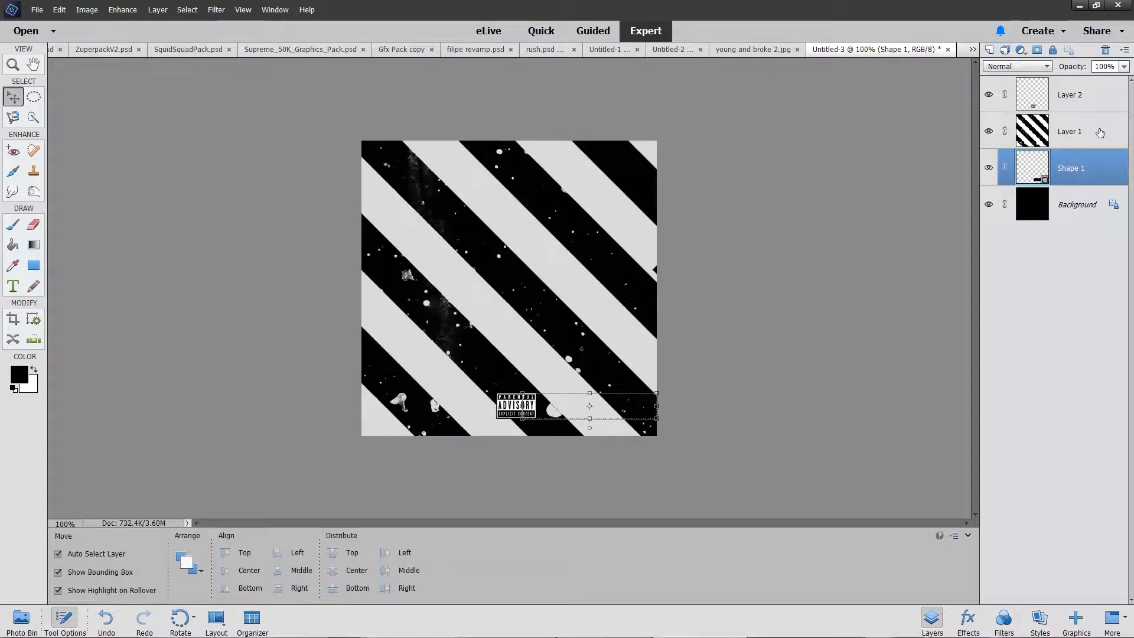
Step: Nudge the Parental Advisory logo slightly to the left
left_click(1080, 99)
key("Left")
key("Left")
key("Left")
key("Left")
key("Left")
key("Left")
Step: Raise the black bar above the striped layer and fit it between the canvas's left edge and the logo
left_click_drag(1075, 172, 1076, 119)
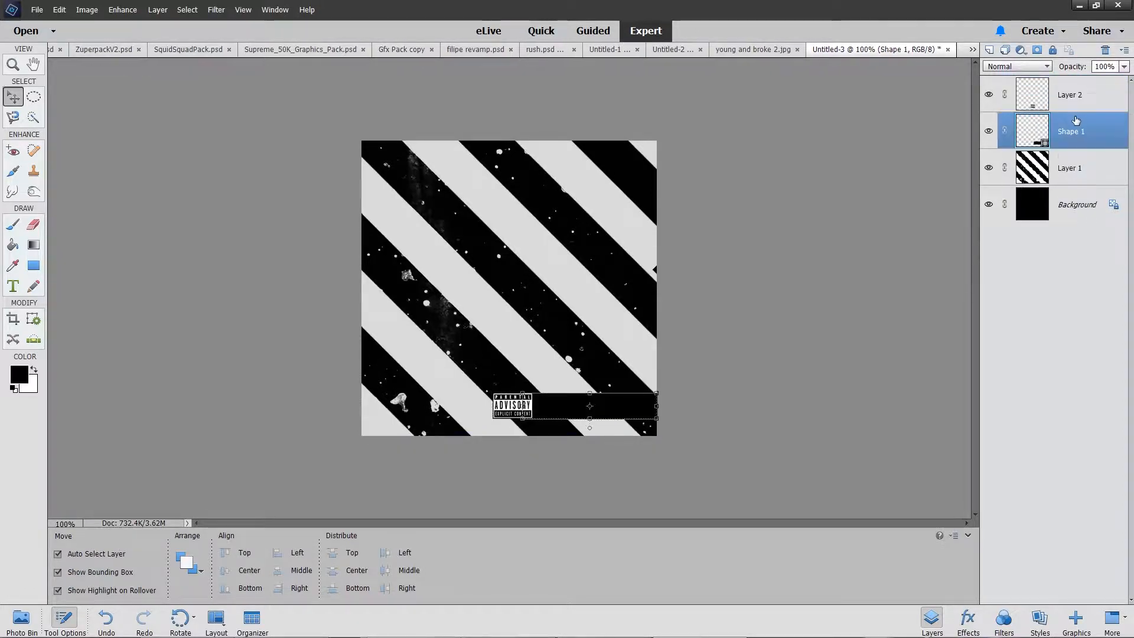
left_click(1069, 103)
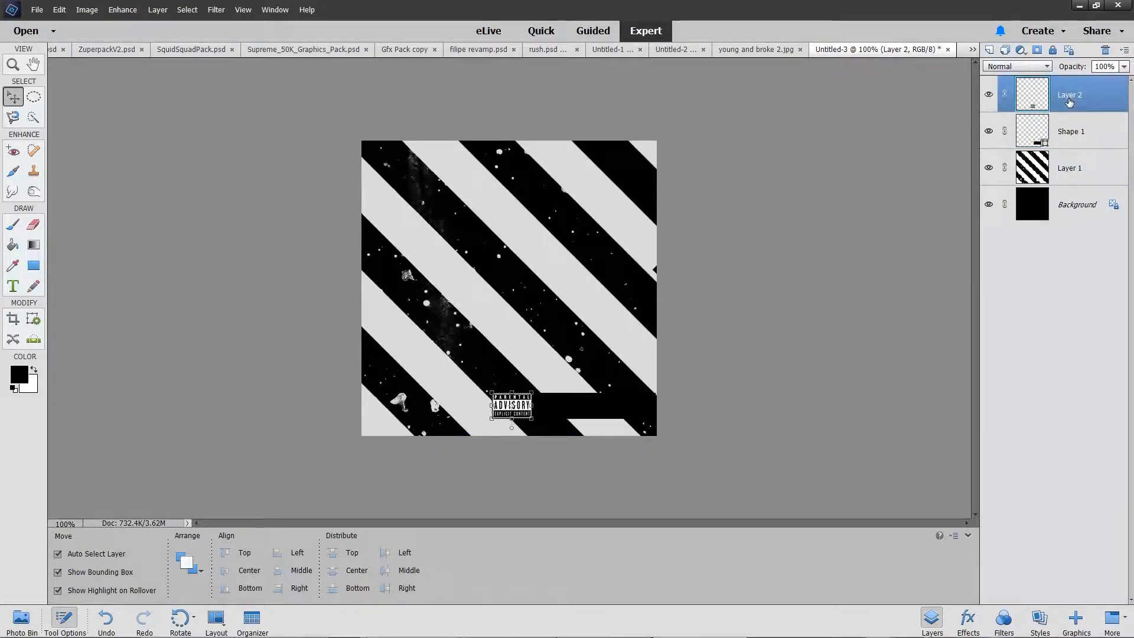
left_click(1075, 128)
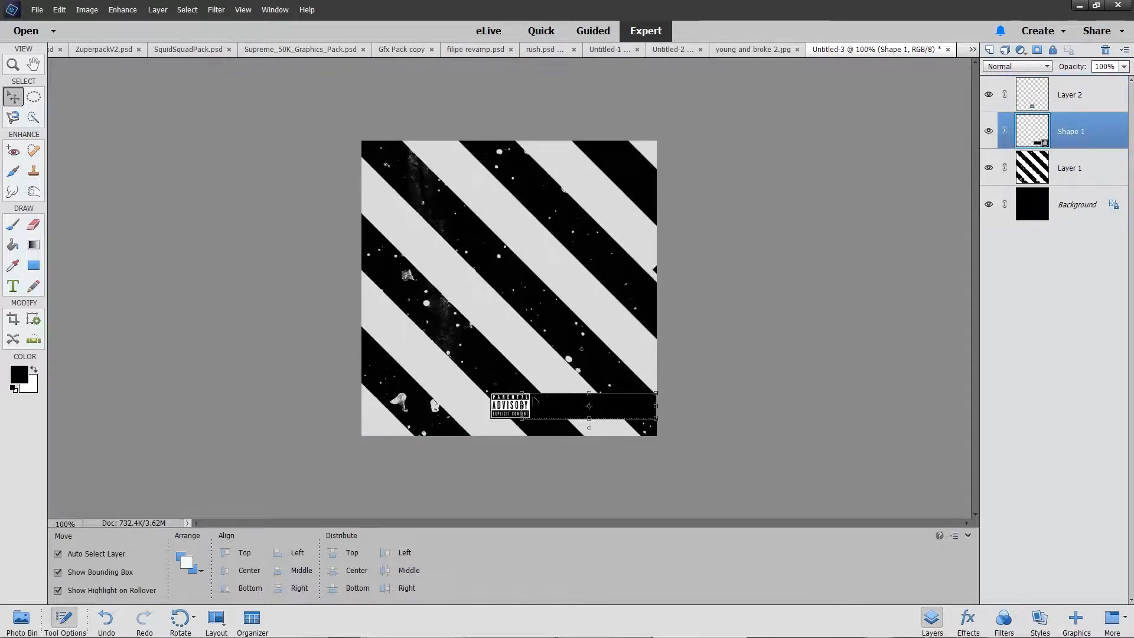
left_click_drag(522, 403, 380, 408)
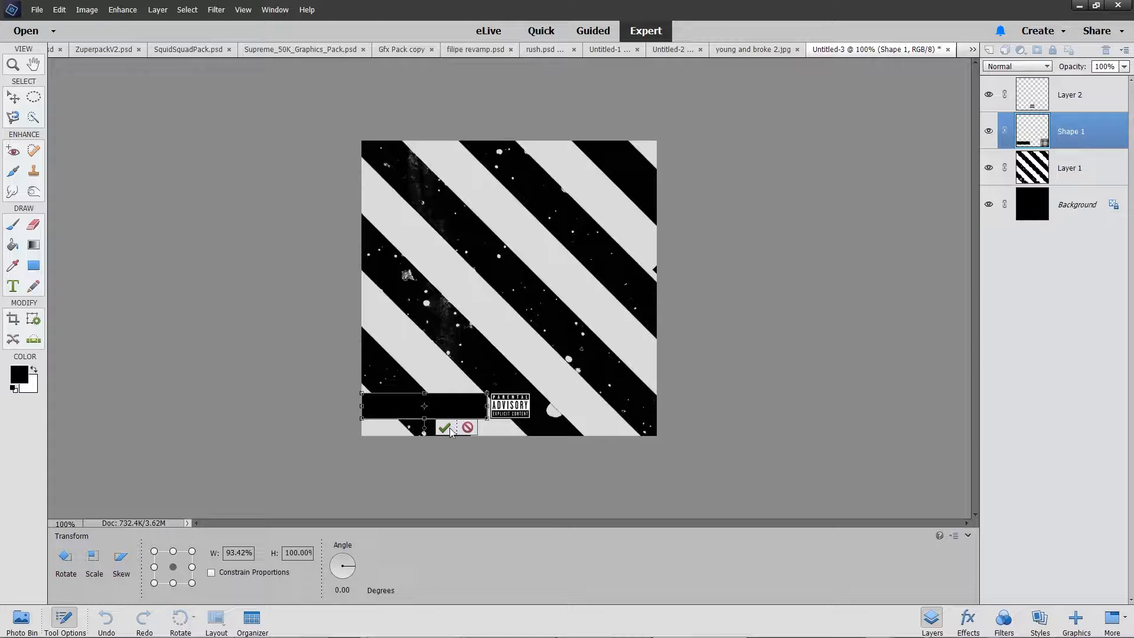
left_click(447, 428)
Step: Nudge the Parental Advisory logo to the horizontal centre of the canvas
left_click(1093, 97)
left_click(1078, 120)
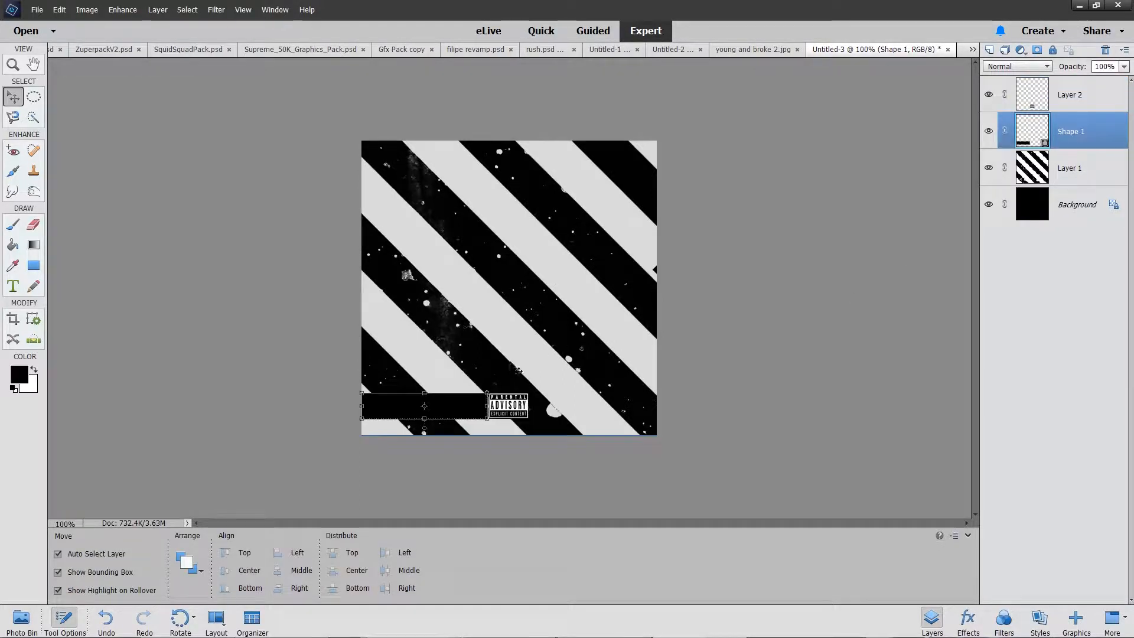
Step: Move the black bar back to the right side of the logo and delete it
left_click(488, 407)
left_click_drag(478, 407, 647, 406)
left_click(639, 428)
key("Delete")
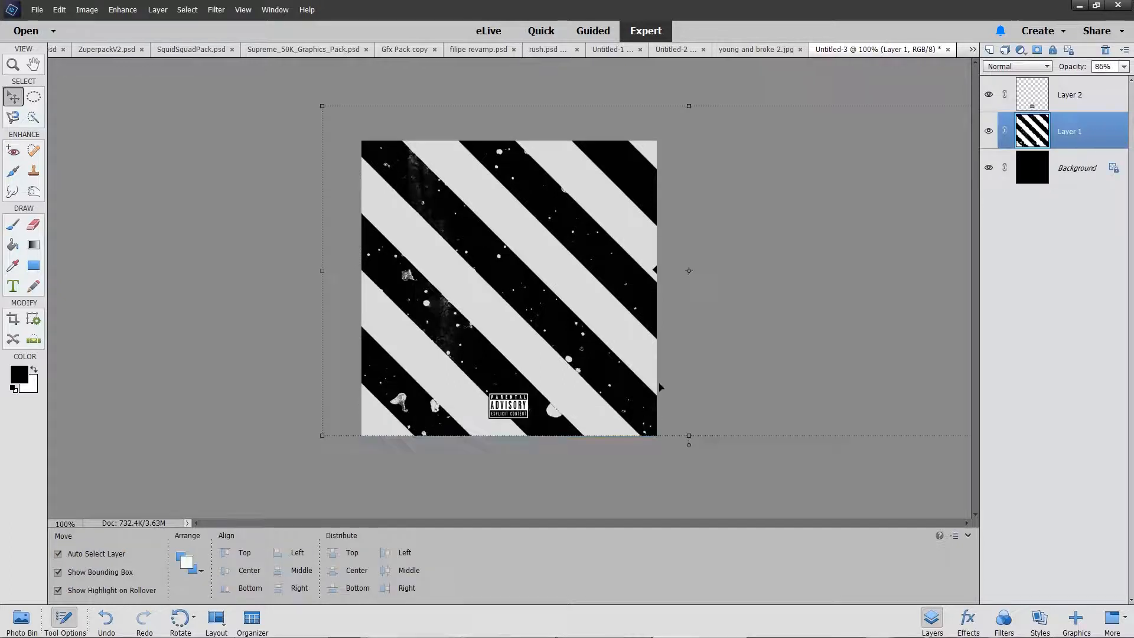
left_click(780, 492)
left_click(1105, 94)
left_click(1124, 67)
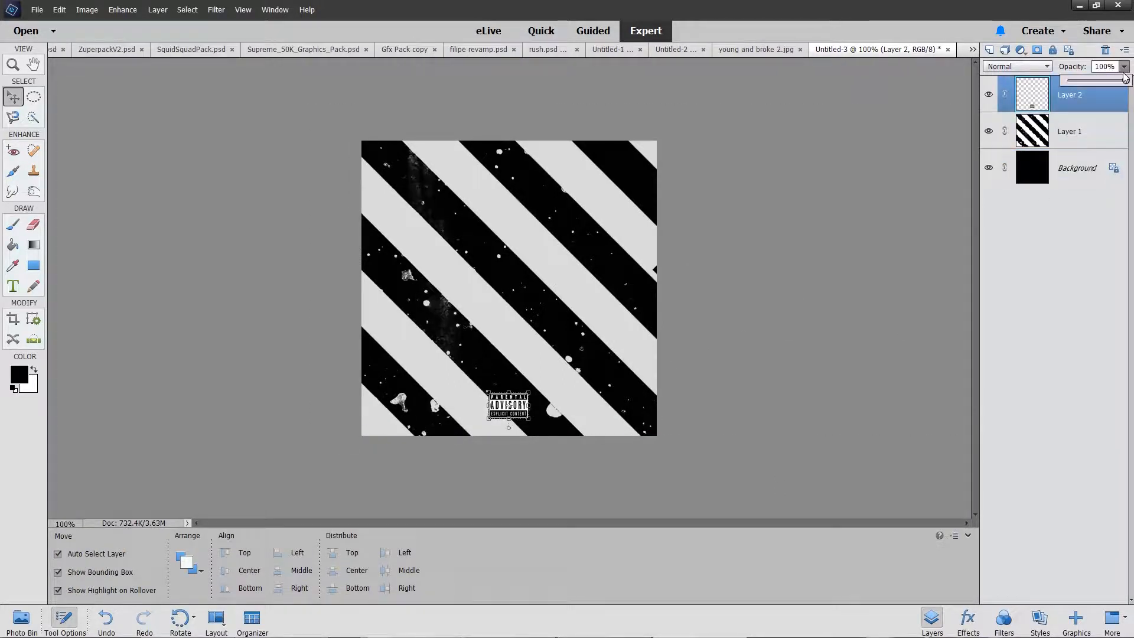
left_click(939, 385)
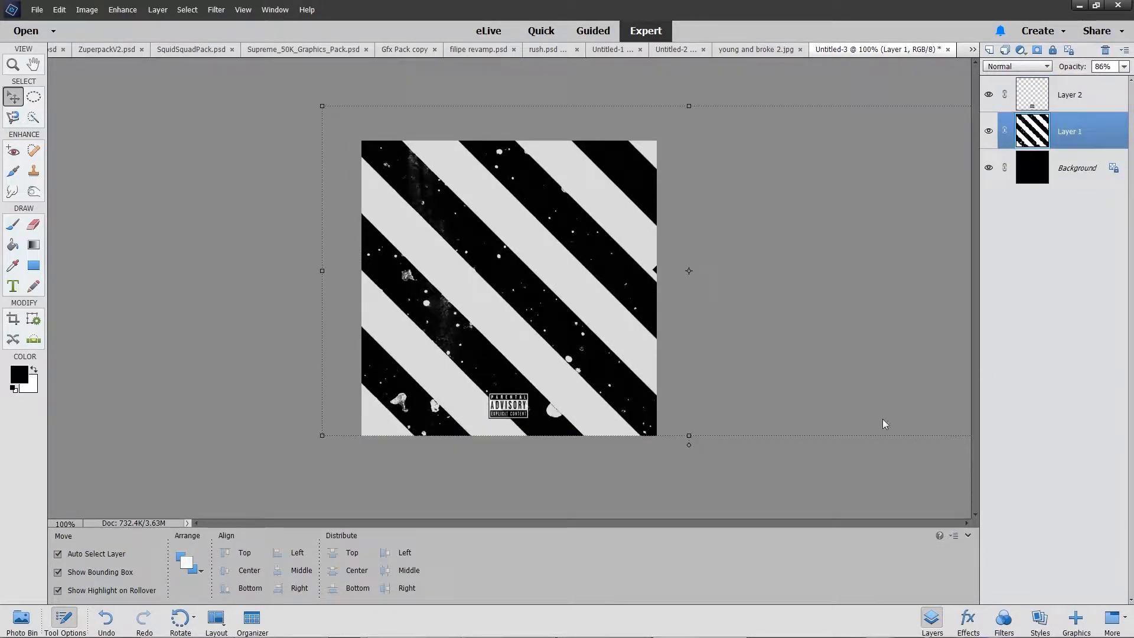
left_click(855, 456)
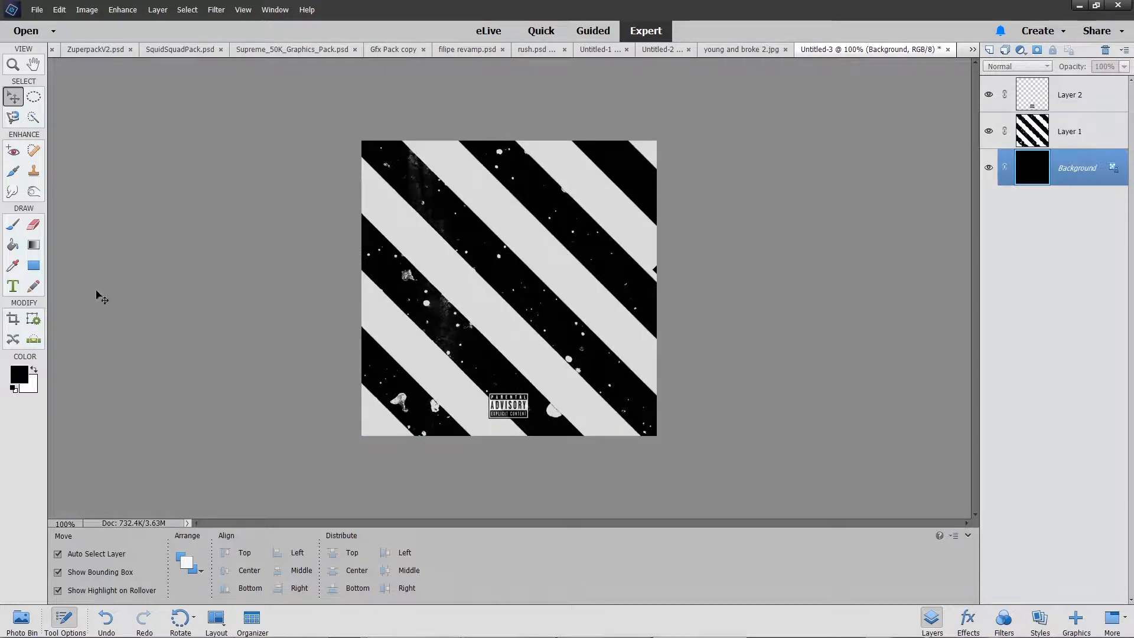
Step: Open gold dipping layerstyle.psd and hide its RED RESERVE text layers
left_click(30, 626)
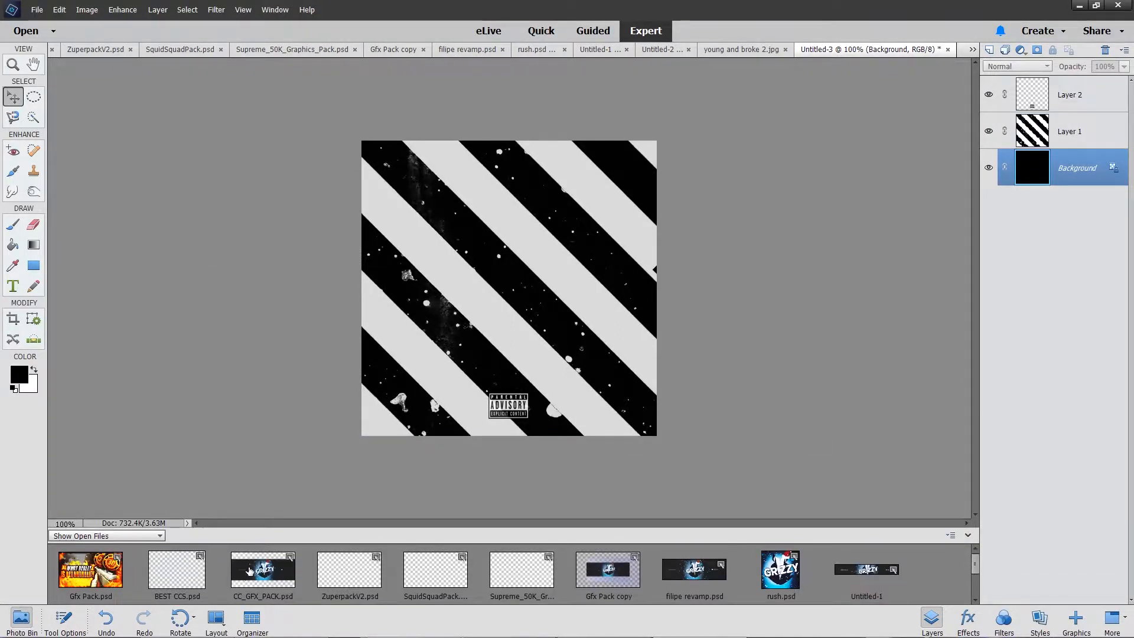
left_click(37, 9)
left_click(41, 27)
left_click(481, 28)
type("gol")
double_click(133, 110)
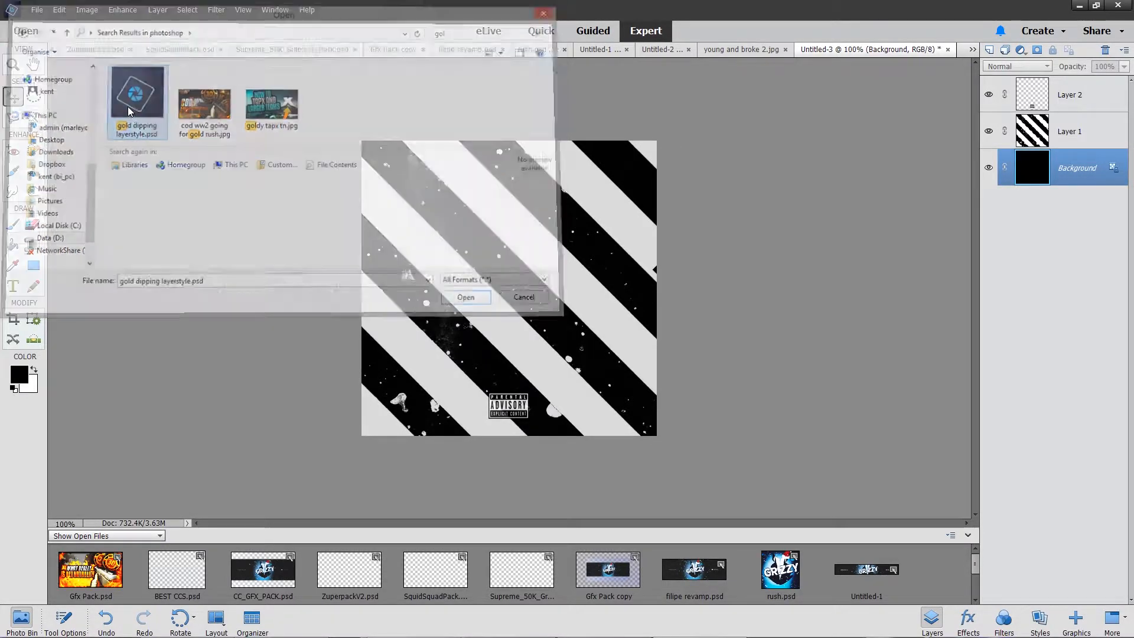
left_click(576, 258)
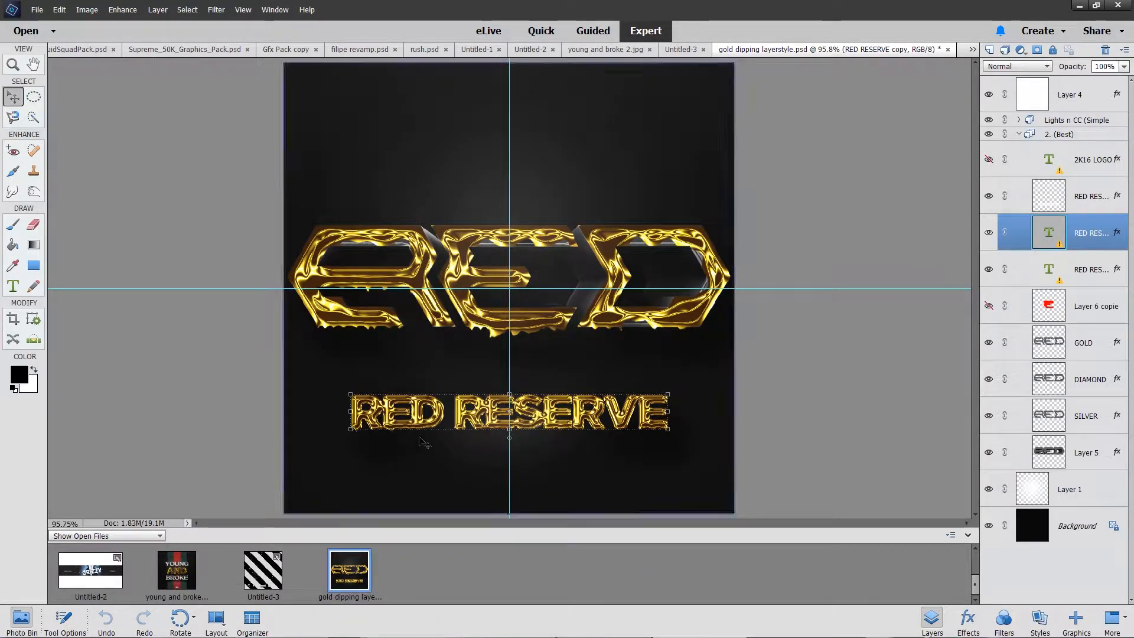
left_click(989, 232)
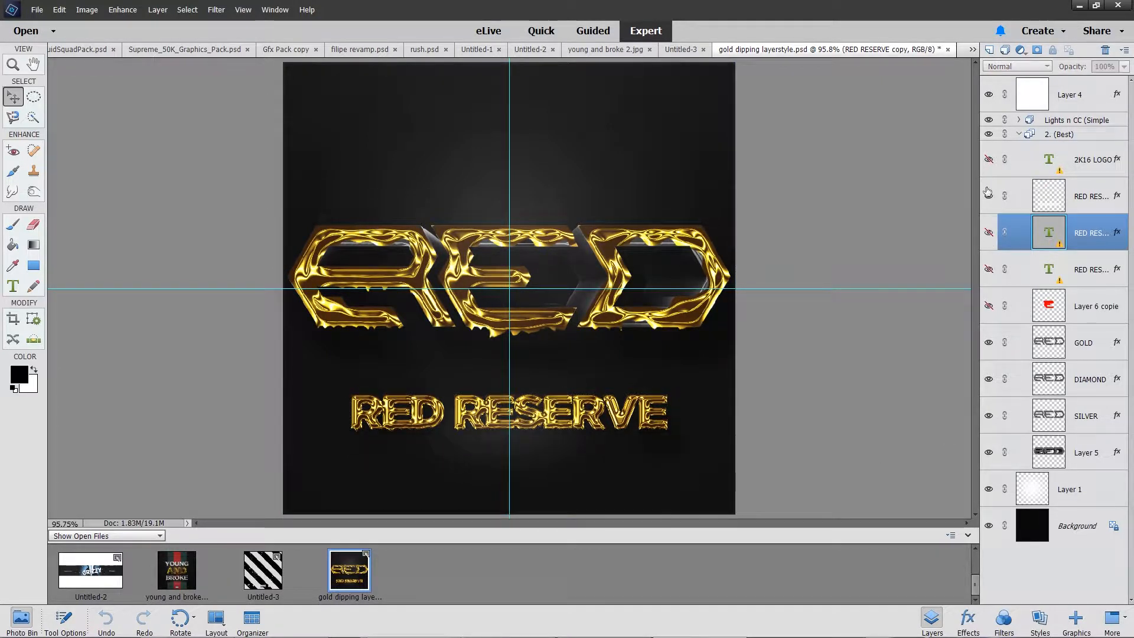
left_click(988, 195)
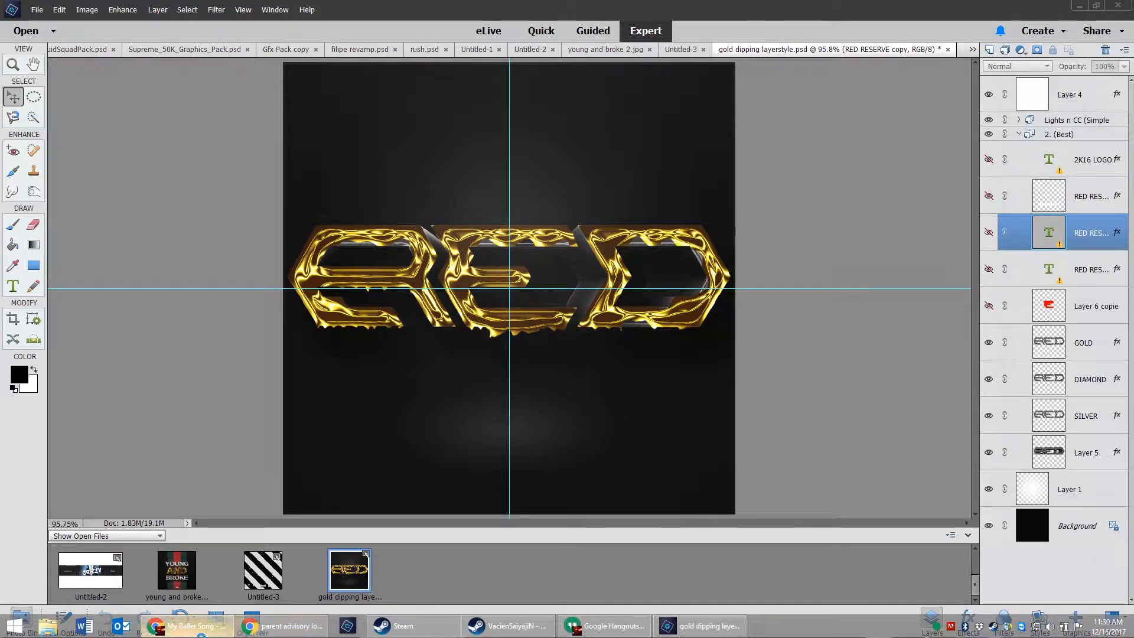
Step: Switch to Chrome and search Google Images for album cover art
key("alt+Tab")
left_click(296, 29)
type("al")
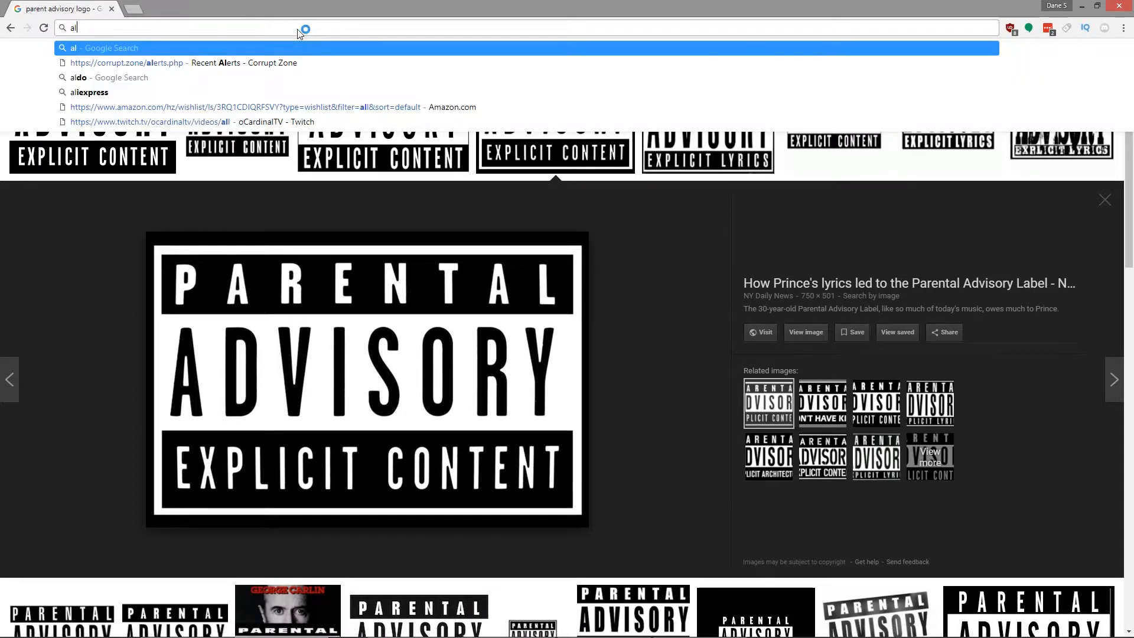
type("bum cover")
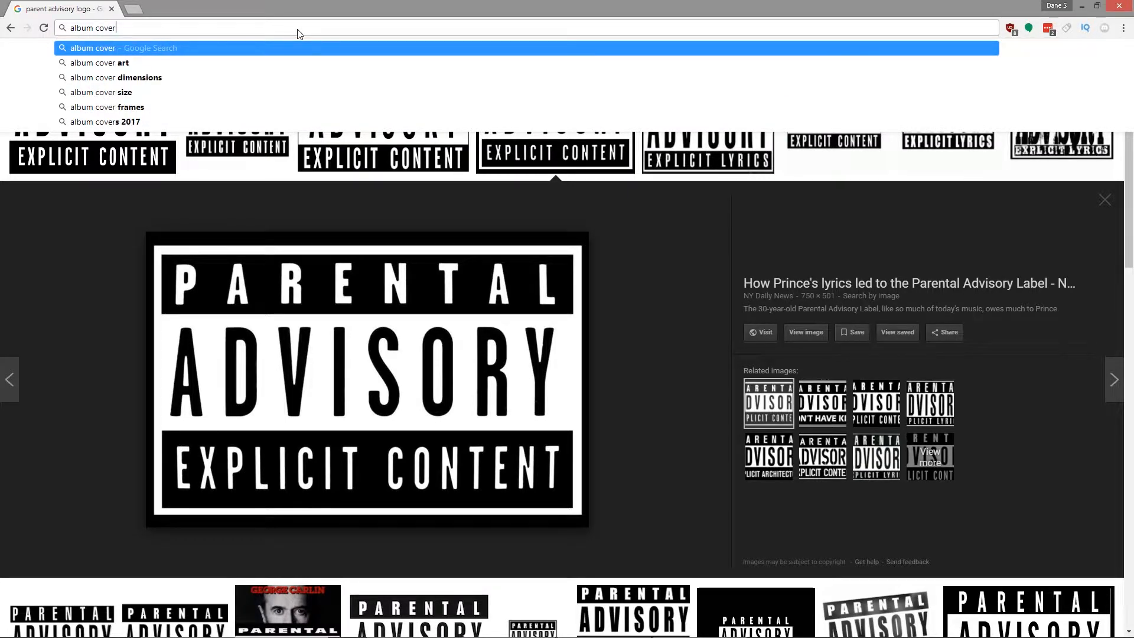
left_click(144, 62)
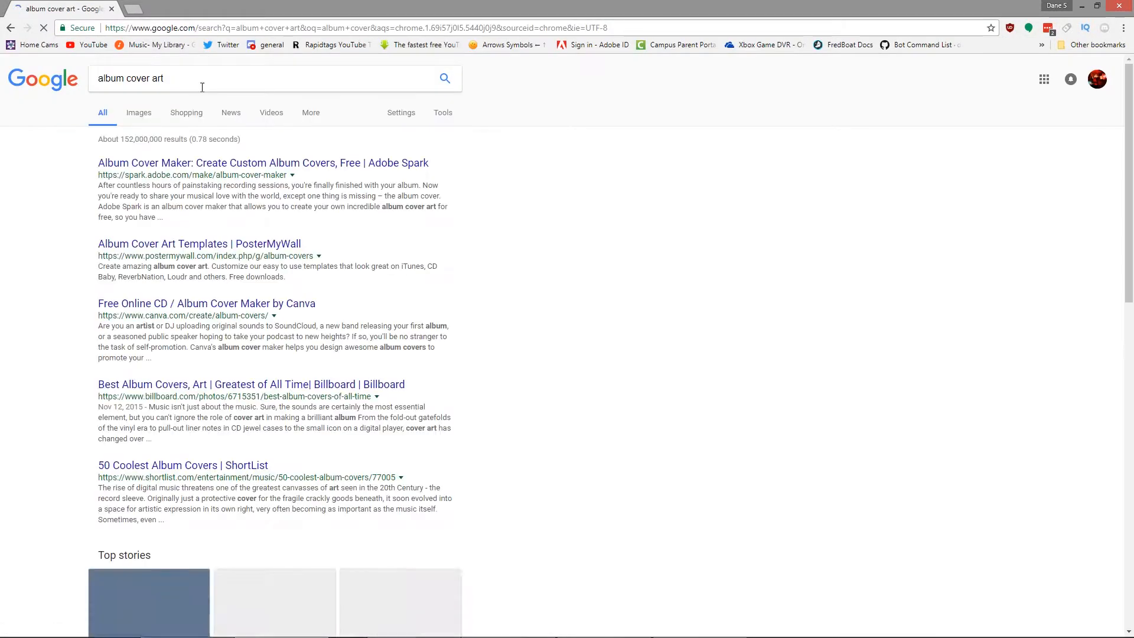
left_click(130, 115)
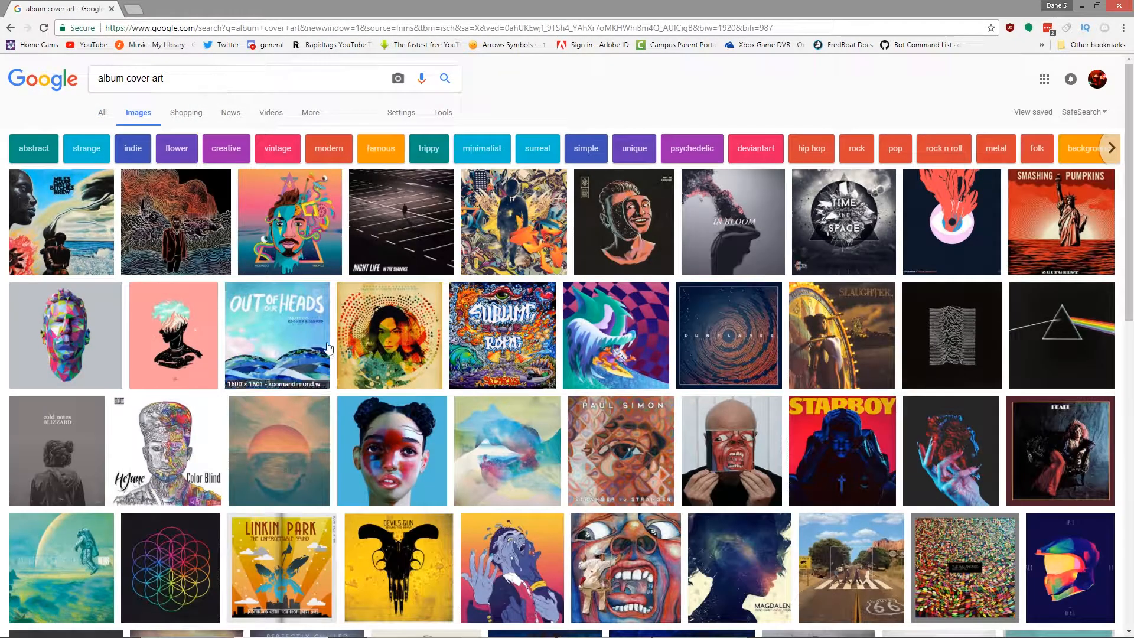
Step: Preview the Sublime with Rome cover and browse further down the album cover art results for design ideas
left_click(517, 350)
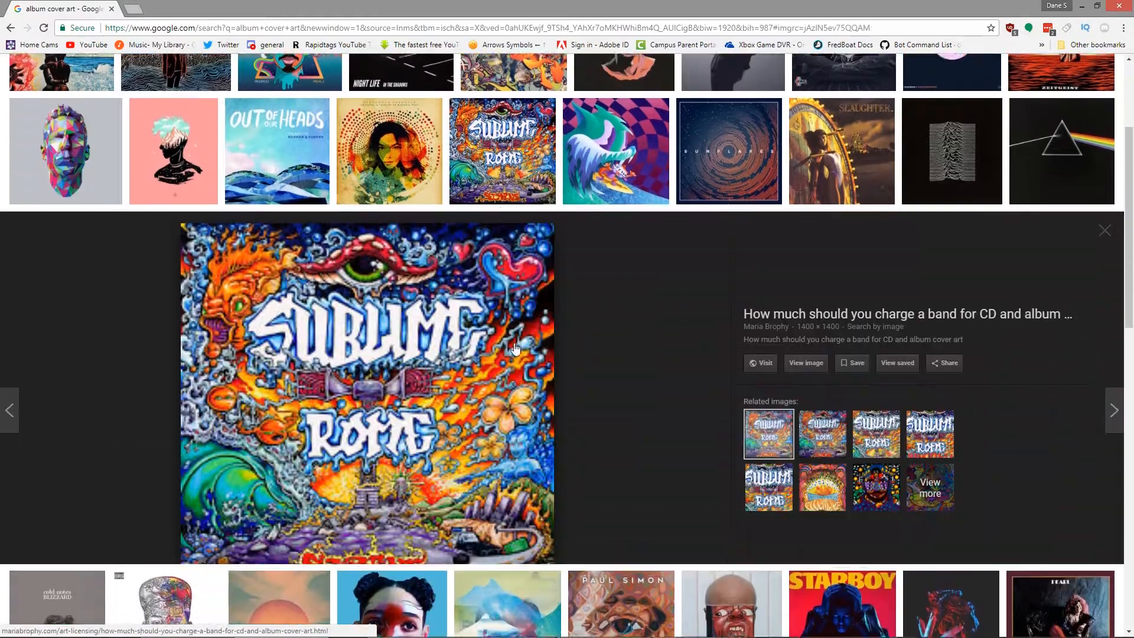
scroll(430, 451, "down", 10)
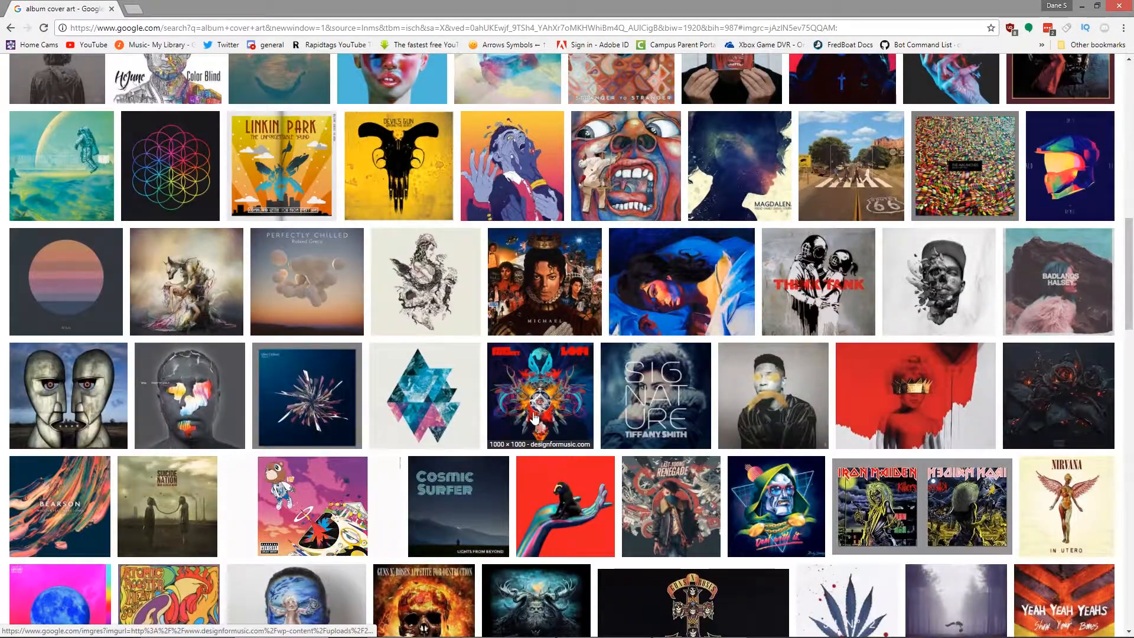
scroll(591, 484, "down", 7)
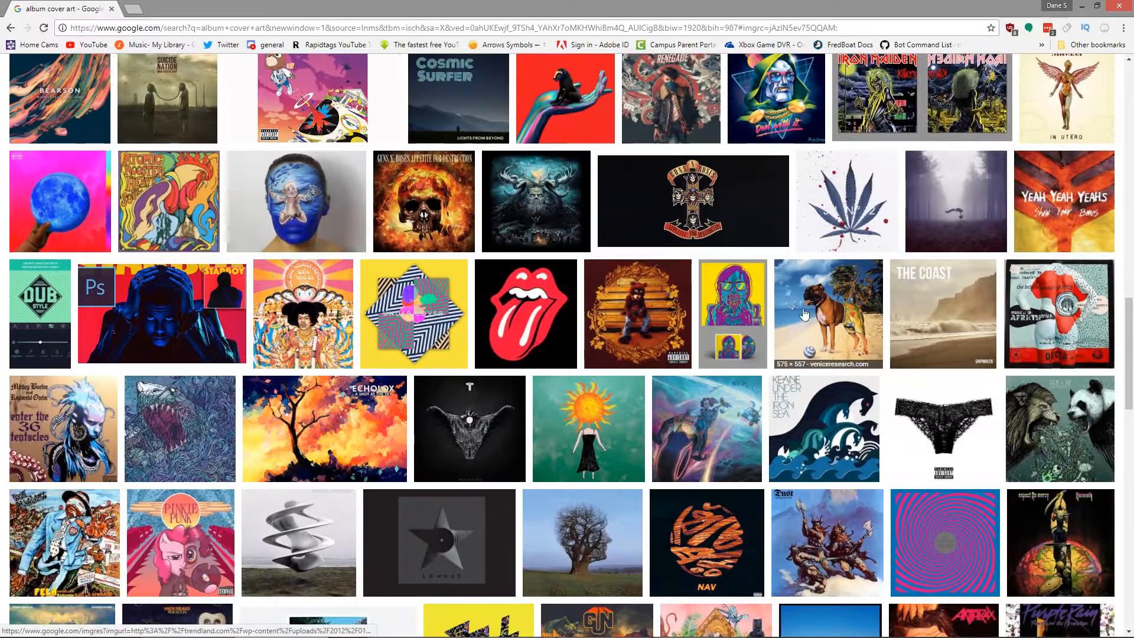
scroll(768, 334, "down", 4)
scroll(768, 335, "down", 5)
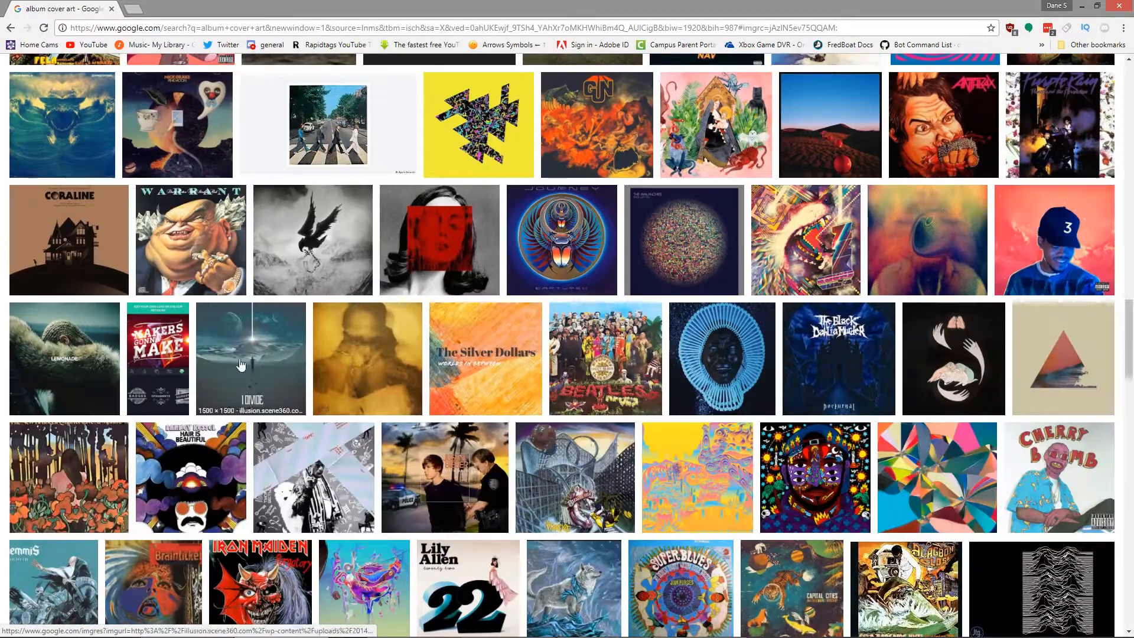
scroll(276, 366, "down", 3)
scroll(650, 343, "down", 7)
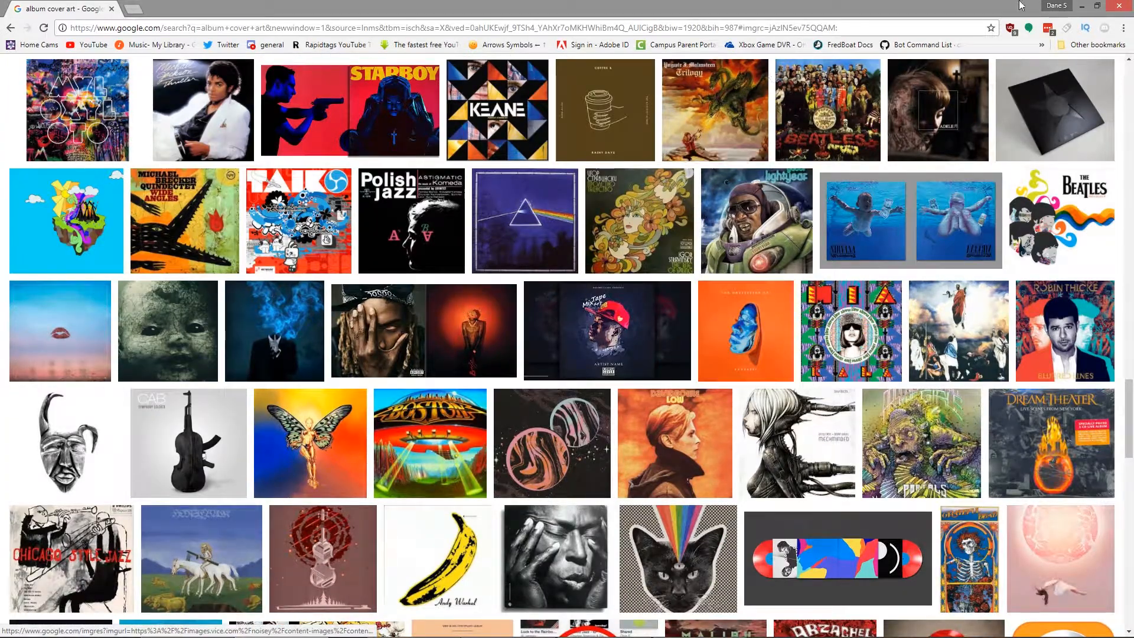
scroll(614, 461, "down", 5)
scroll(612, 454, "down", 6)
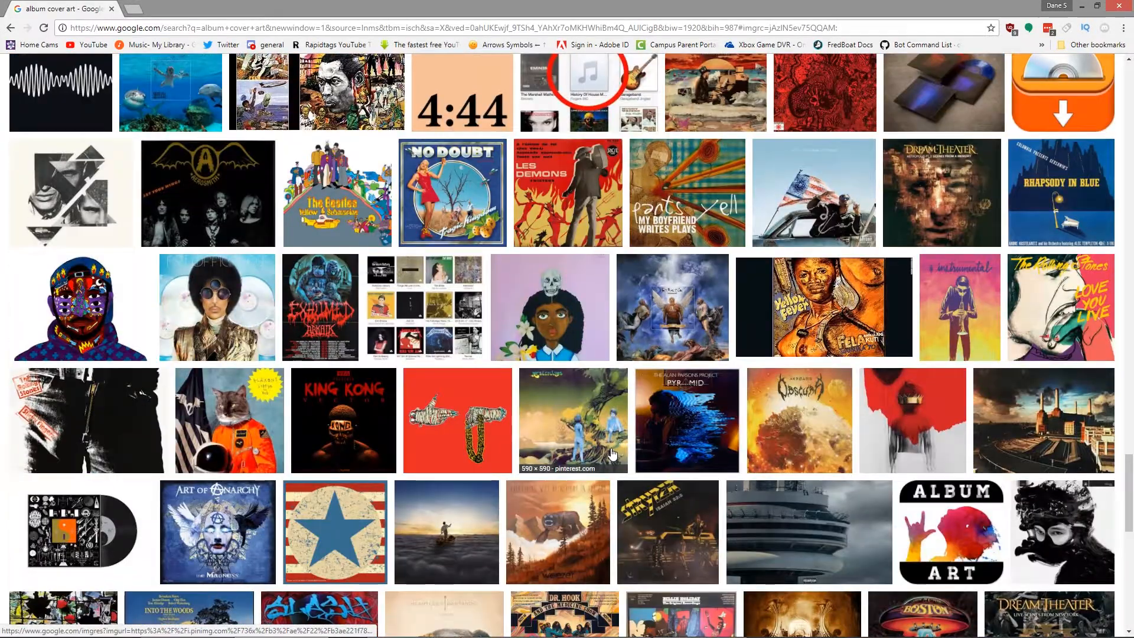
Step: Enlarge the King Kong album cover and examine its title text and layout
left_click(308, 405)
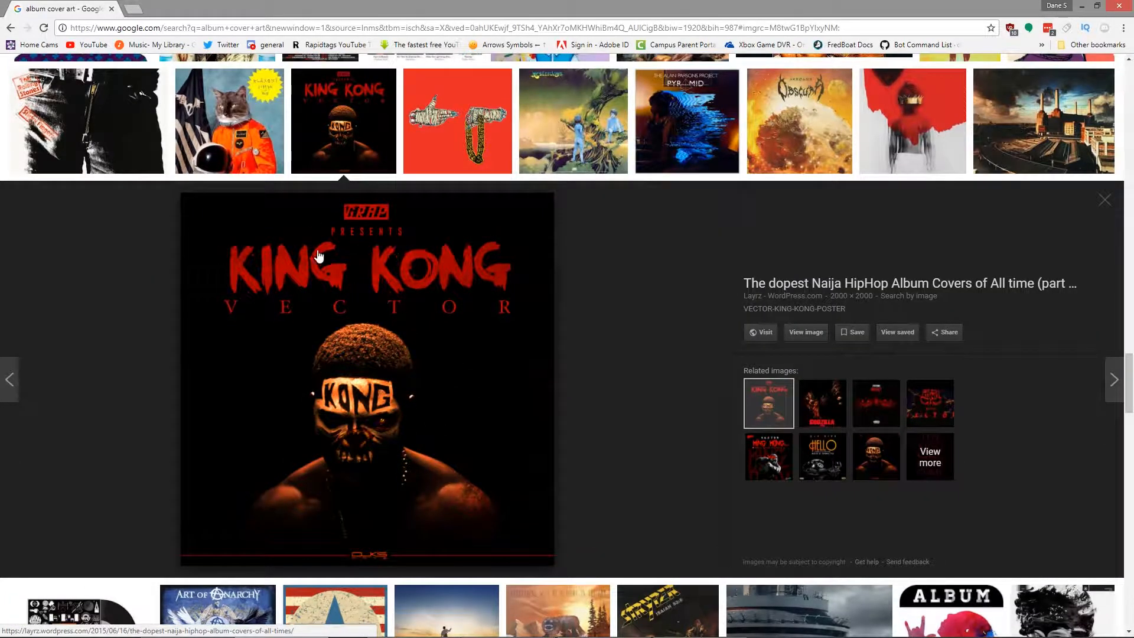
scroll(401, 390, "up", 4)
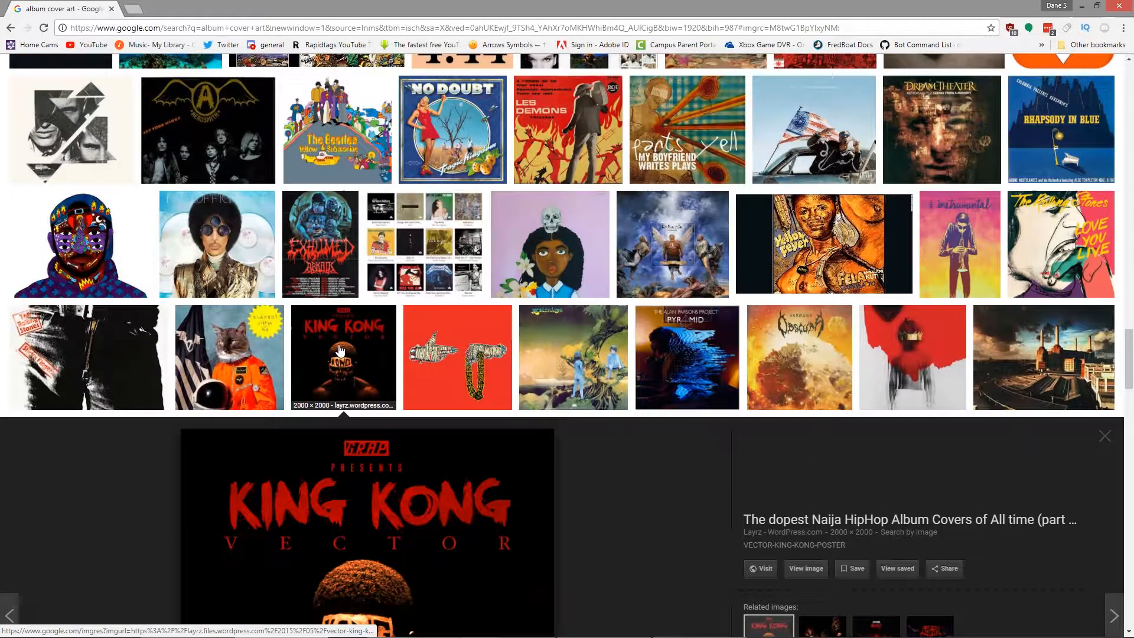
scroll(439, 334, "down", 4)
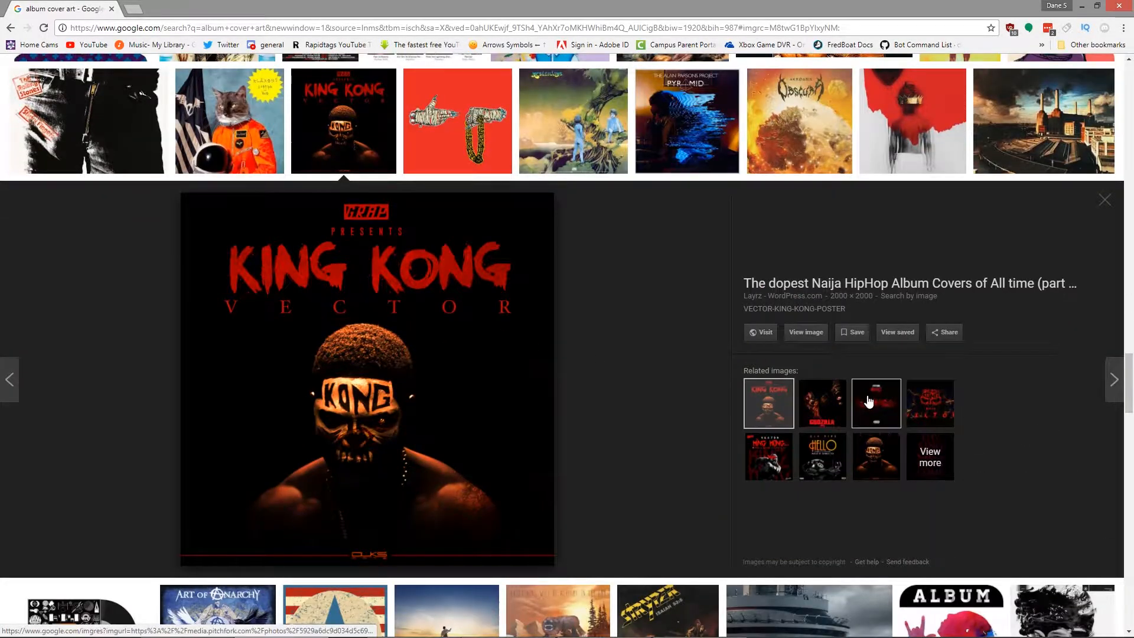
scroll(597, 357, "up", 5)
scroll(195, 378, "down", 10)
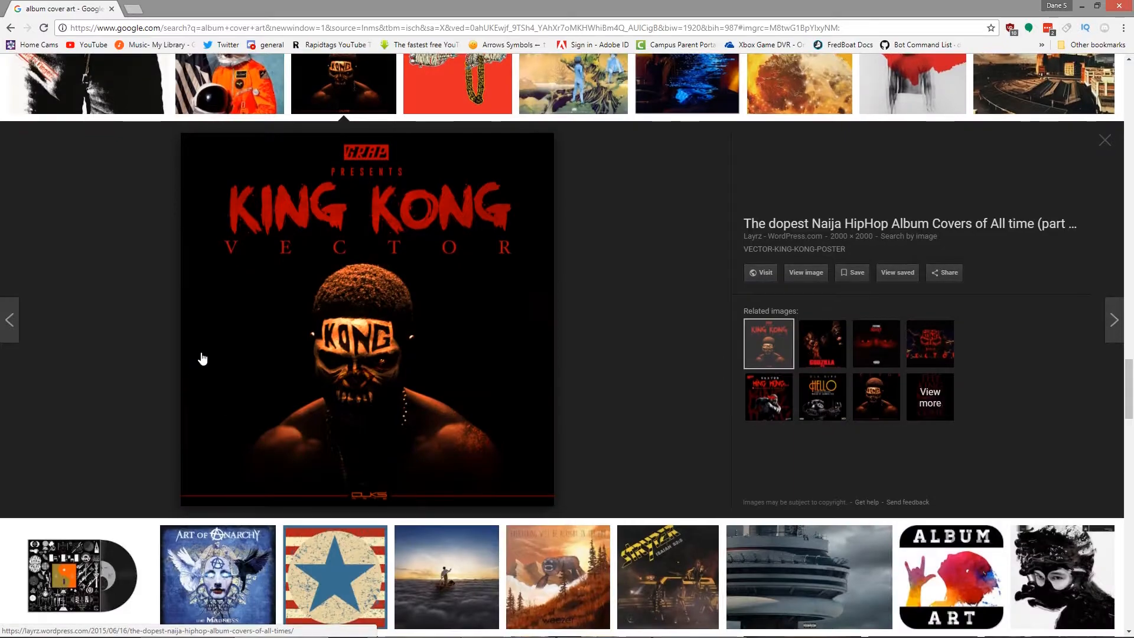
scroll(390, 338, "up", 4)
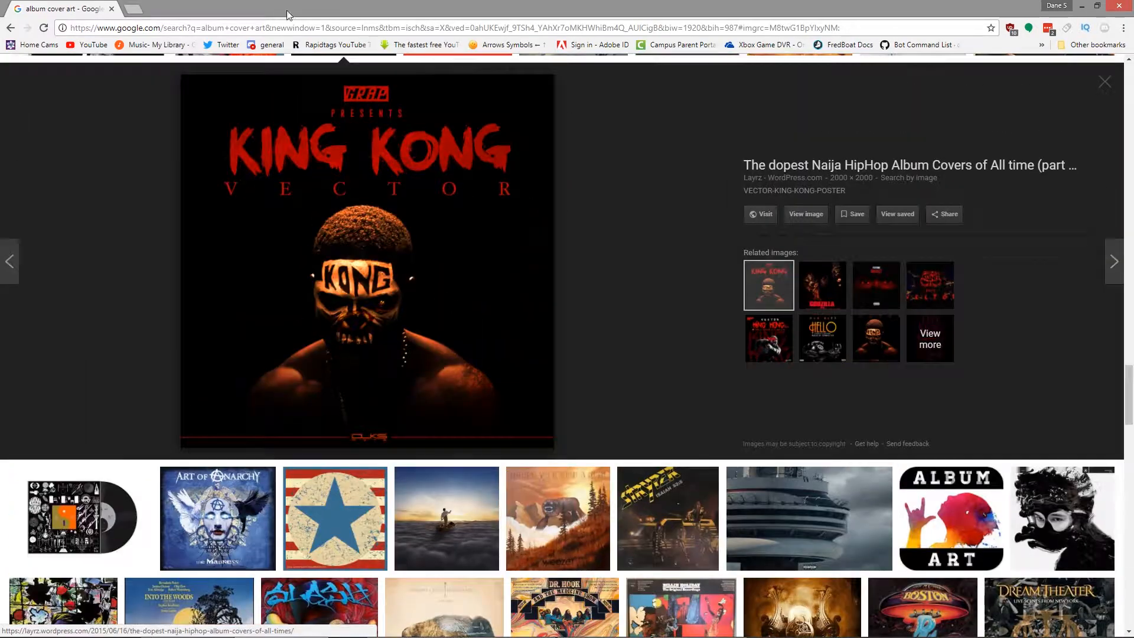
Step: Return to Photoshop Elements and hide the GOLD, DIAMOND, SILVER and Layer 5 layers in gold dipping layerstyle.psd
left_click(1086, 6)
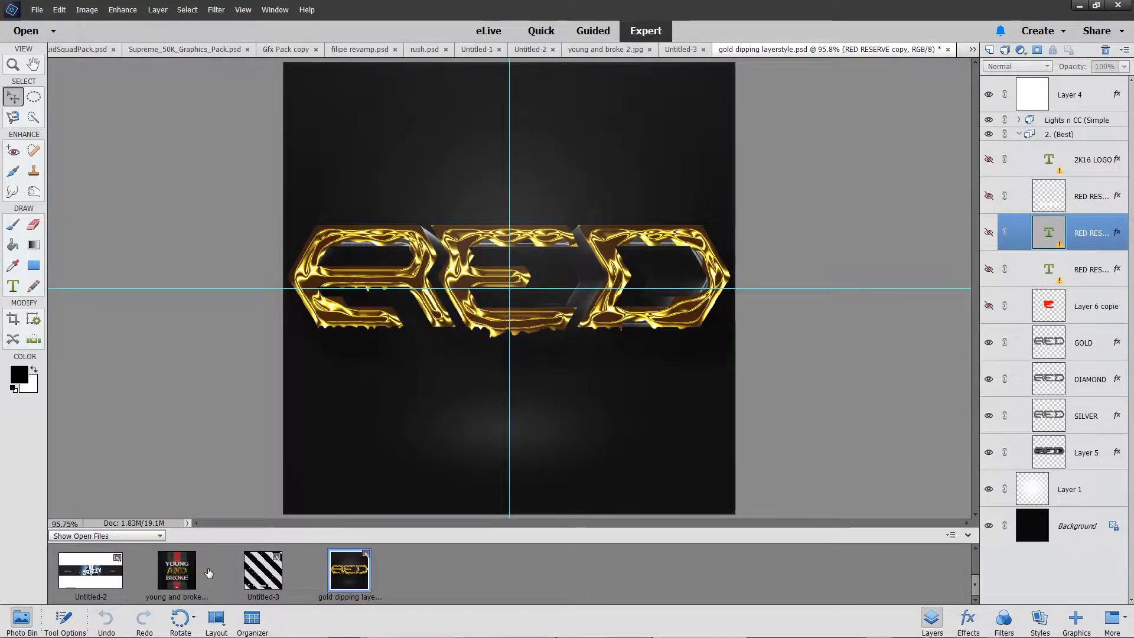
left_click(260, 579)
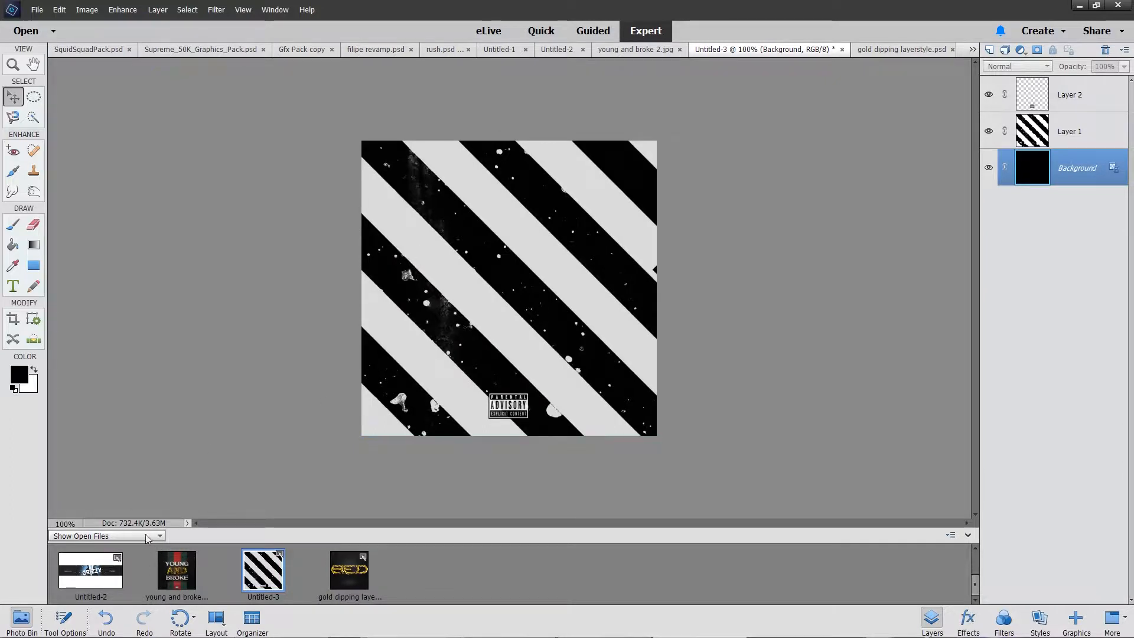
left_click(351, 581)
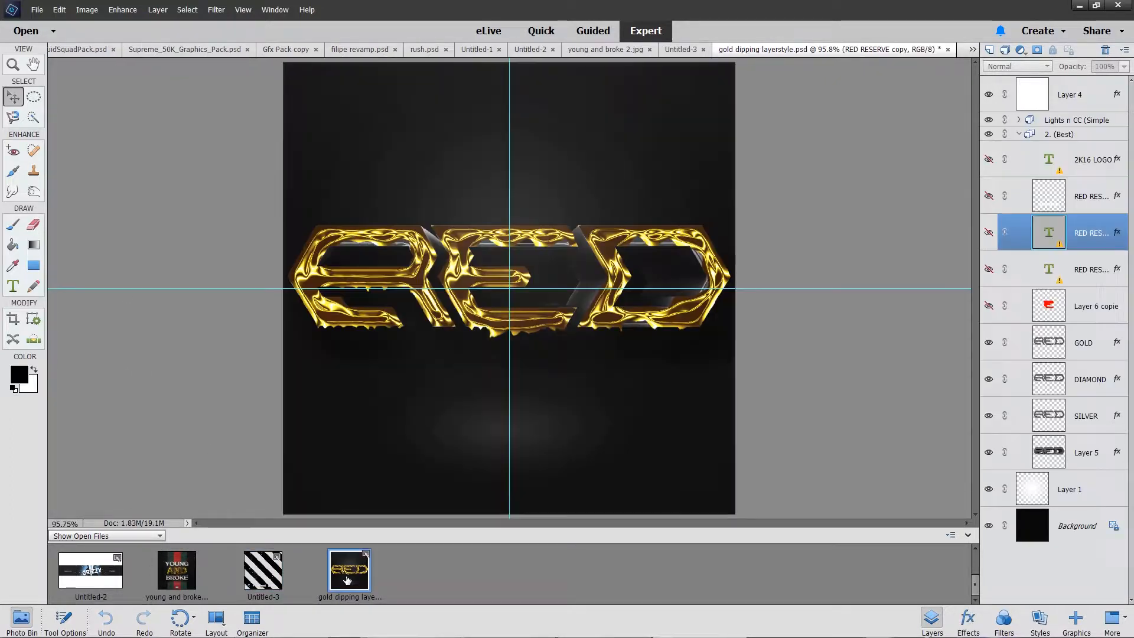
left_click_drag(989, 344, 989, 453)
Step: Look at the young and broke 2.jpg cover for reference, and hide the Background layer in gold dipping layerstyle.psd
left_click(195, 584)
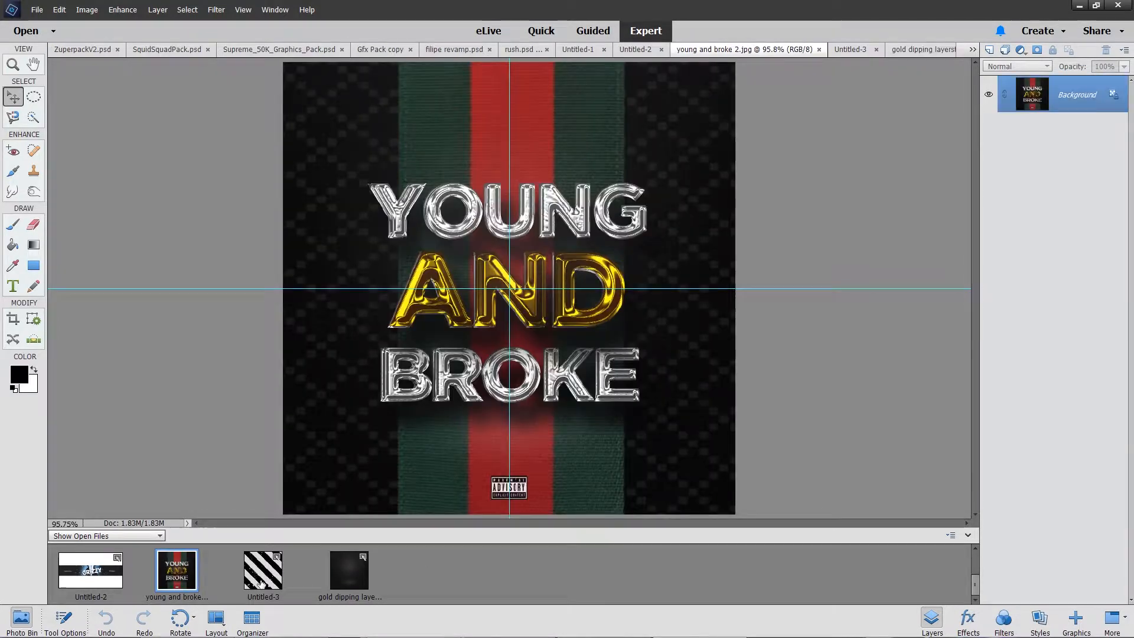
double_click(270, 574)
double_click(355, 572)
left_click(989, 526)
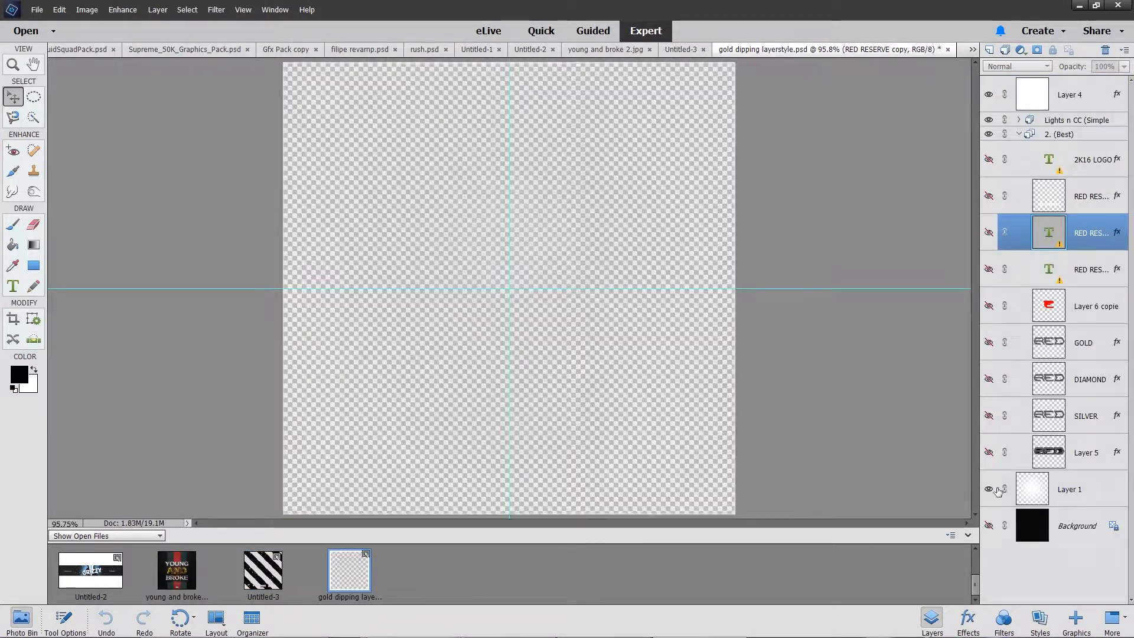
Step: Show the two lower RED RESERVE text layers, toggle the gold copy above them to compare styles, and leave that copy hidden
left_click(989, 232)
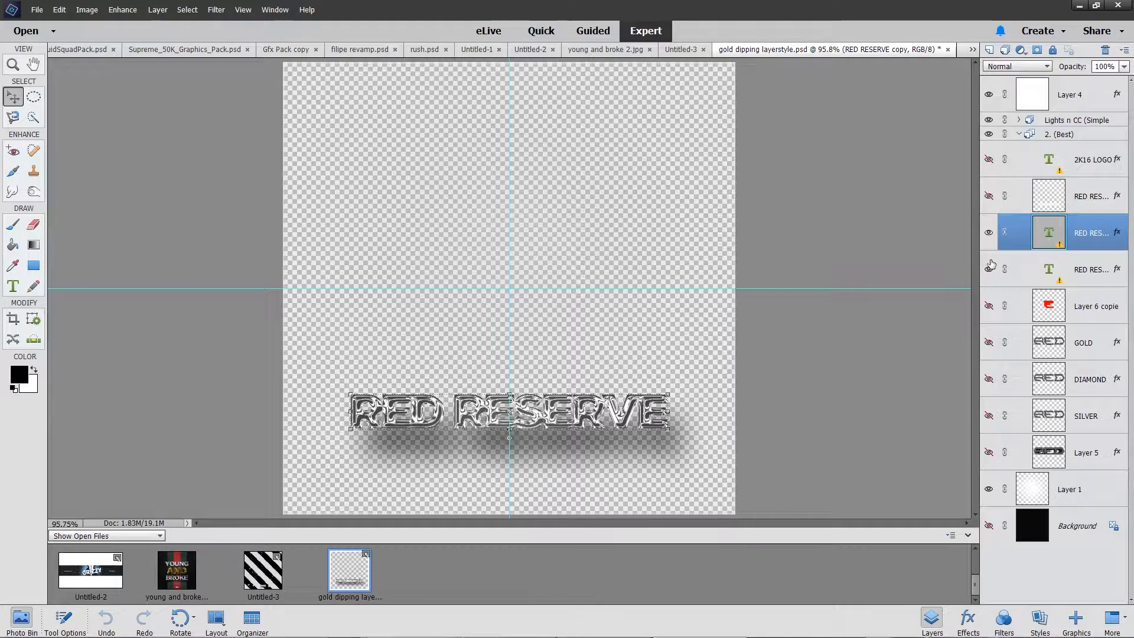
left_click(989, 160)
left_click(988, 196)
left_click(981, 206)
left_click(981, 206)
left_click(1011, 196)
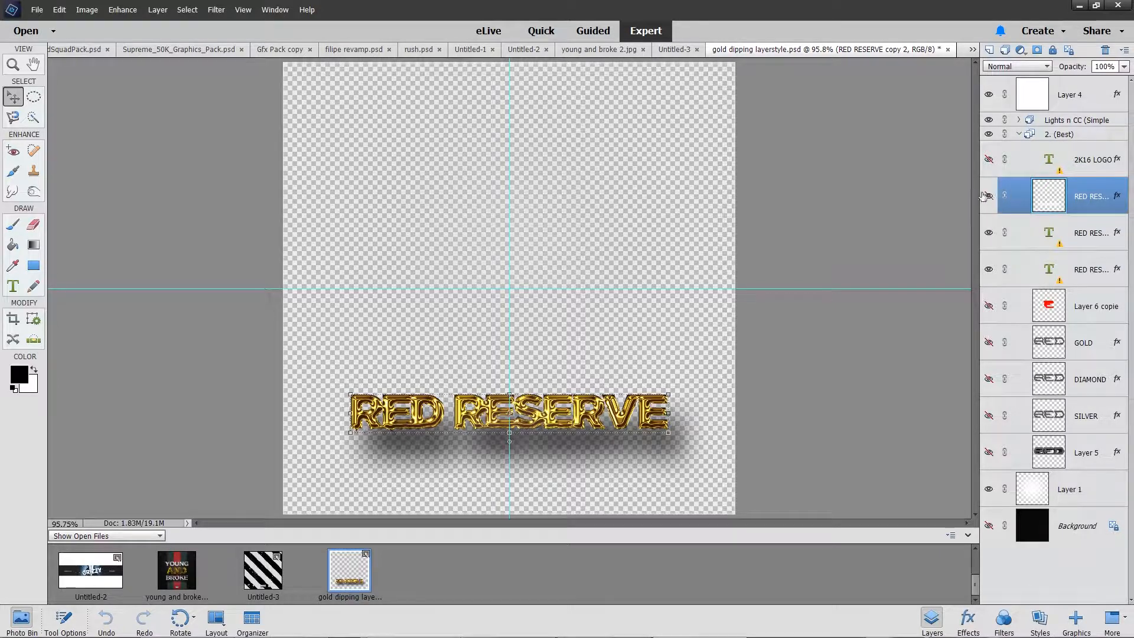
left_click(985, 196)
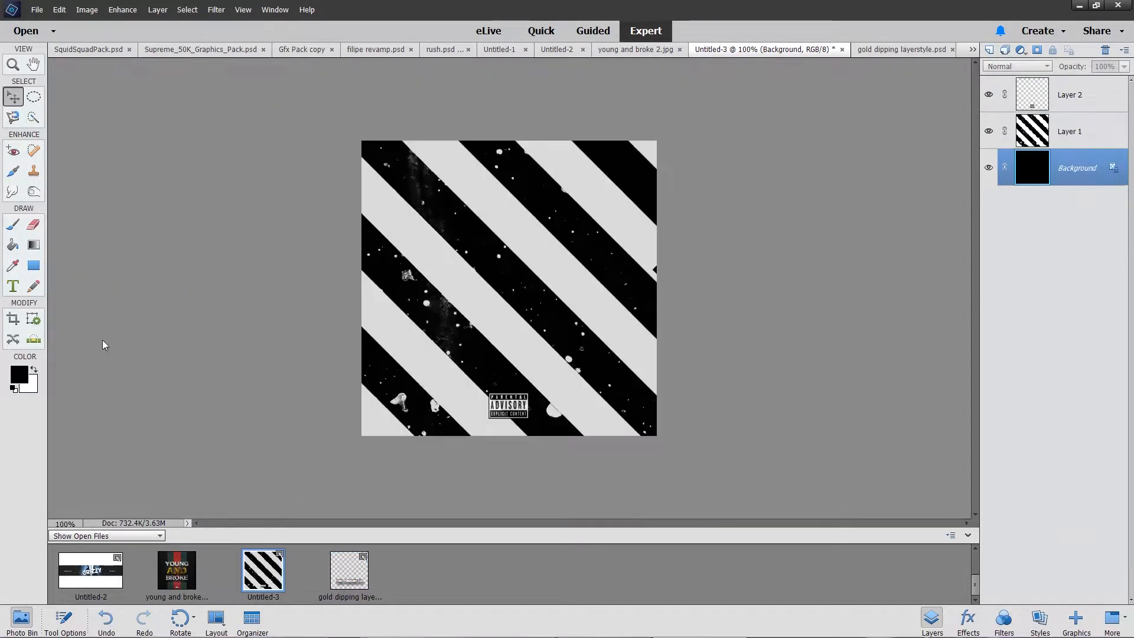
Step: Add the horizontal text TEST to the striped Untitled-3 cover, enlarge it and place it around the canvas centre
left_click(13, 291)
left_click(421, 281)
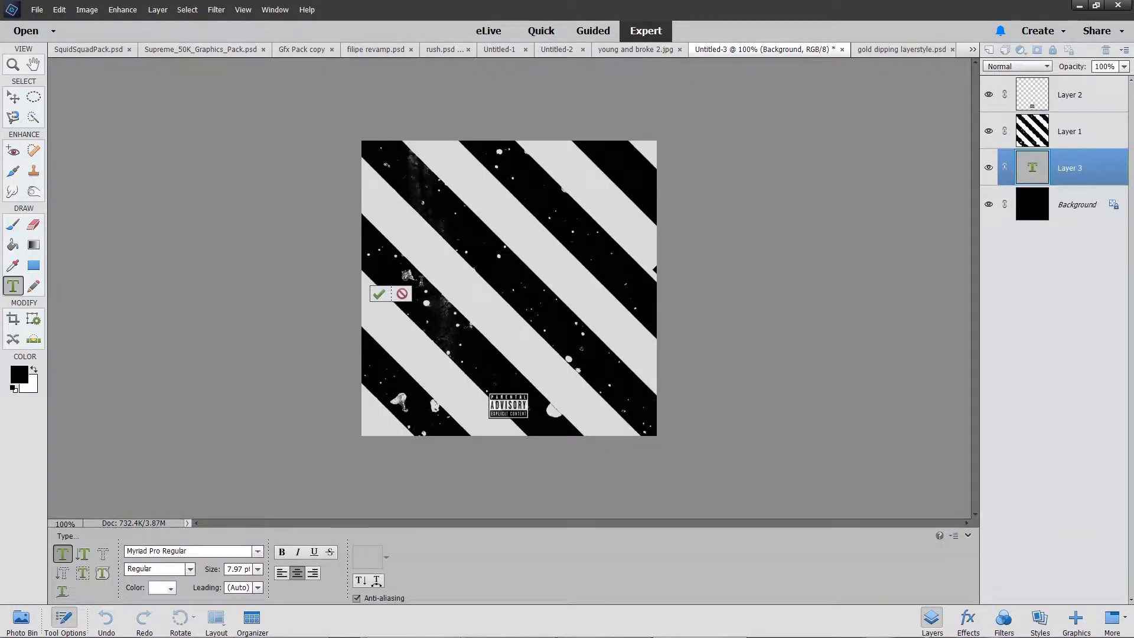
left_click(382, 295)
key("v")
left_click_drag(427, 277, 579, 223)
left_click_drag(531, 275, 553, 334)
left_click(555, 350)
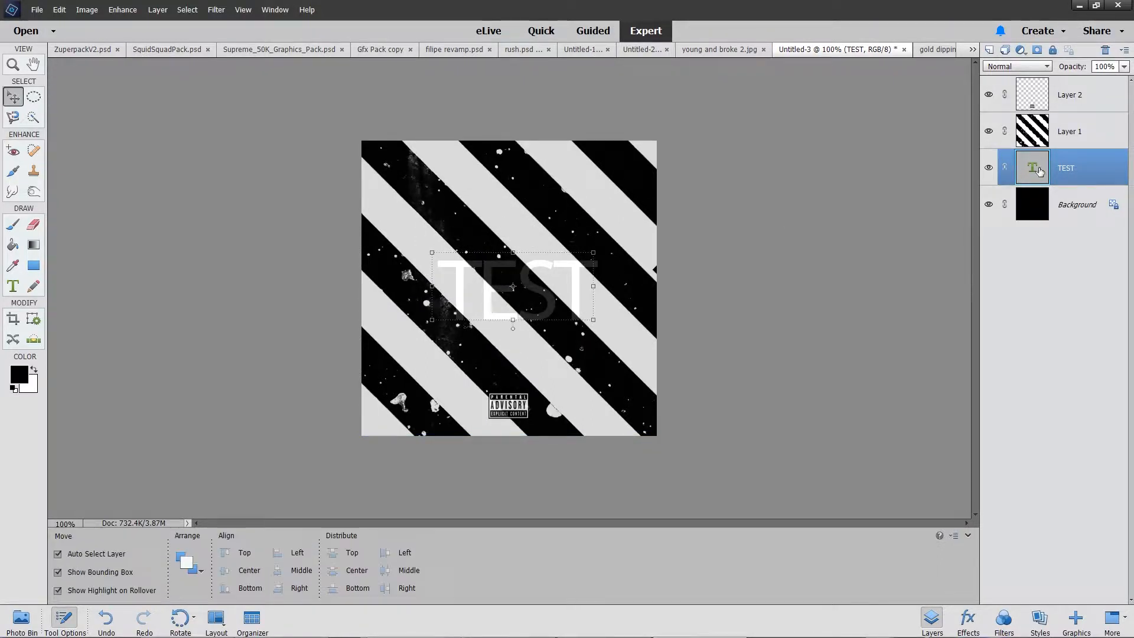
Step: Set the TEST title's font to Gotham Black Regular
double_click(1033, 170)
left_click(208, 549)
type("got")
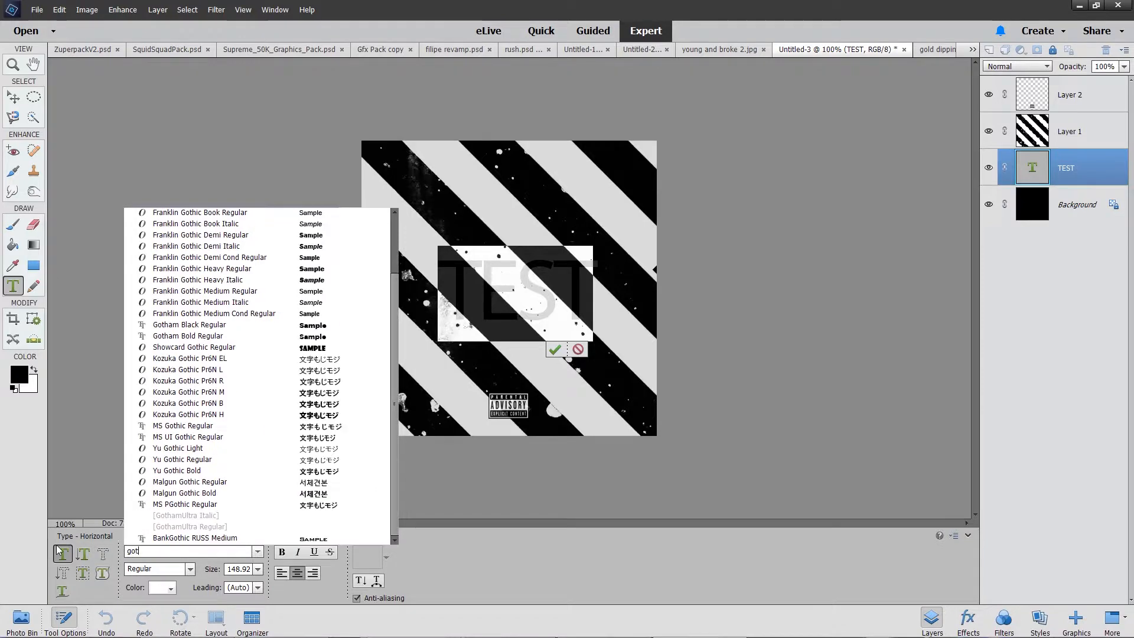
type("ham")
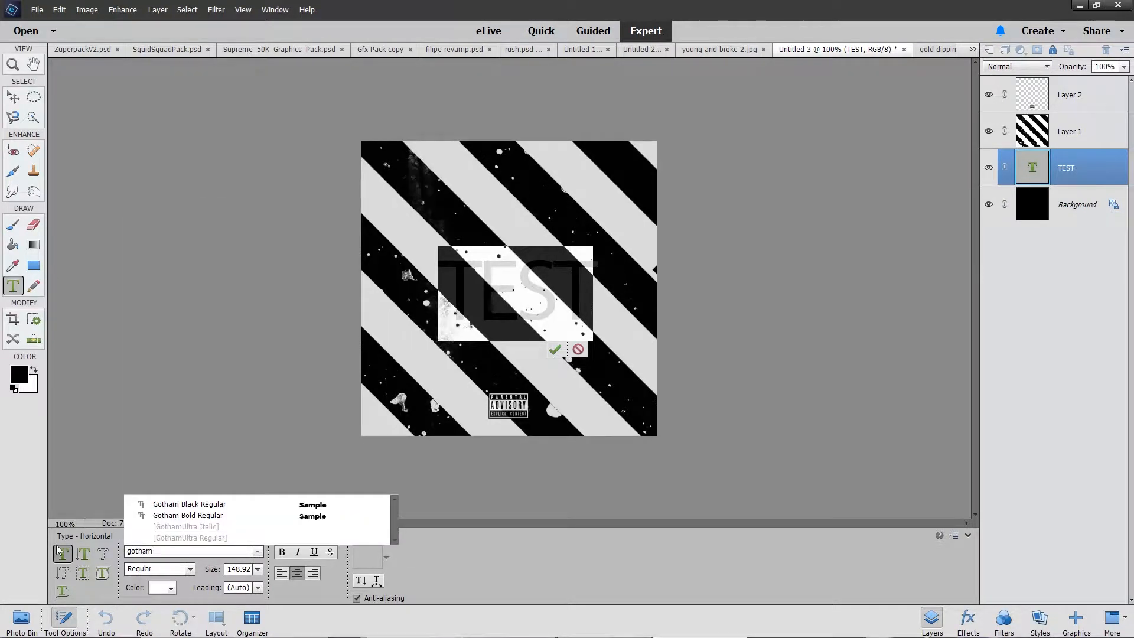
left_click(327, 505)
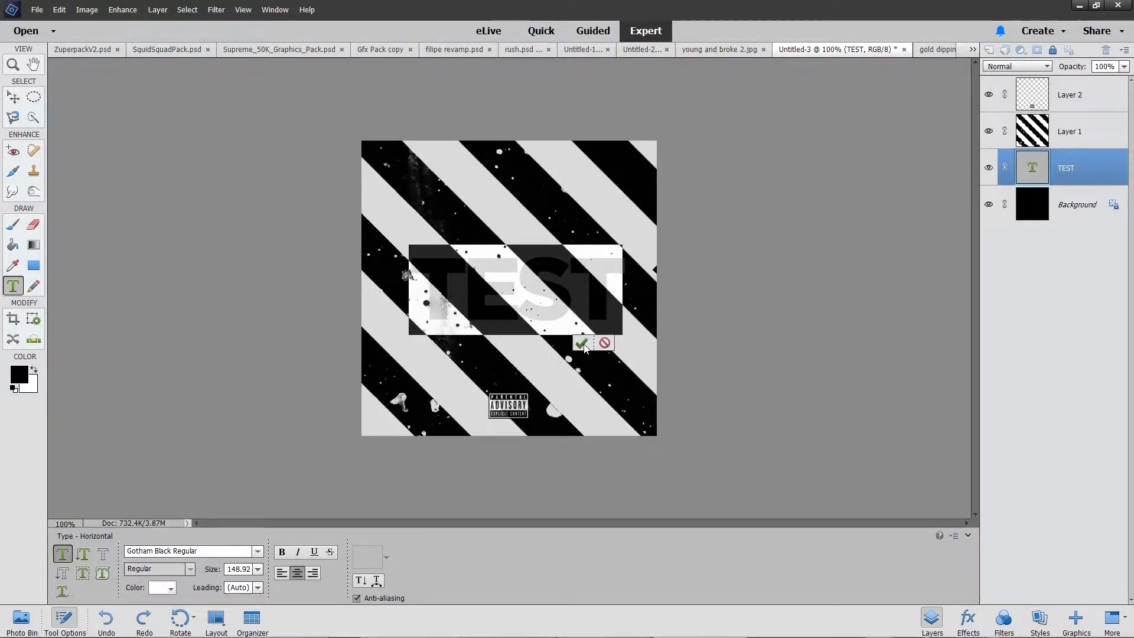
left_click(582, 343)
Step: Hide every layer except TEST in Untitled-3 and place that document into gold dipping layerstyle.psd
left_click(988, 131)
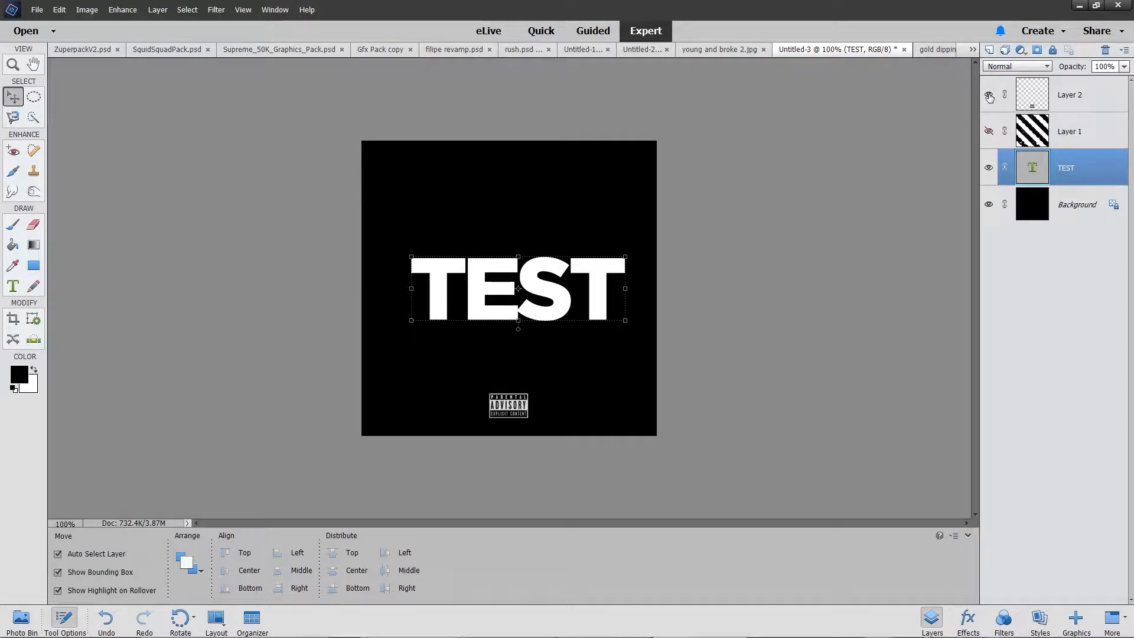
left_click(989, 95)
left_click(988, 204)
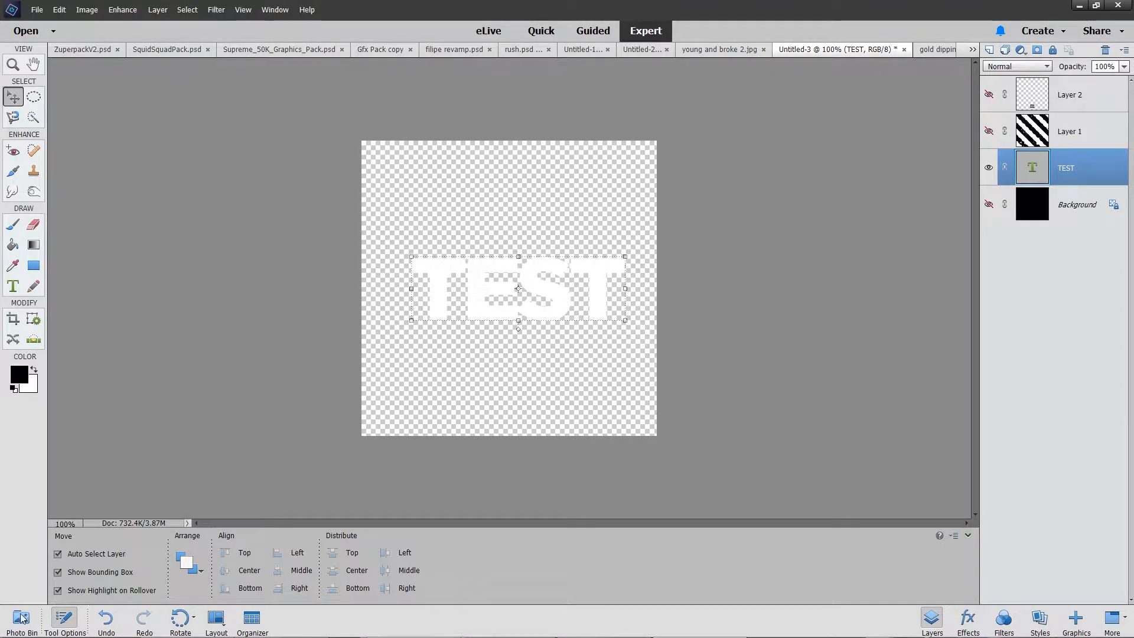
left_click(21, 617)
left_click(350, 570)
left_click_drag(263, 570, 431, 361)
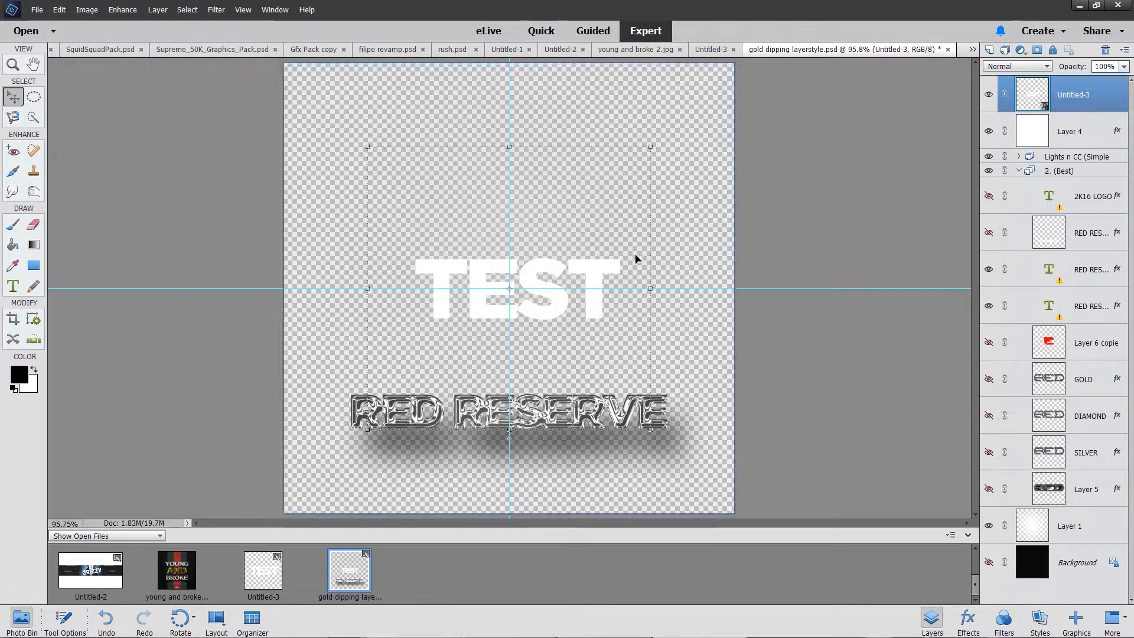
Step: Copy the gold layer style from RED RESERVE copy 2 onto the placed Untitled-3 layer, leaving the source copy hidden
left_click(989, 233)
right_click(1052, 230)
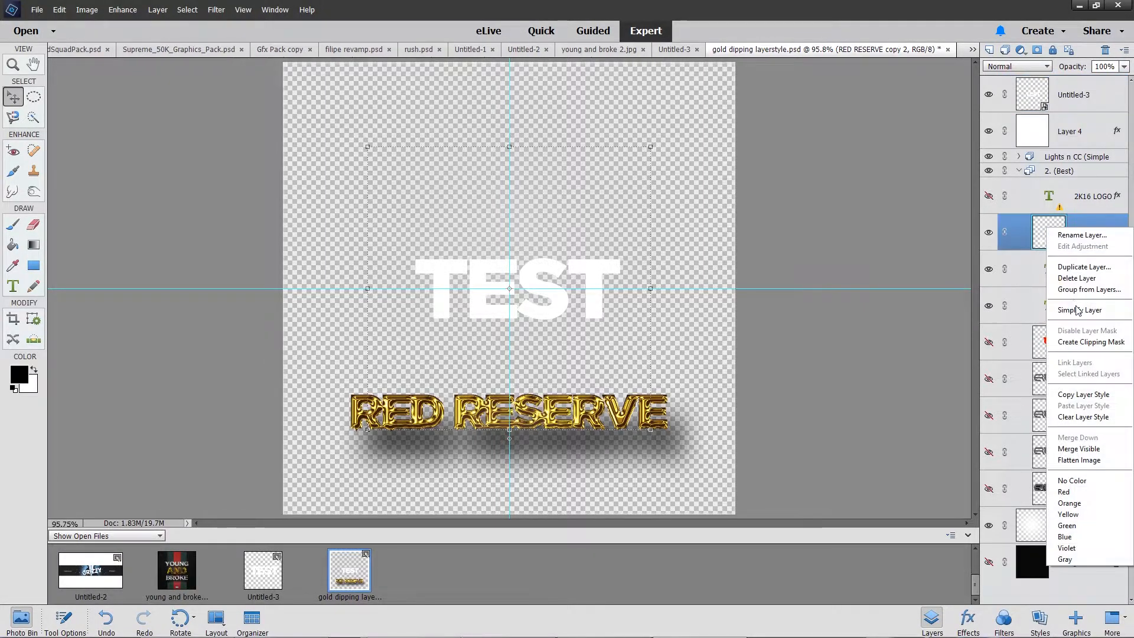
left_click(1083, 394)
right_click(1072, 111)
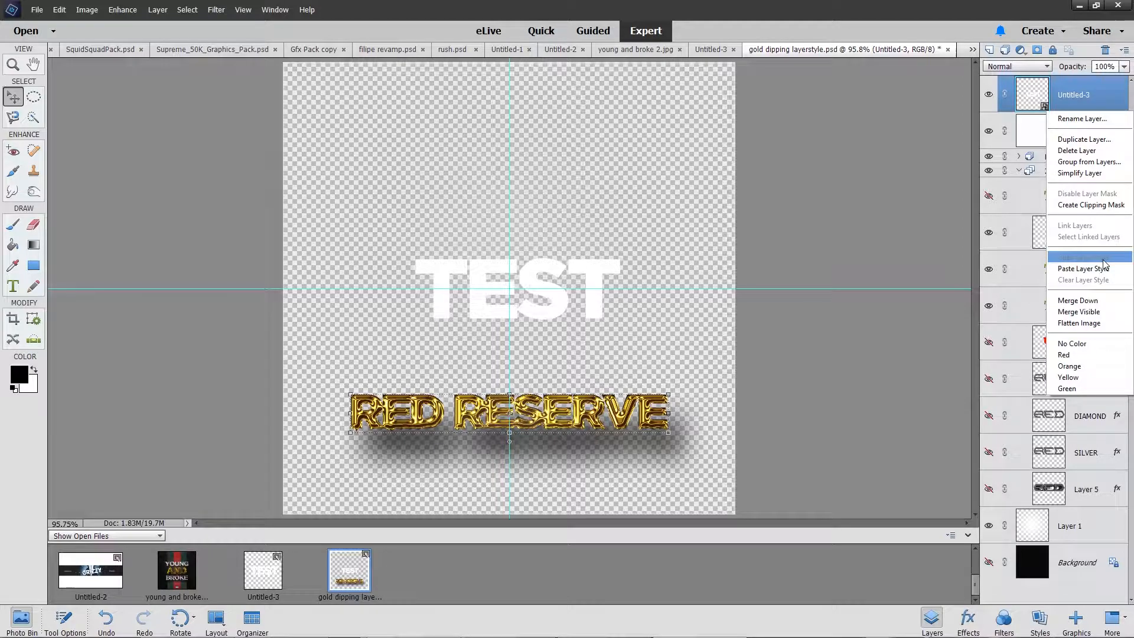
left_click(1084, 269)
left_click(988, 233)
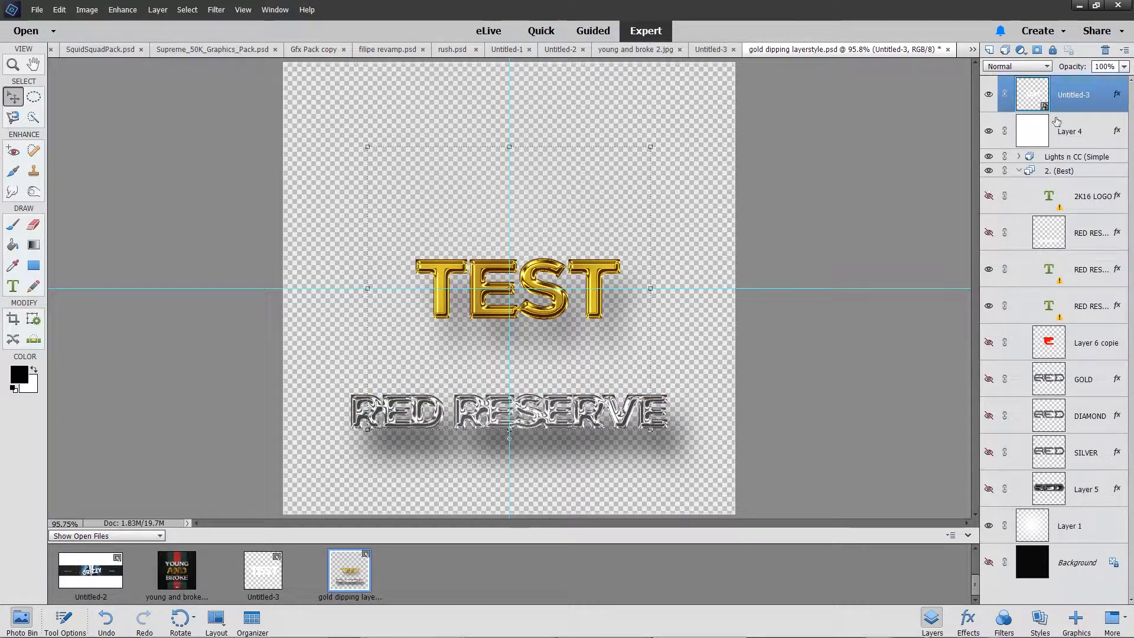
Step: Examine the bevel size in the style settings of the gold Untitled-3 layer
double_click(1117, 94)
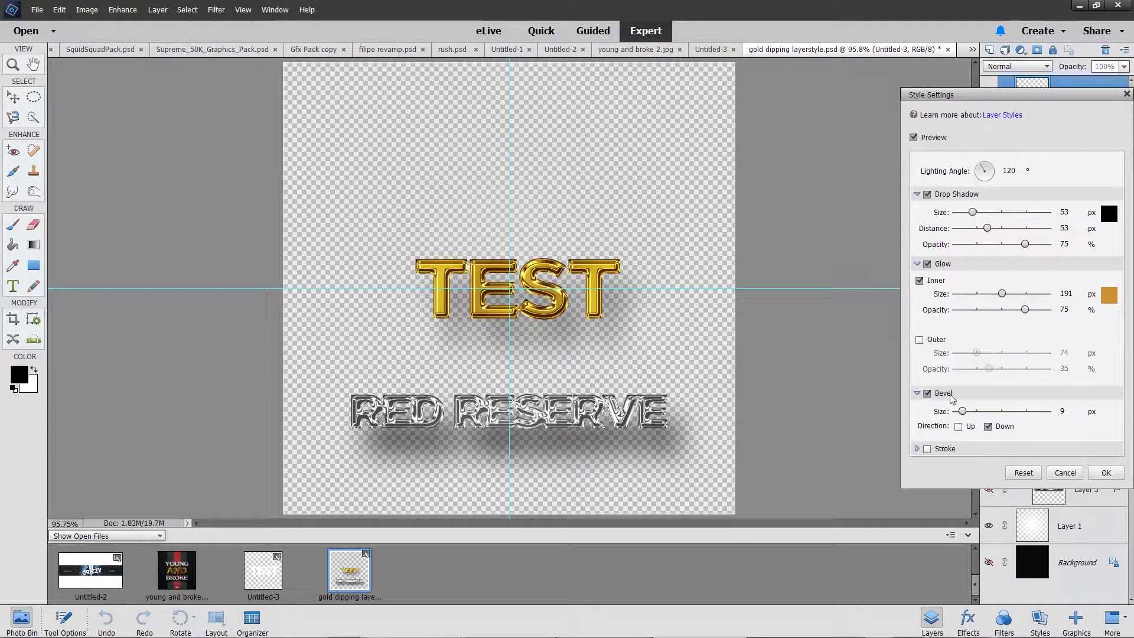
left_click_drag(962, 411, 962, 411)
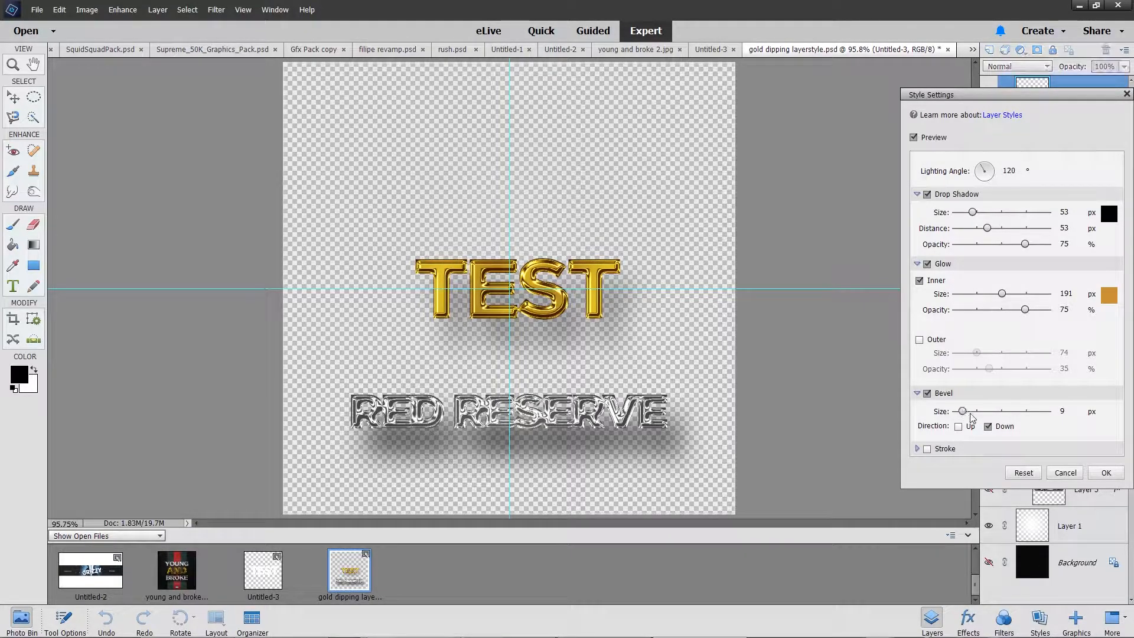
left_click(1105, 473)
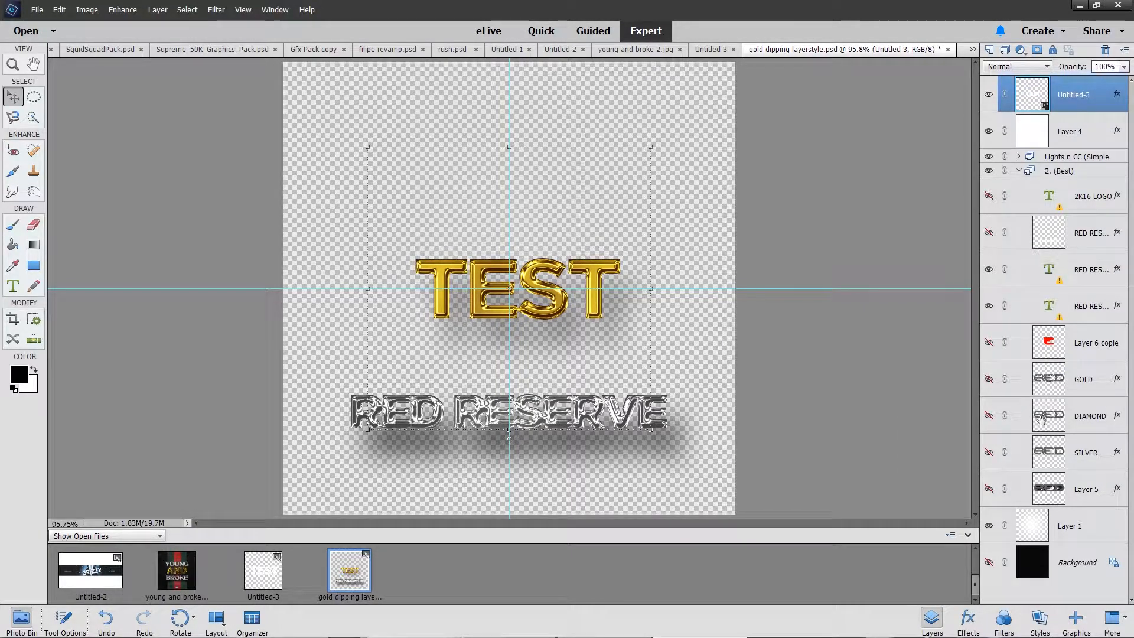
Step: Change the RED RESERVE copy text layer to Gotham Black Regular and replace its wording with TEST
double_click(1052, 272)
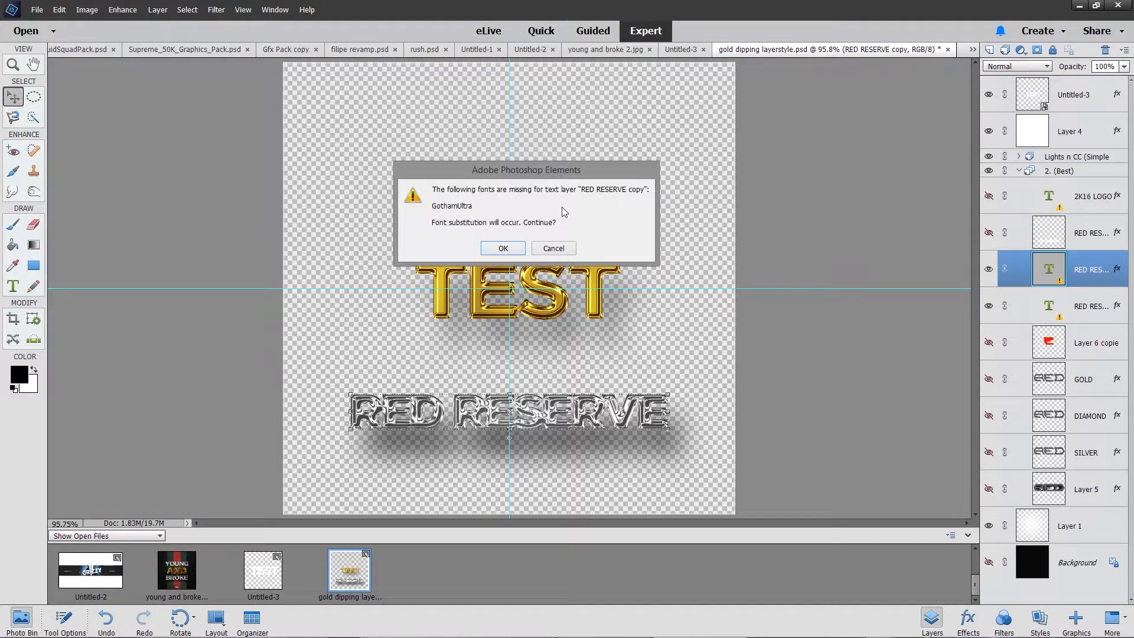
left_click(505, 255)
left_click(203, 551)
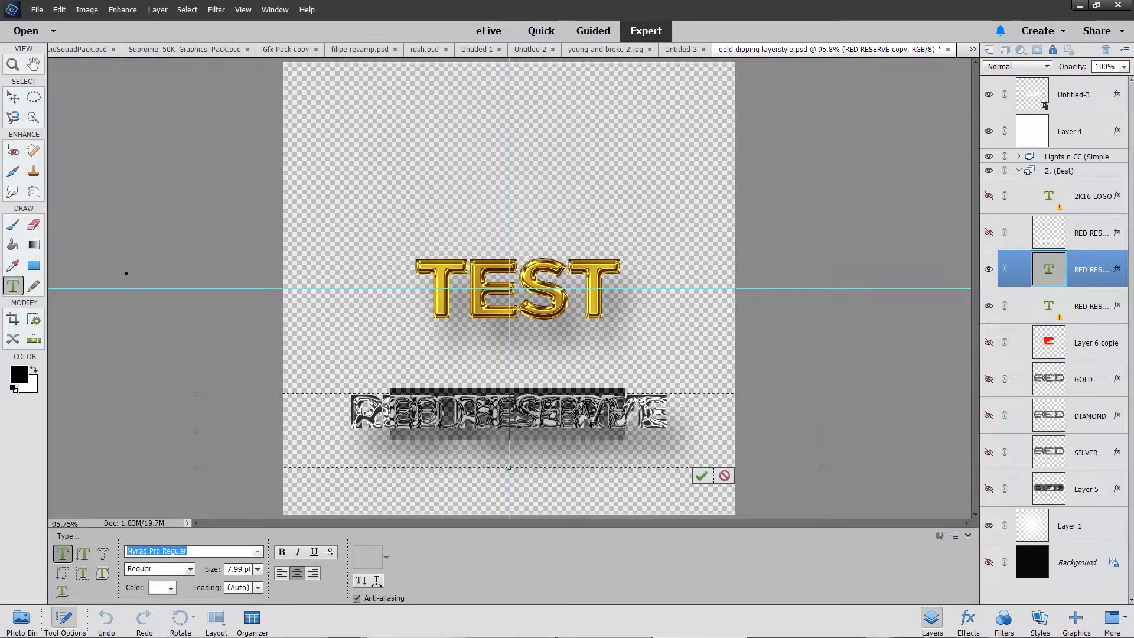
type("gotham")
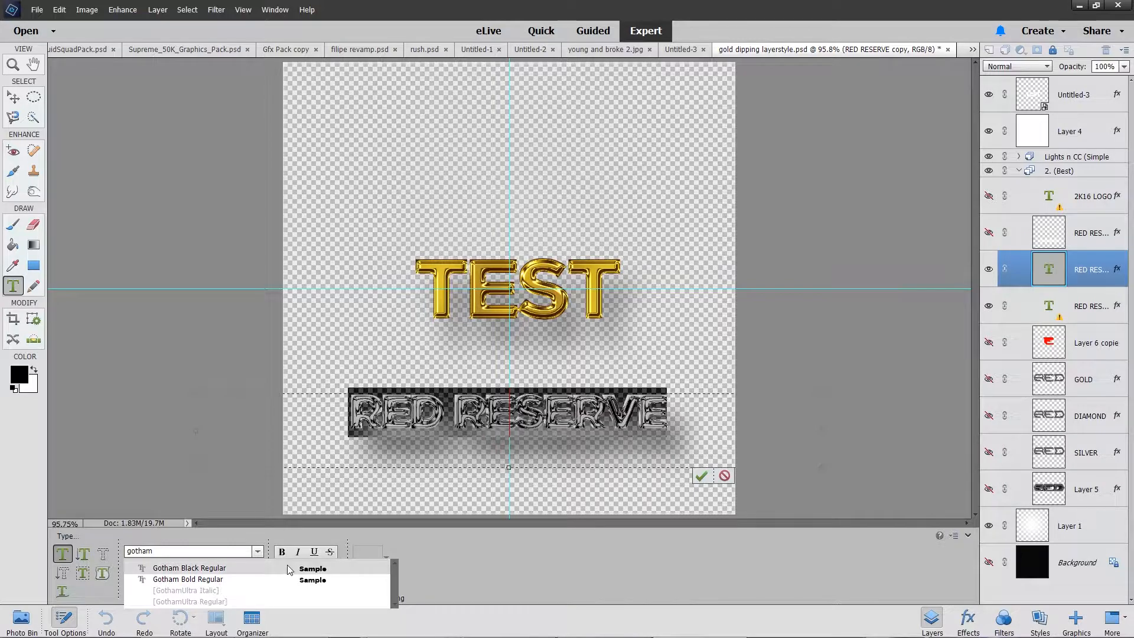
left_click(285, 569)
left_click_drag(668, 400, 316, 413)
type("TEST")
left_click(701, 476)
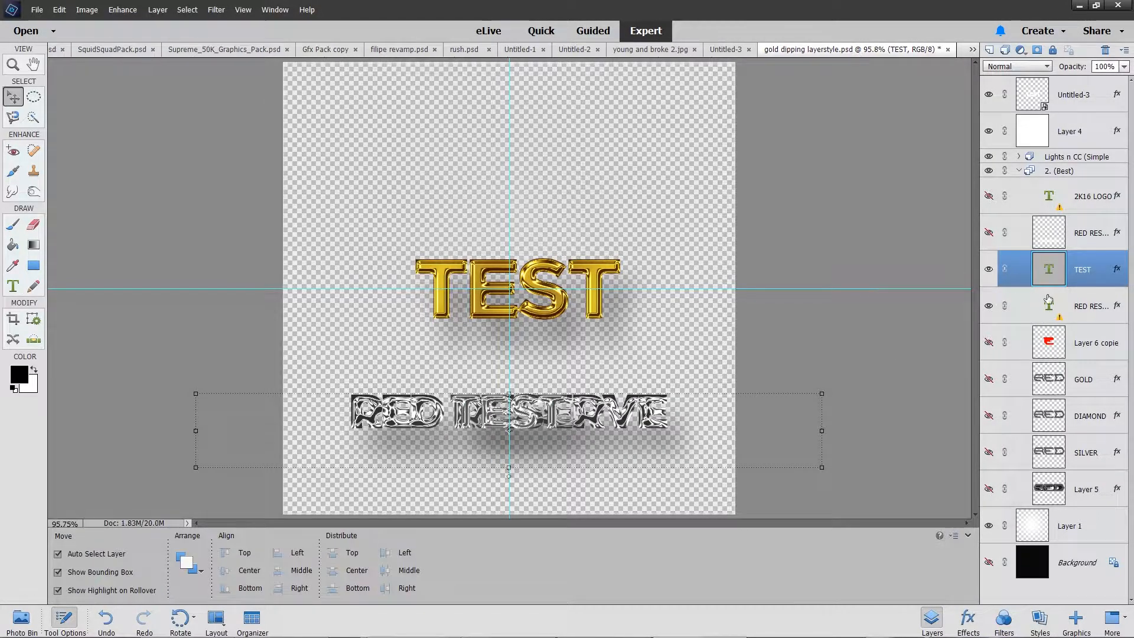
Step: Change the lower RED RESERVE text layer to Gotham Black Regular and replace its wording with TEST
double_click(1048, 304)
left_click(497, 254)
left_click(257, 551)
left_click(204, 554)
key("ctrl+a")
type("gotash")
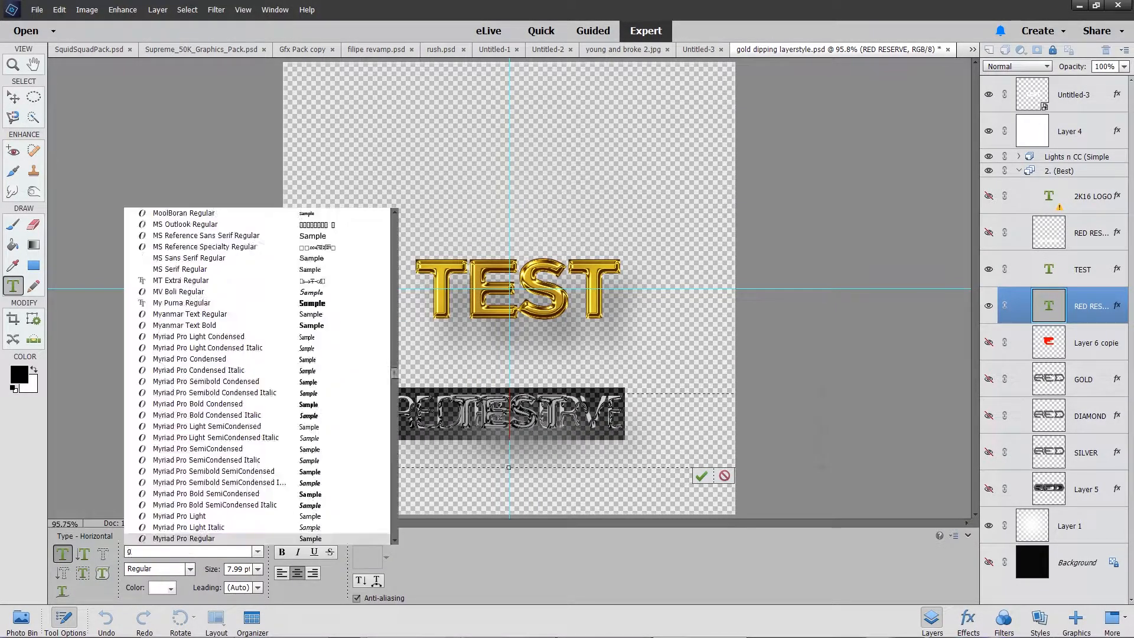
key("BackSpace")
key("BackSpace")
type("ja")
key("BackSpace")
key("BackSpace")
type("ha")
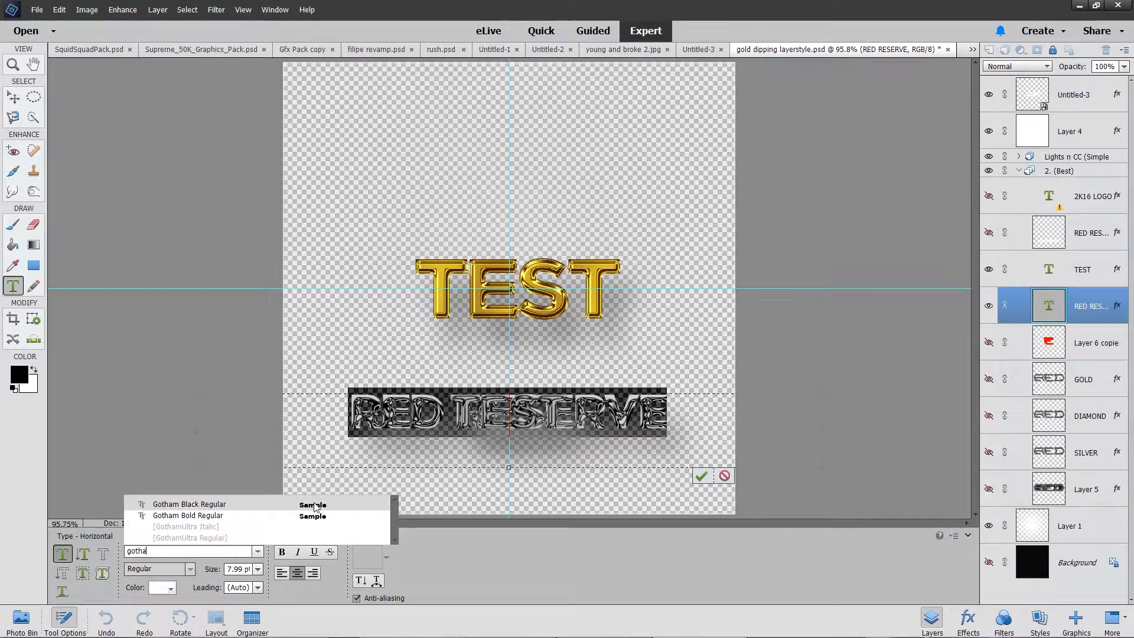
left_click(318, 505)
type("TEST")
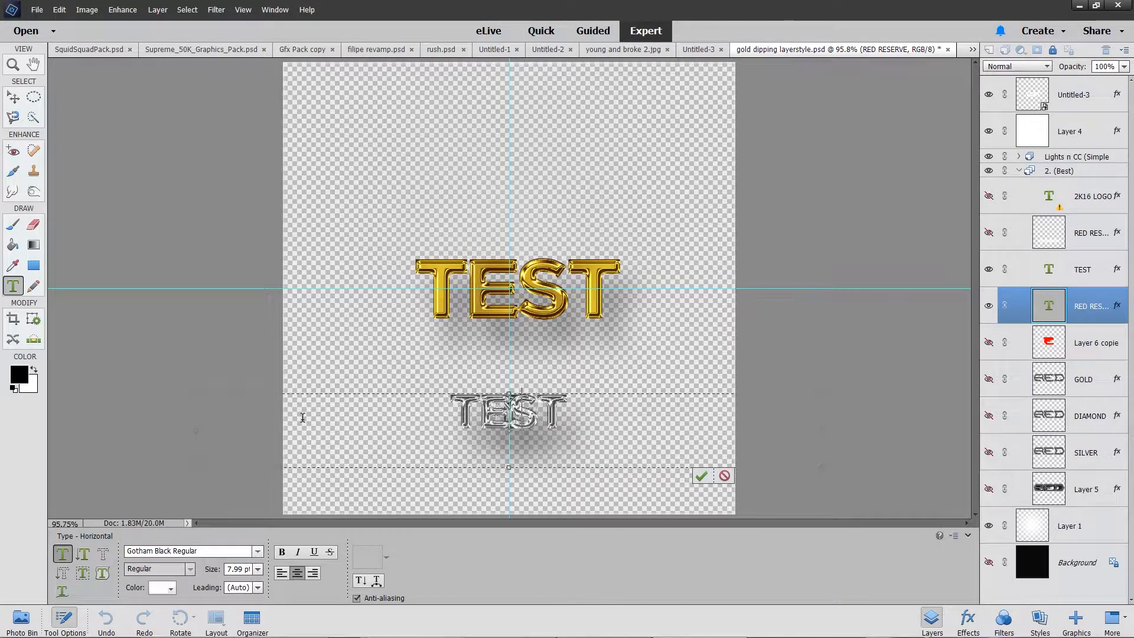
left_click(701, 475)
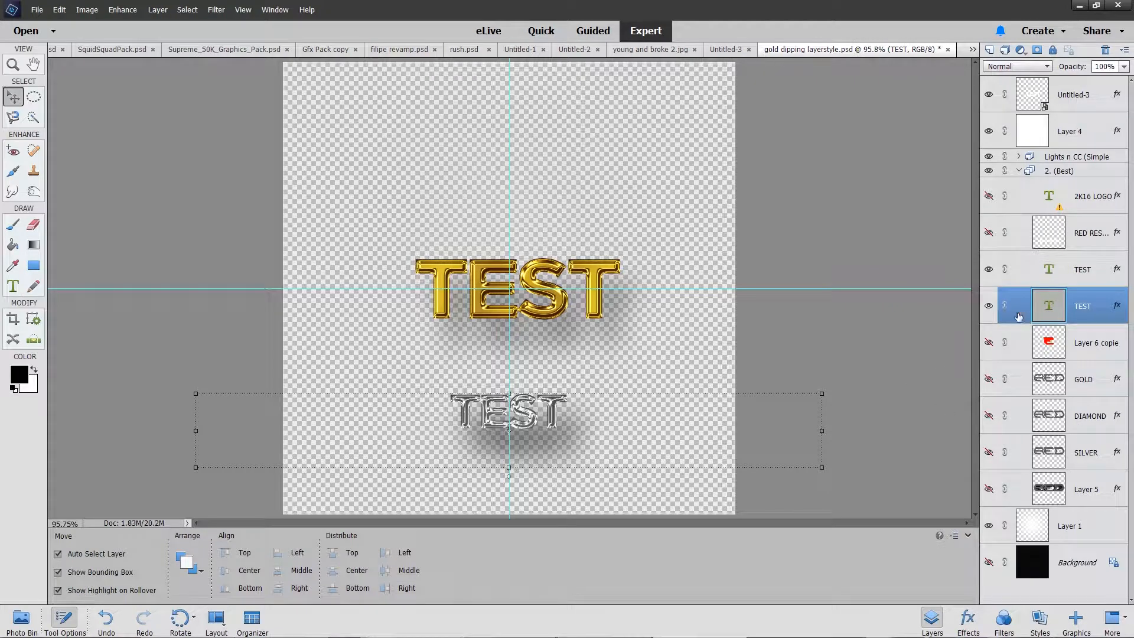
left_click_drag(821, 395, 1128, 269)
left_click_drag(752, 389, 425, 241)
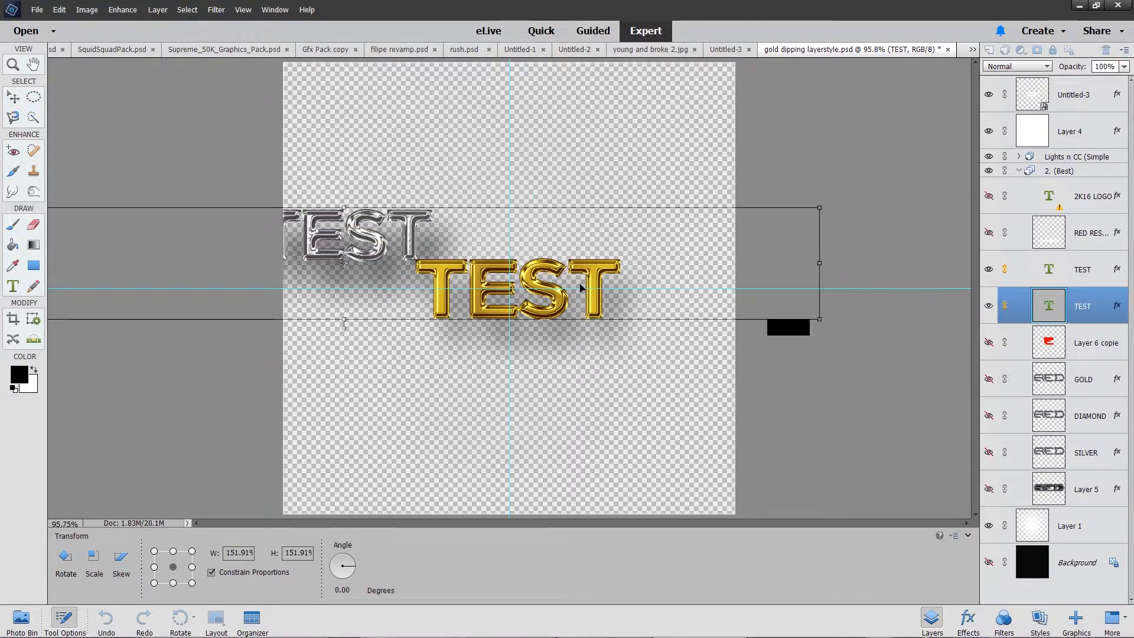
left_click_drag(818, 319, 1062, 471)
left_click_drag(627, 285, 650, 324)
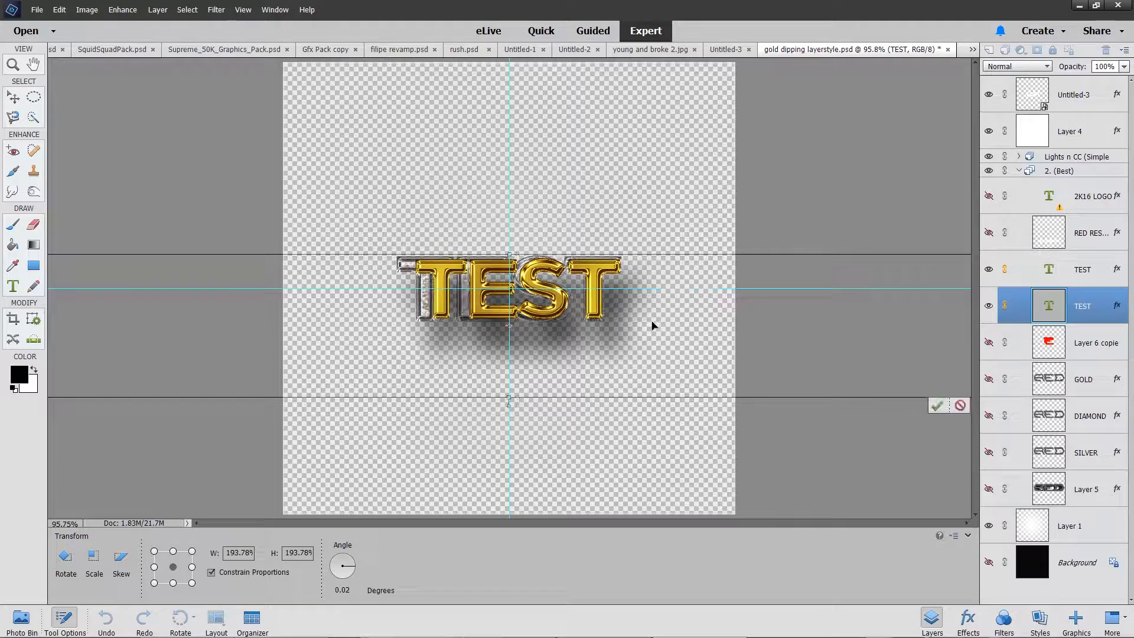
left_click(959, 405)
Step: Enlarge the two linked silver TEST texts to 211% and position them behind the gold TEST
left_click_drag(822, 394, 969, 363)
left_click_drag(791, 398, 237, 230)
left_click_drag(601, 300, 969, 367)
left_click_drag(514, 232, 719, 302)
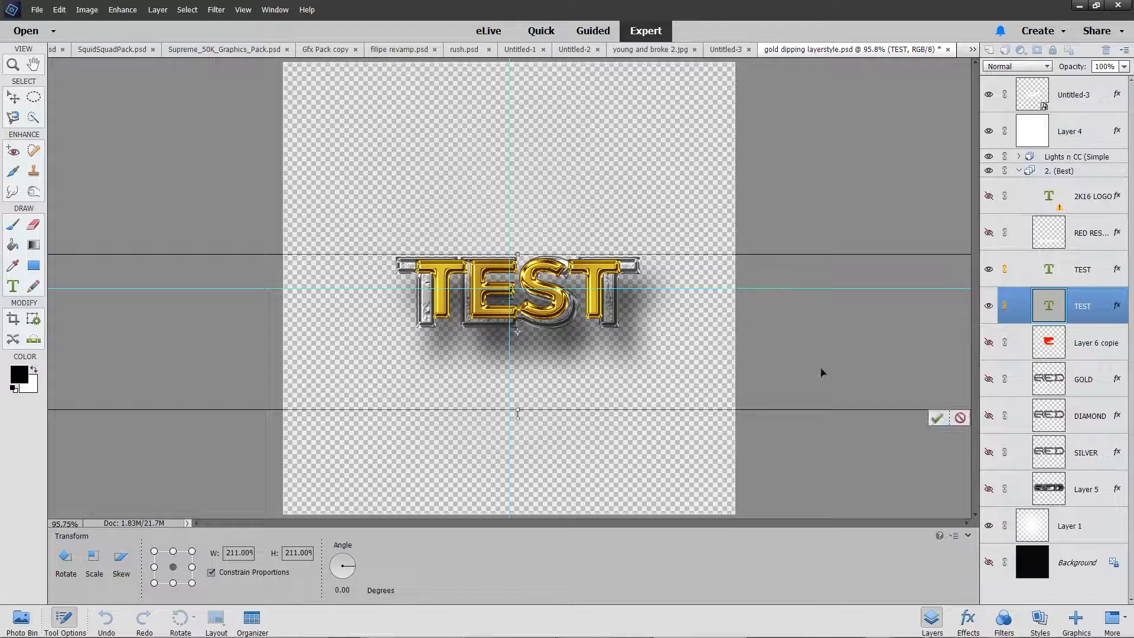
left_click(936, 421)
Step: Scale the gold Untitled-3 layer to about 116.8% wide and 115.2% high, aligning it over the silver TEST
left_click(1078, 238)
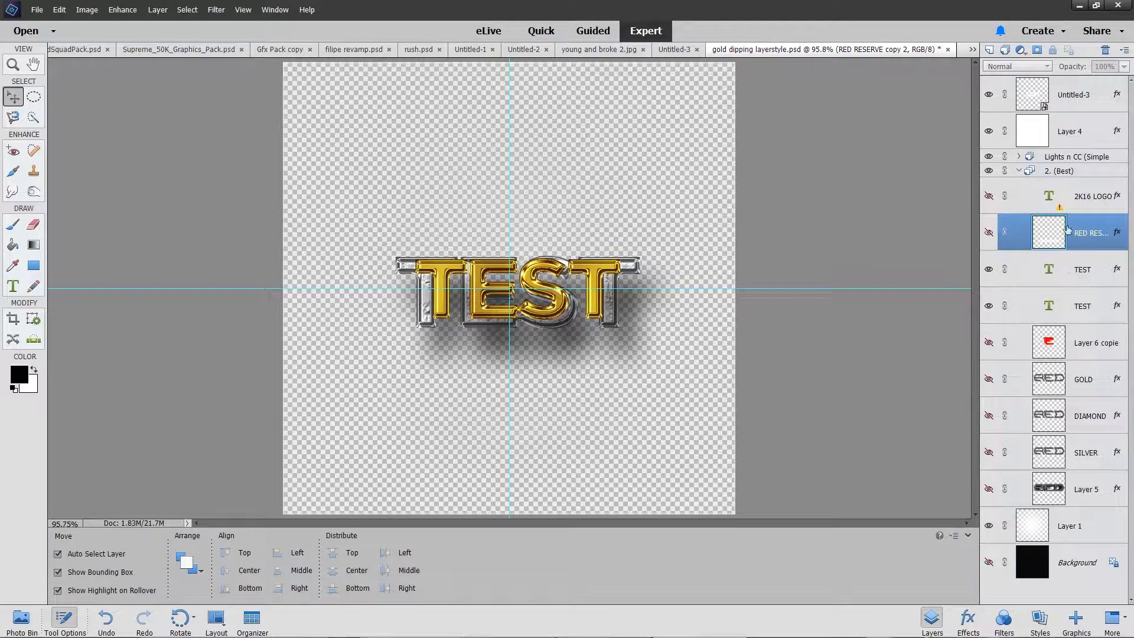
left_click(1071, 102)
left_click_drag(653, 144, 652, 187)
key("Down")
key("Down")
key("Down")
key("Down")
key("Down")
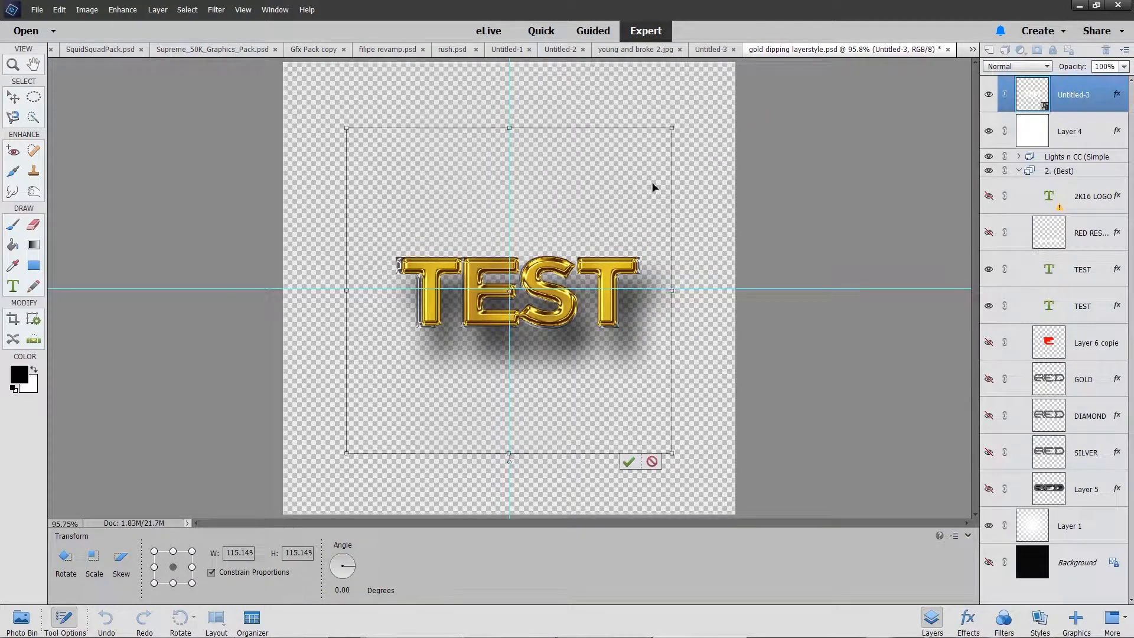
key("Up")
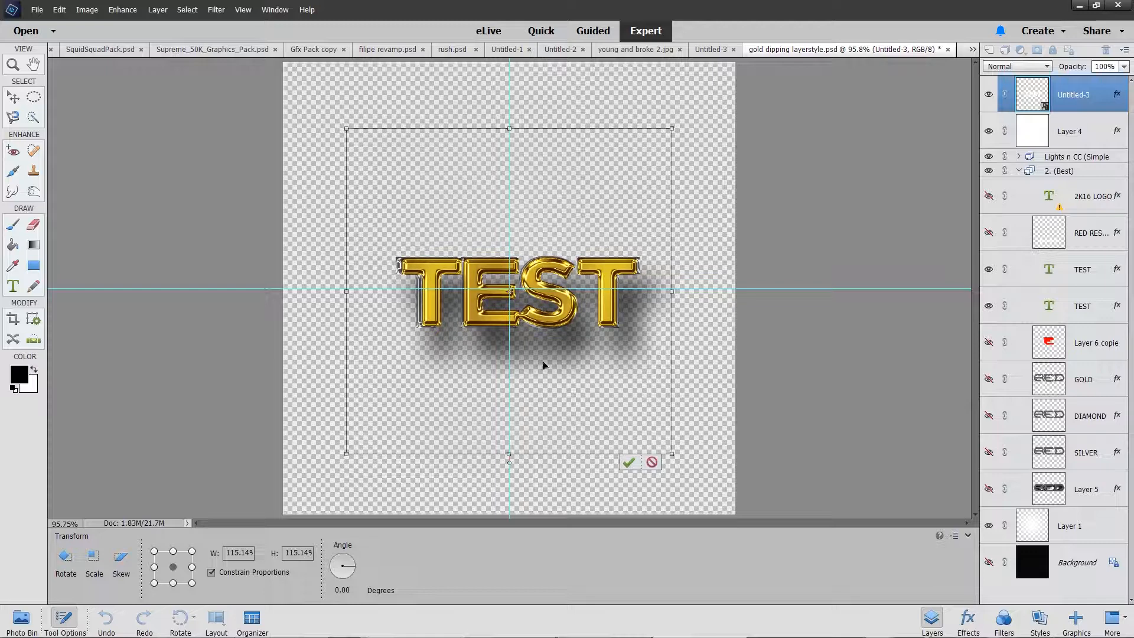
left_click_drag(348, 292, 342, 293)
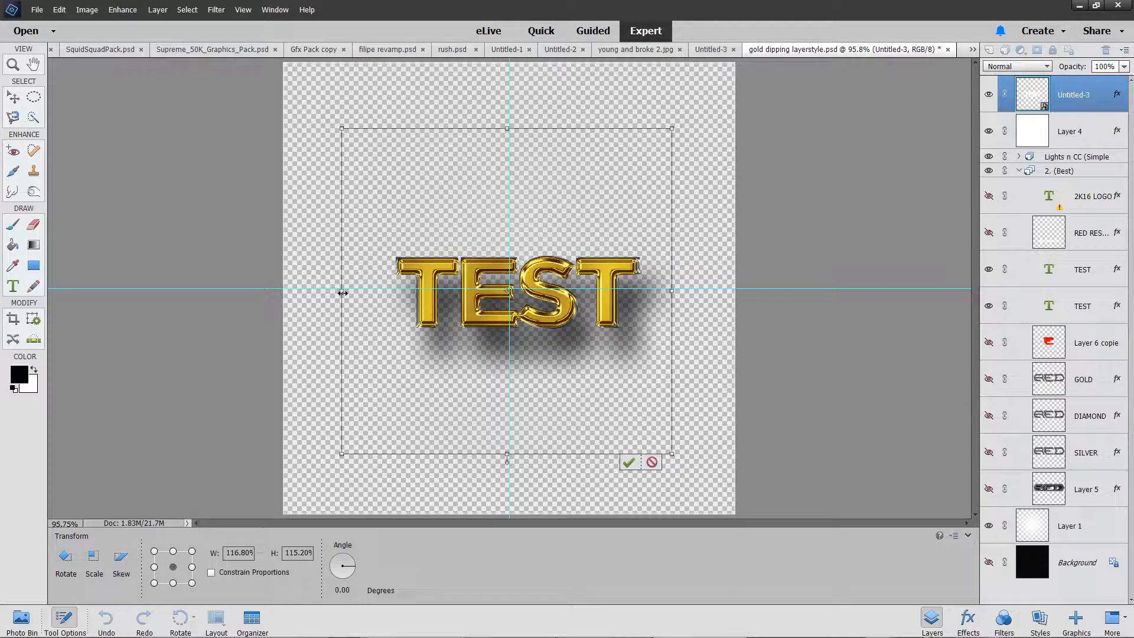
left_click(629, 463)
Step: Hide the lower silver TEST layer and reduce the upper one's drop shadow size and distance, with 50% shadow opacity
left_click(991, 307)
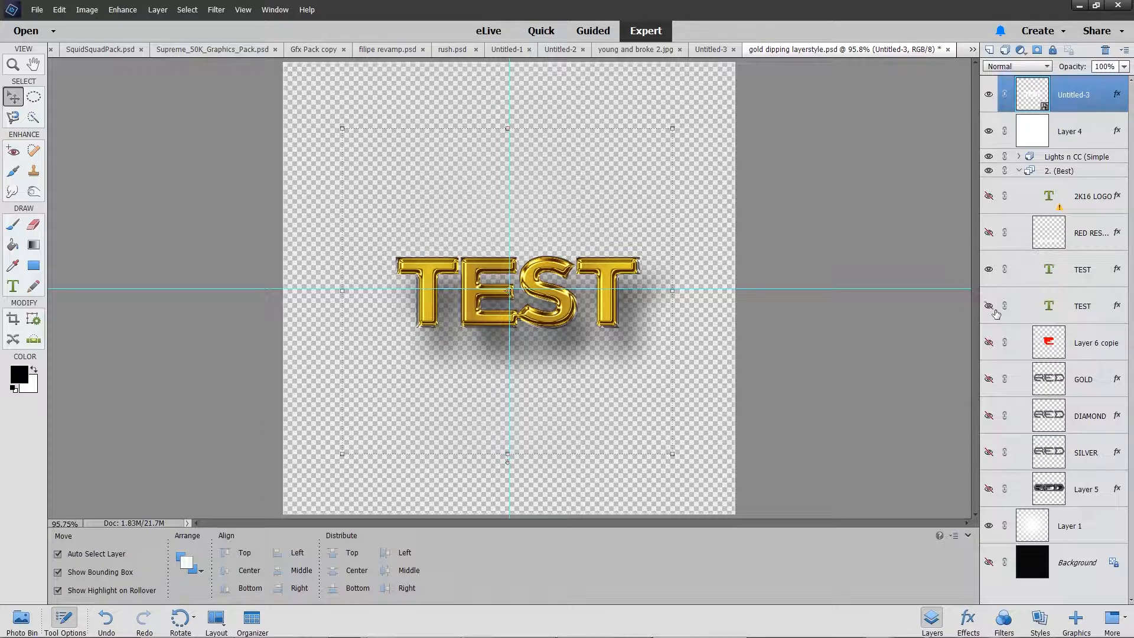
double_click(1117, 270)
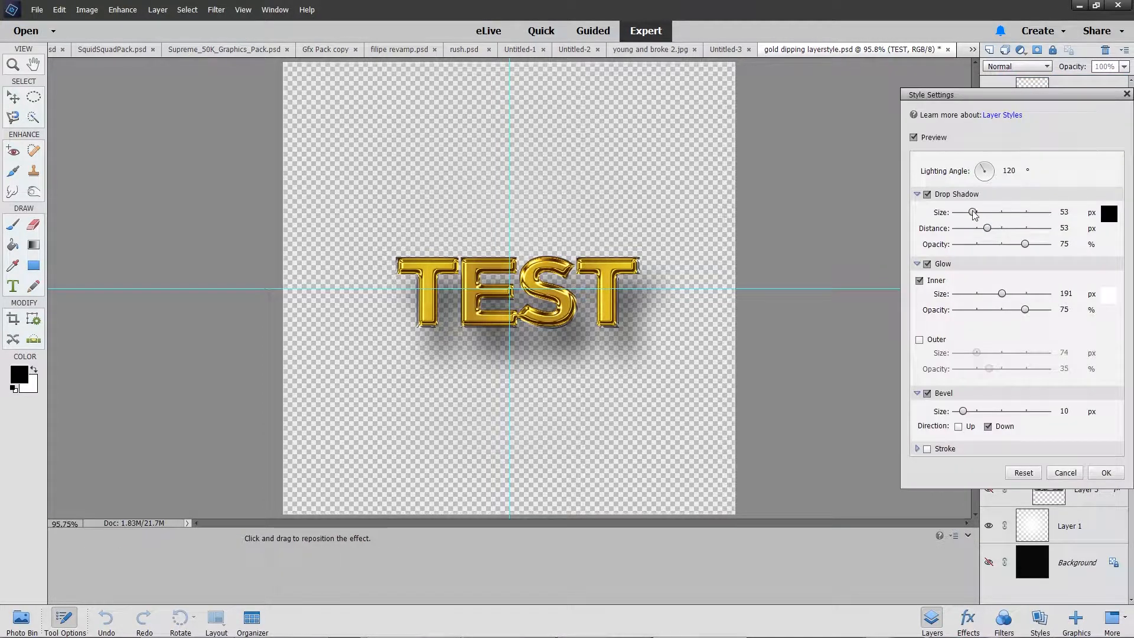
left_click_drag(1023, 246, 970, 231)
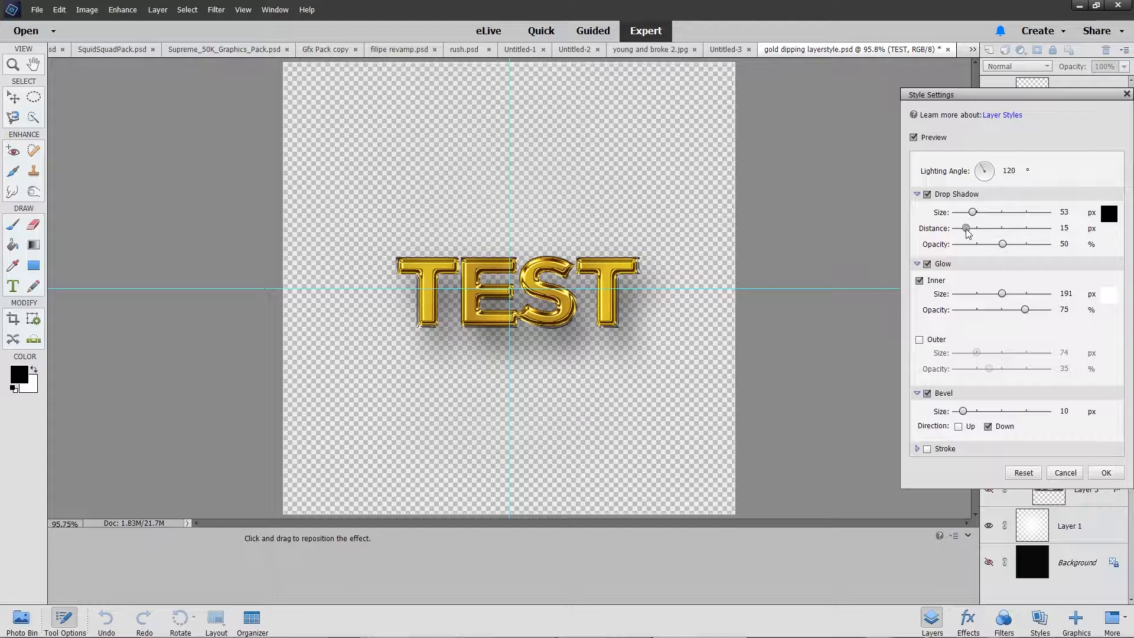
left_click_drag(968, 216, 966, 217)
left_click(1109, 475)
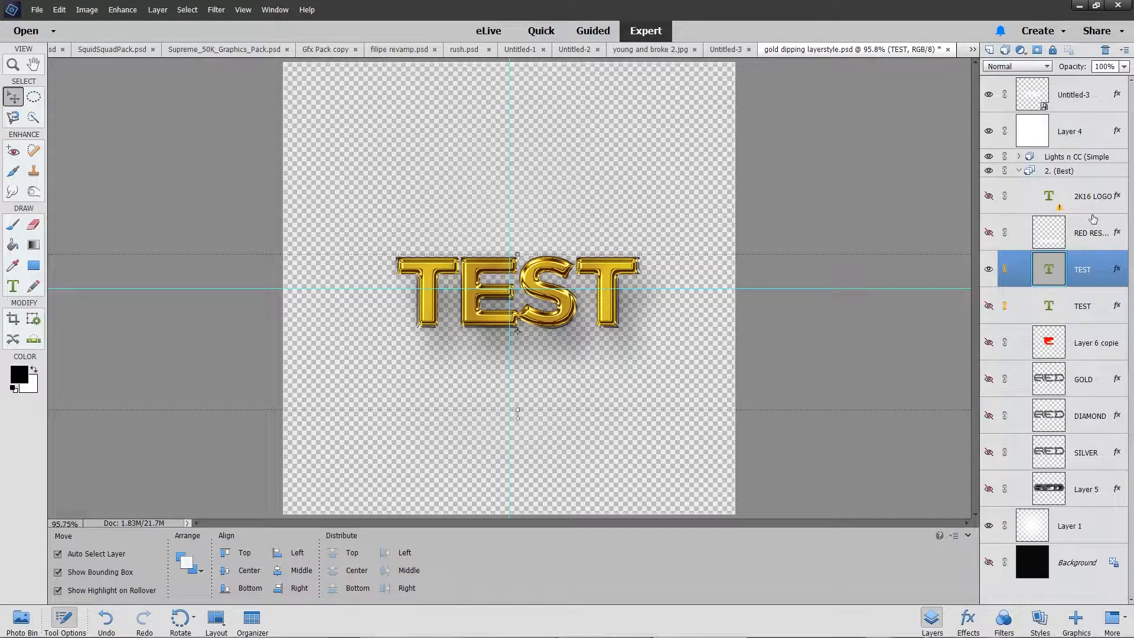
Step: Copy the layer style of the upper silver TEST text onto the TEST text layer below it
right_click(1088, 271)
left_click(1090, 474)
right_click(1095, 302)
left_click(1068, 274)
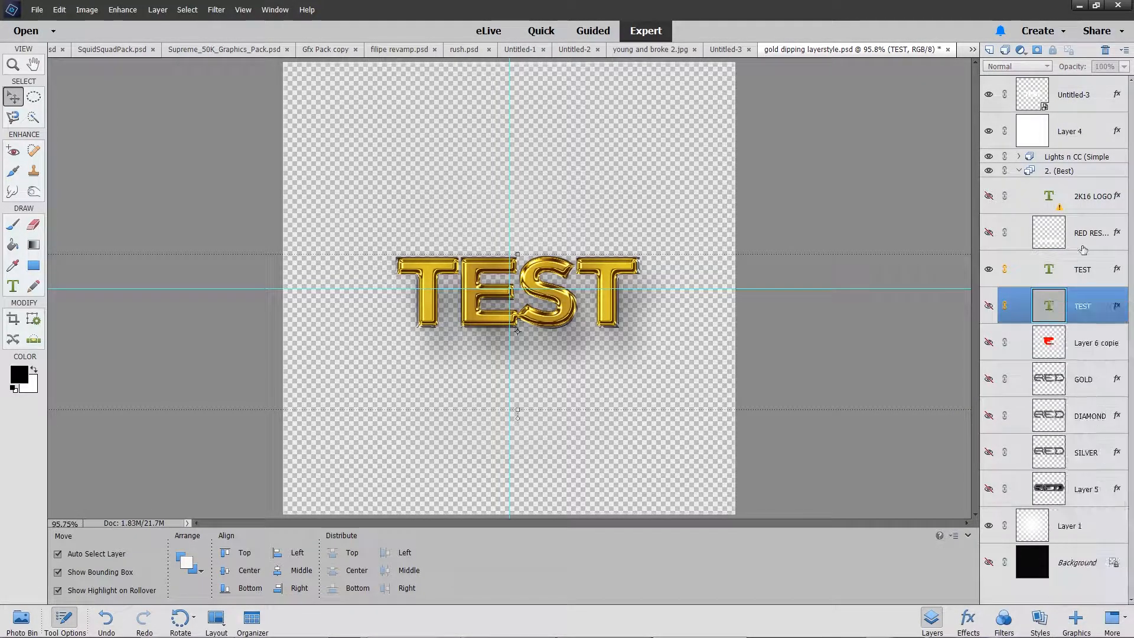
Step: Set the gold Untitled-3 layer's drop shadow to 24 px size and 34 px distance
double_click(1117, 95)
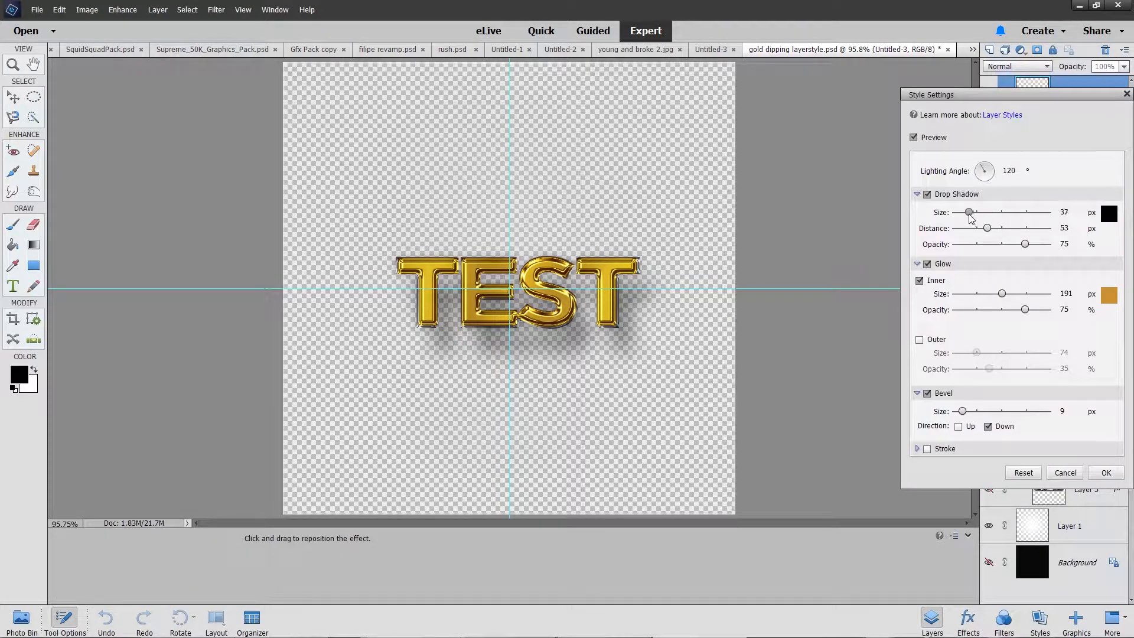
left_click_drag(971, 218, 977, 229)
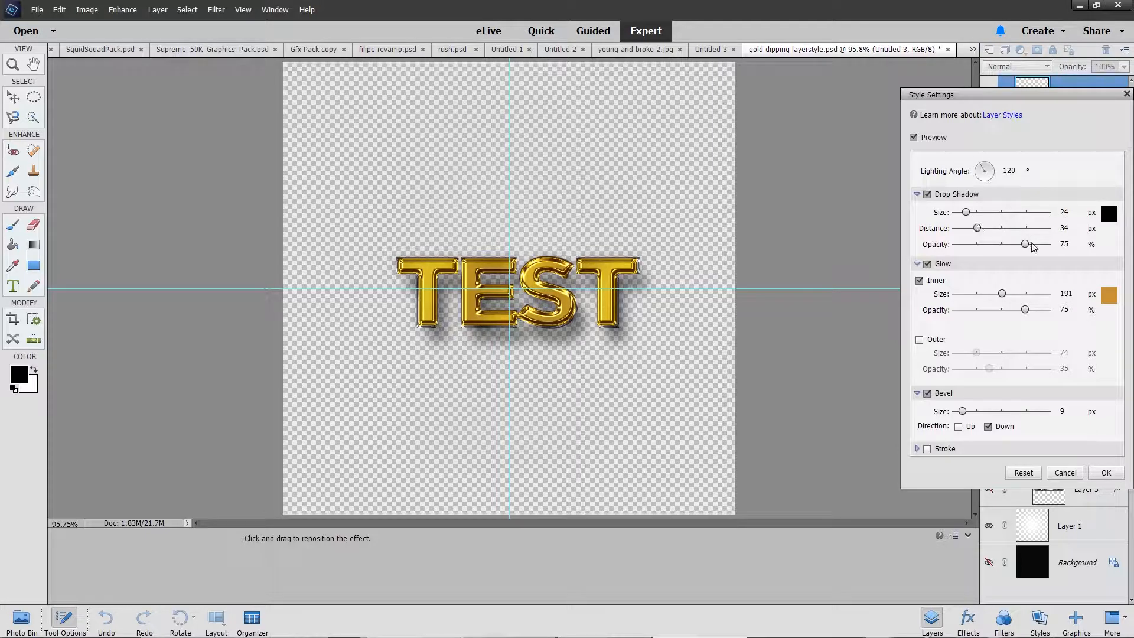
left_click(1106, 472)
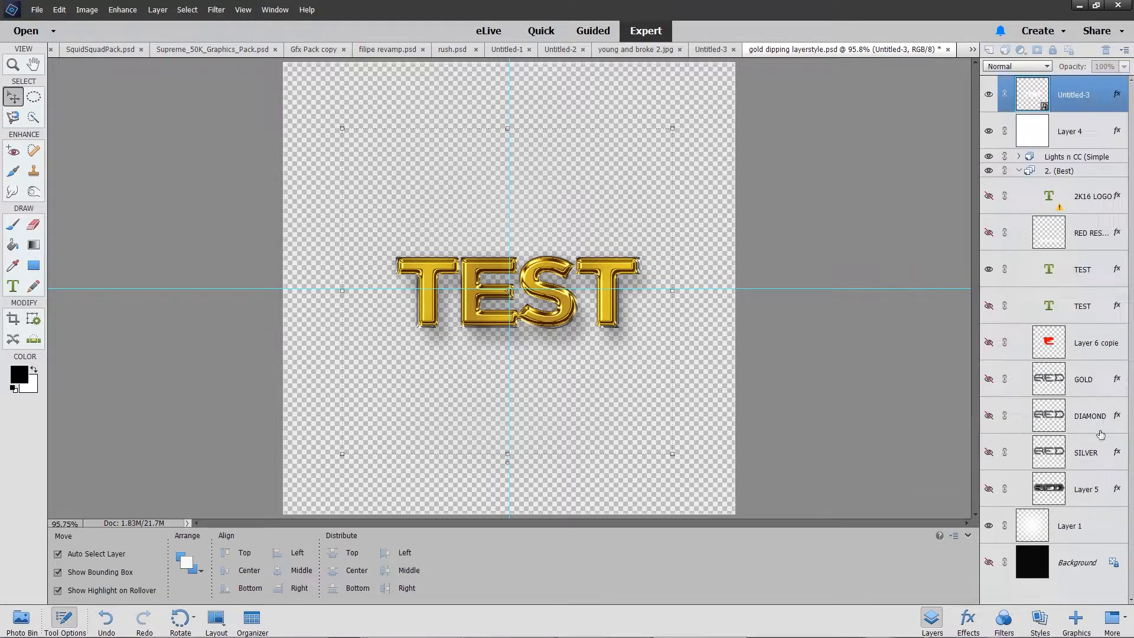
Step: Preview the DIAMOND and SILVER style layers behind the gold TEST and hide both again
left_click(1086, 275)
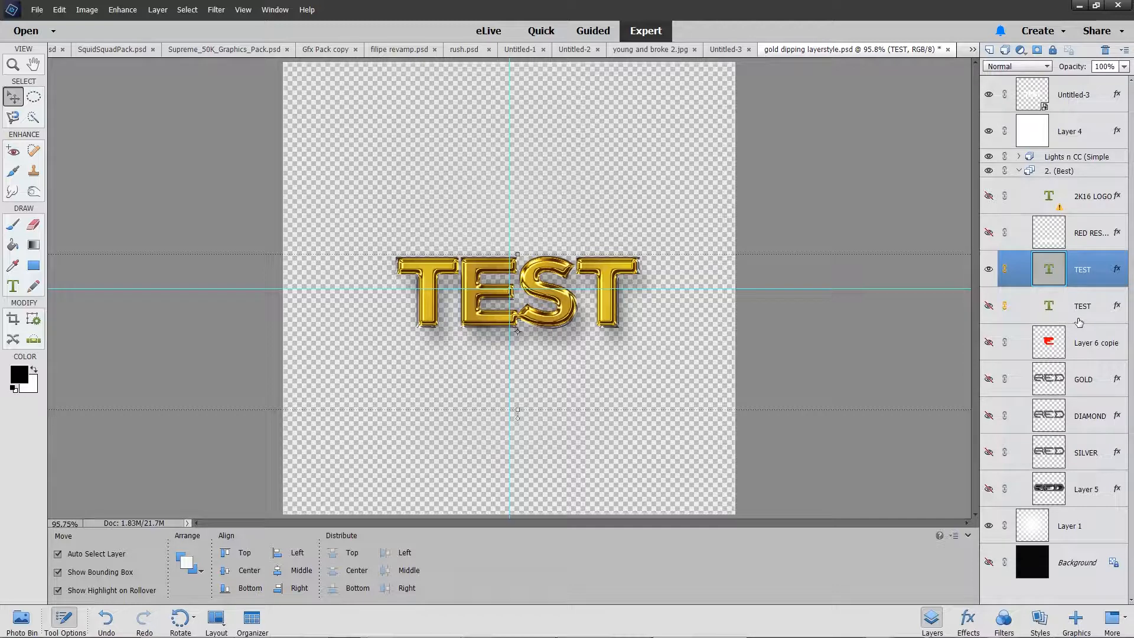
left_click(989, 416)
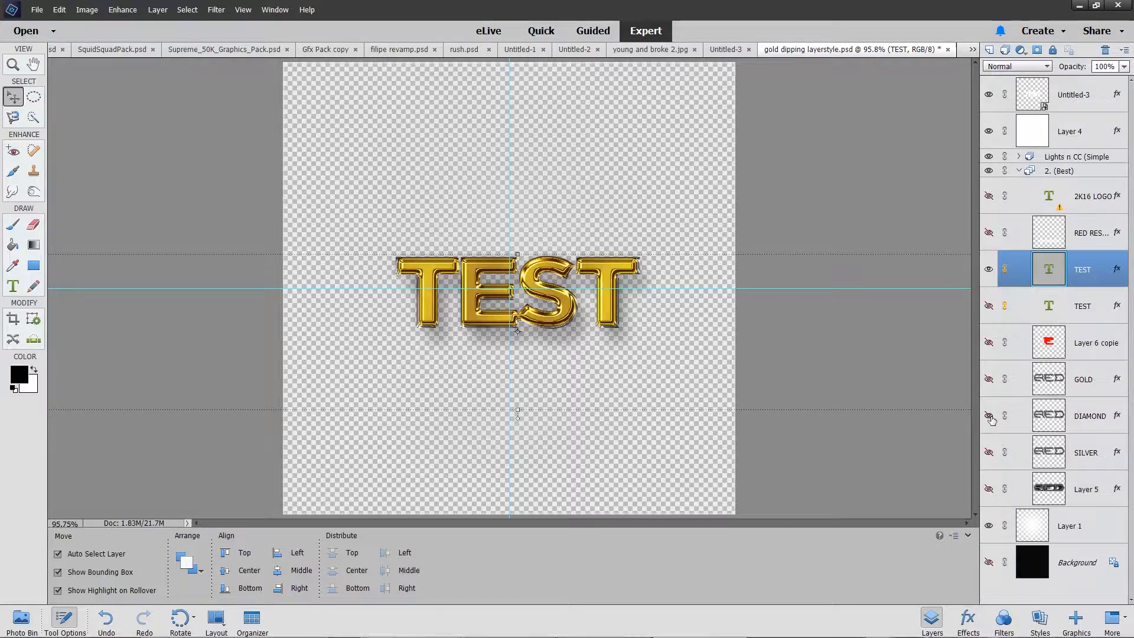
left_click(990, 418)
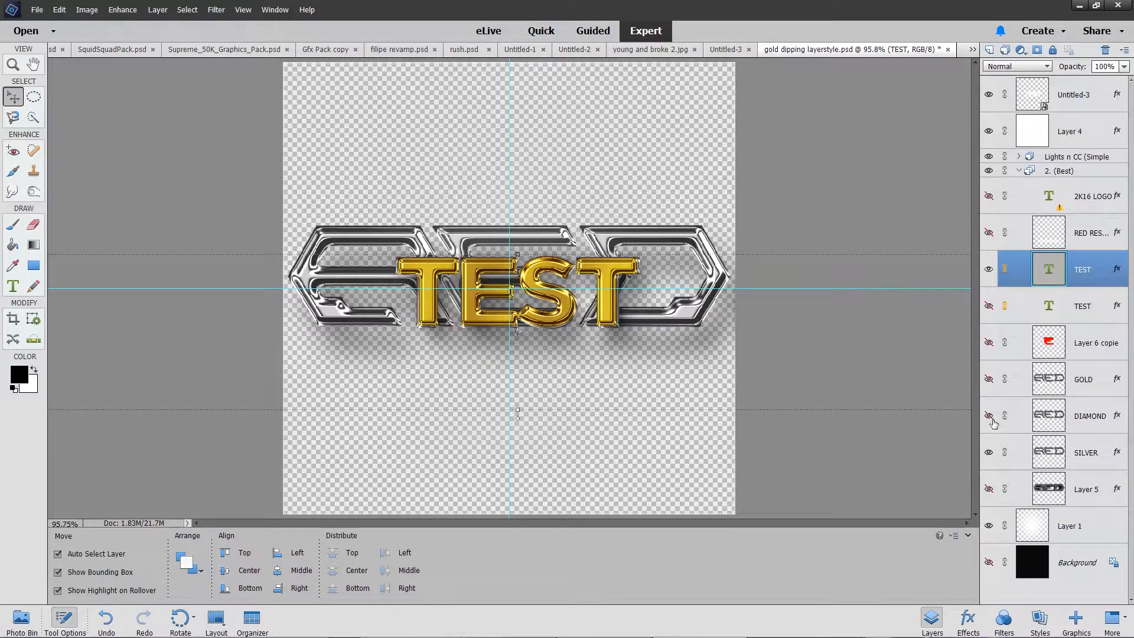
left_click(992, 420)
left_click(991, 420)
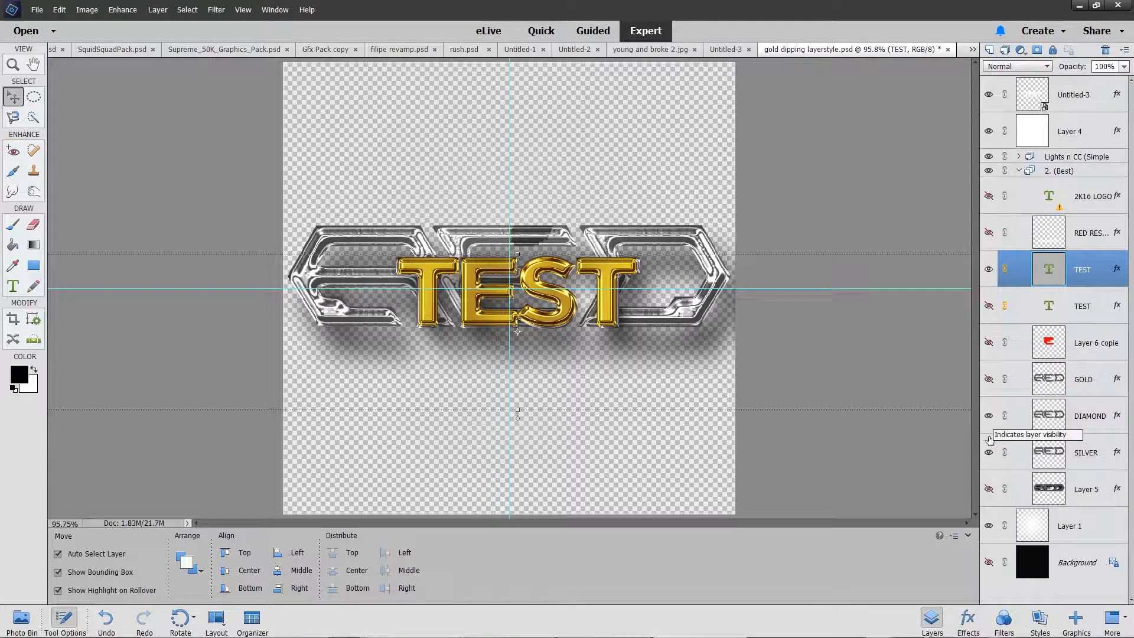
left_click(989, 455)
left_click(990, 418)
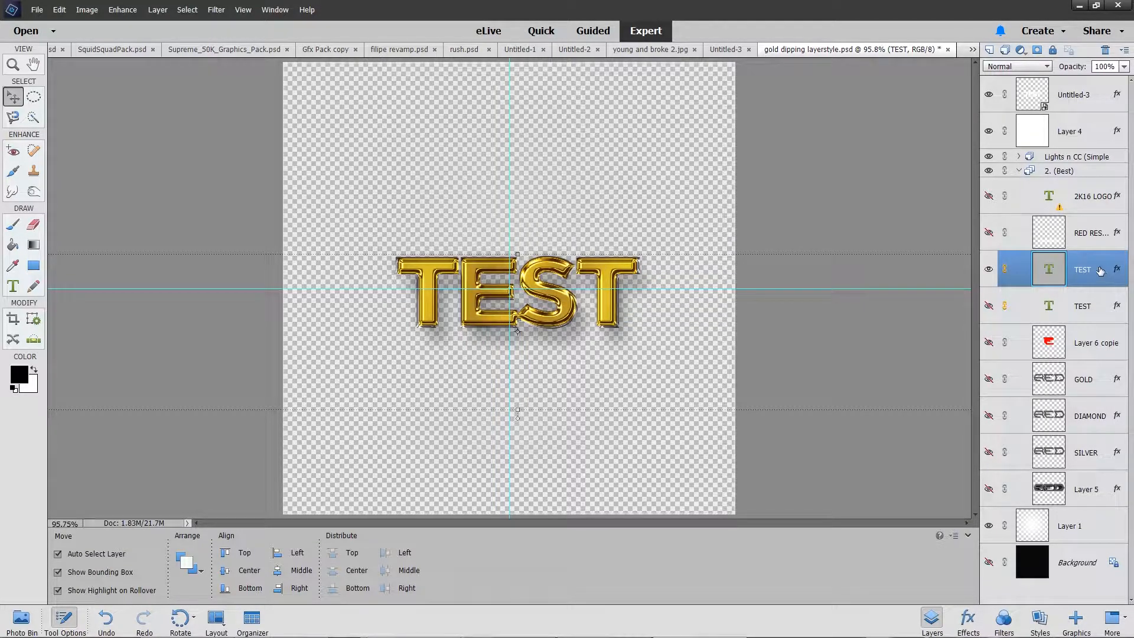
Step: Scale the gold Untitled-3 layer to 99.32% wide and 98.26% high and nudge it into alignment over the silver TEST
left_click(1081, 103)
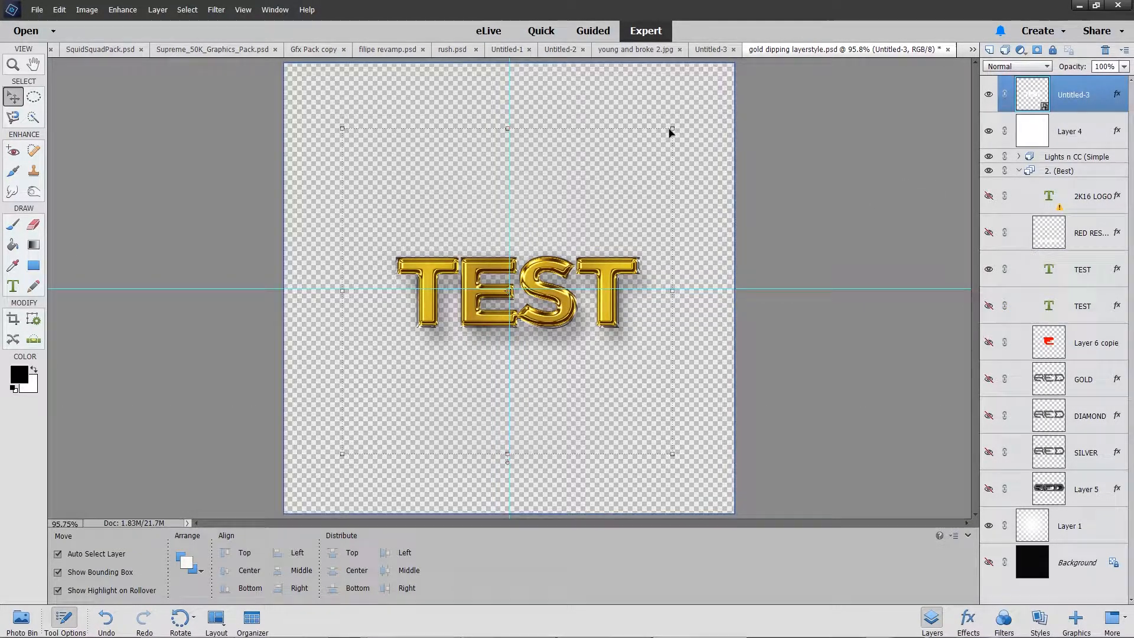
left_click_drag(672, 127, 667, 132)
left_click_drag(633, 195, 638, 190)
key("Left")
left_click_drag(347, 293, 344, 290)
key("Right")
key("Right")
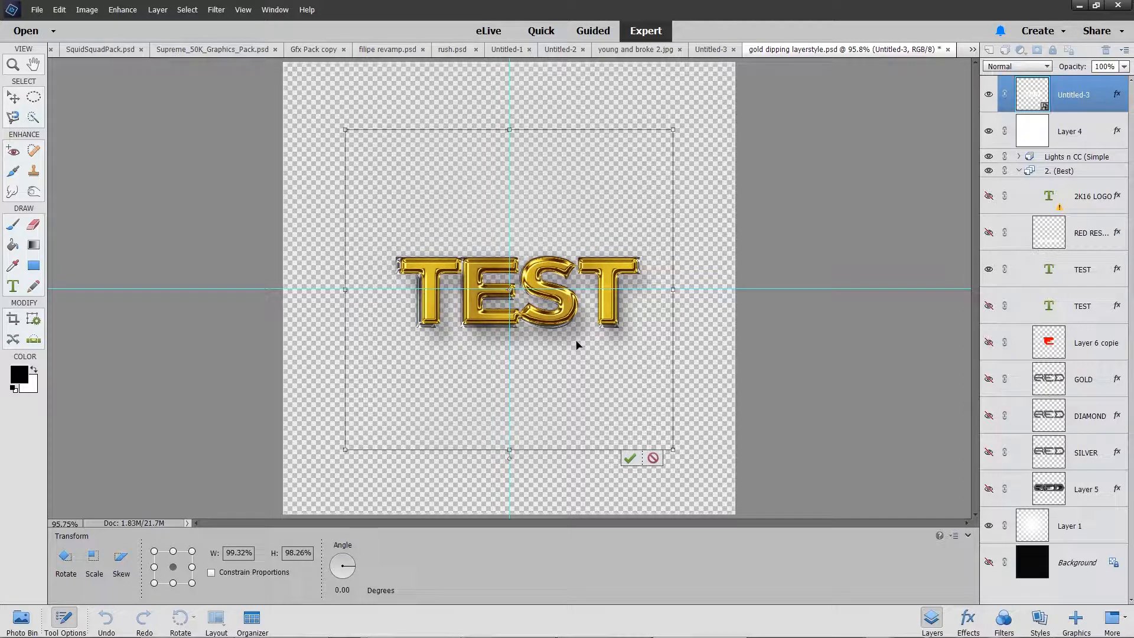
left_click(630, 460)
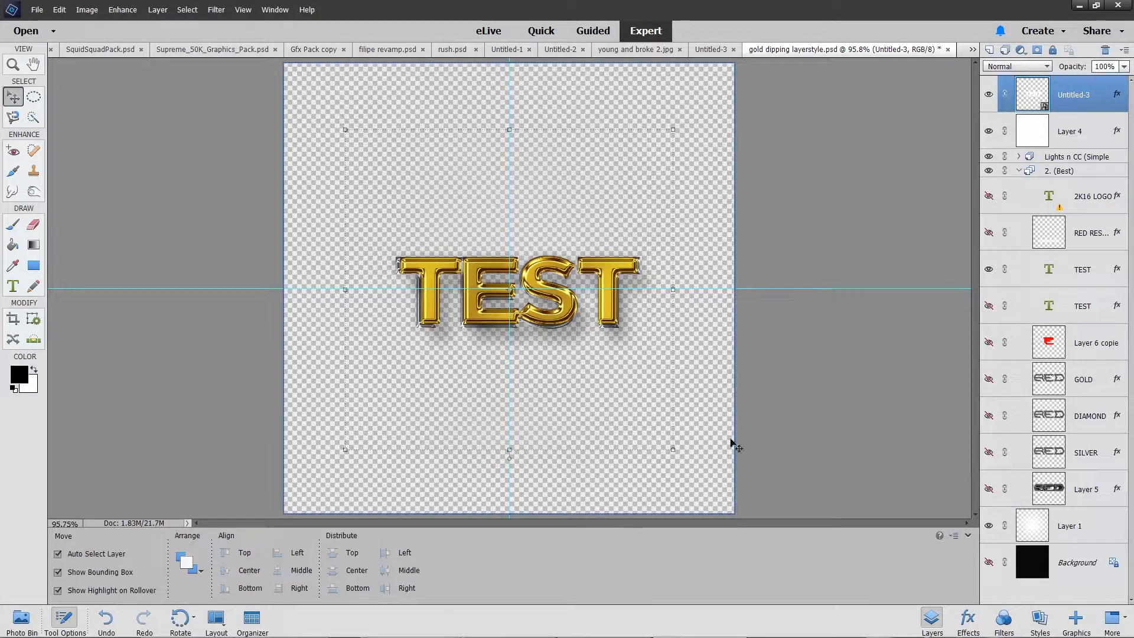
left_click(689, 425)
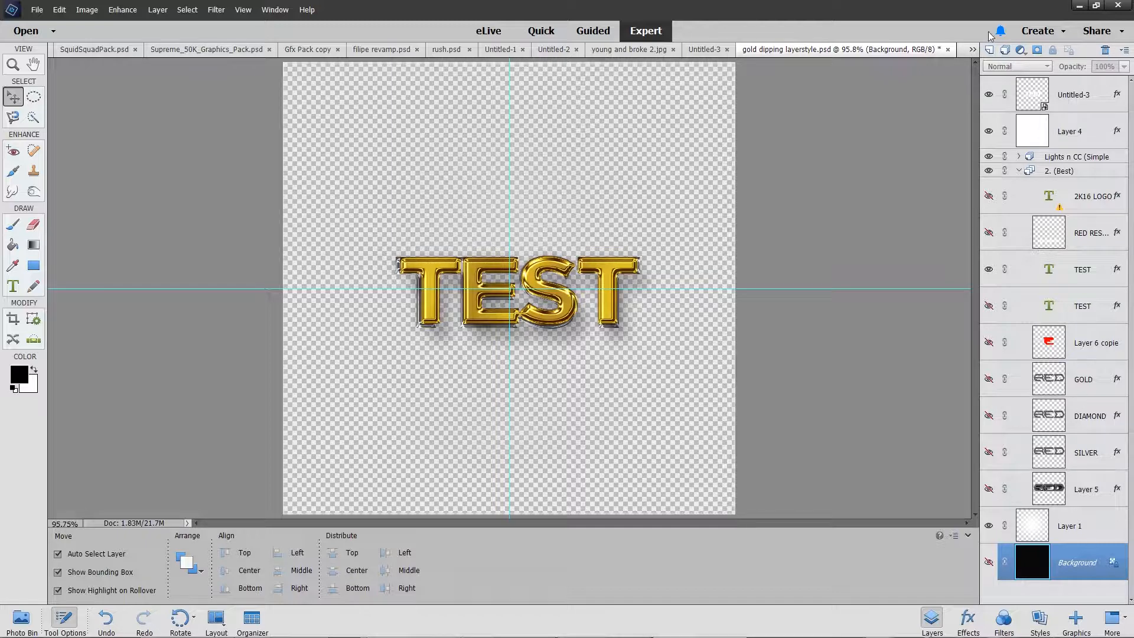
Step: Compare the title with the 2. (Best) and Lights n CC groups hidden and shown
left_click(990, 171)
left_click(990, 171)
left_click(989, 157)
left_click(989, 157)
Step: In the Untitled-3 document, hide the TEST text and show the striped Layer 1, the advisory logo layer and the Background
left_click(21, 619)
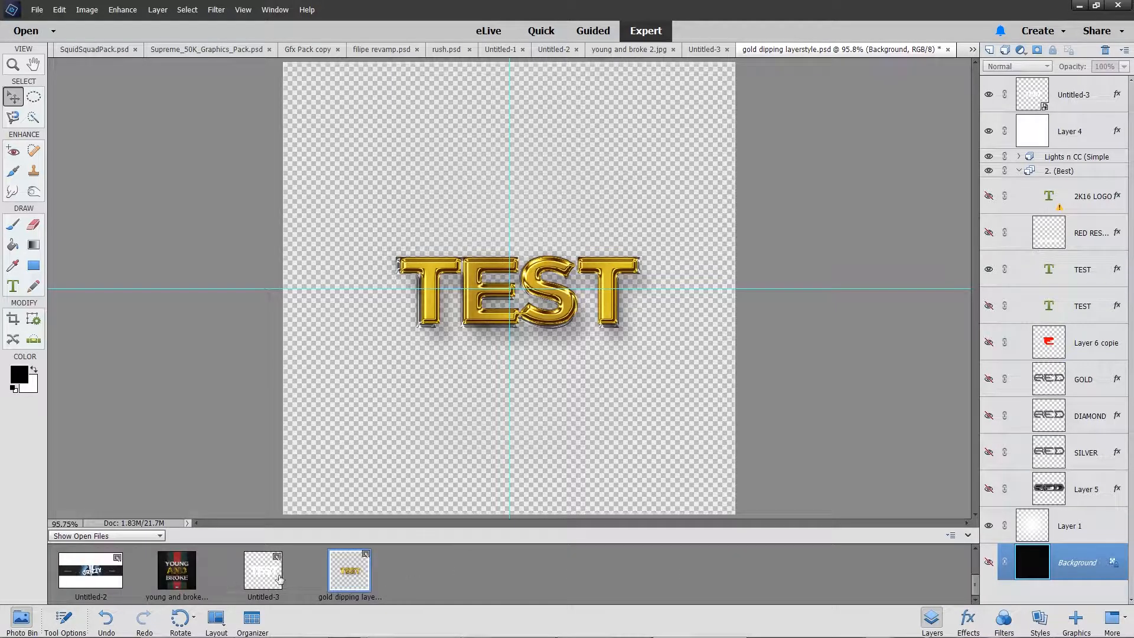
left_click(276, 581)
left_click(989, 168)
left_click(989, 131)
left_click(989, 95)
left_click(988, 204)
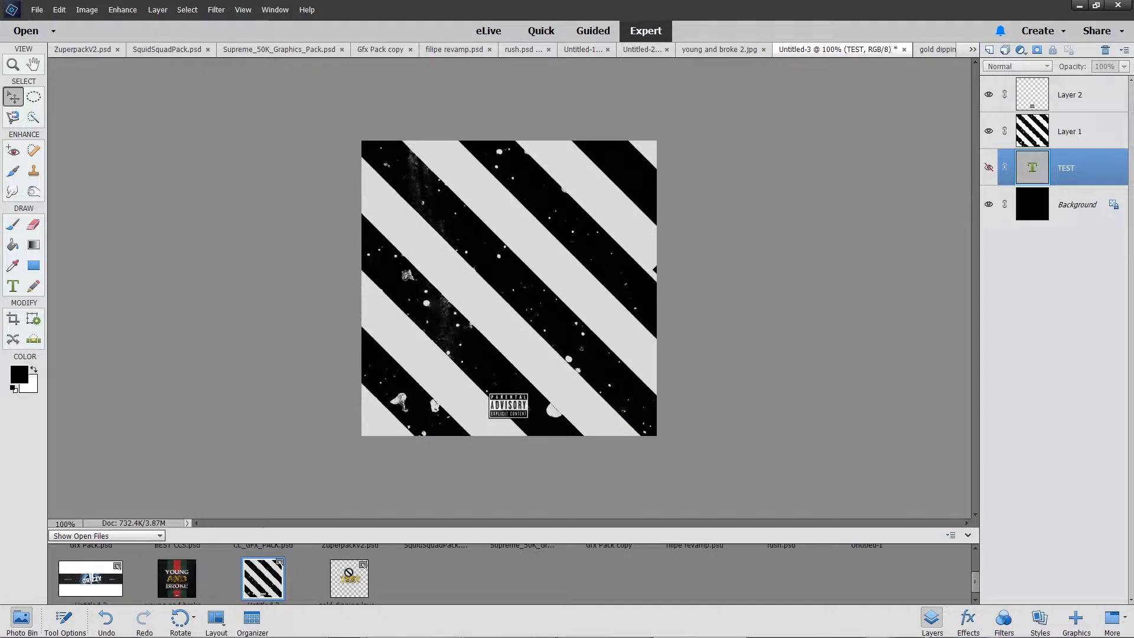
Step: Place the gold dipping layerstyle.psd artwork over the stripes at the full width of the cover
left_click_drag(349, 572, 531, 347)
left_click(658, 142)
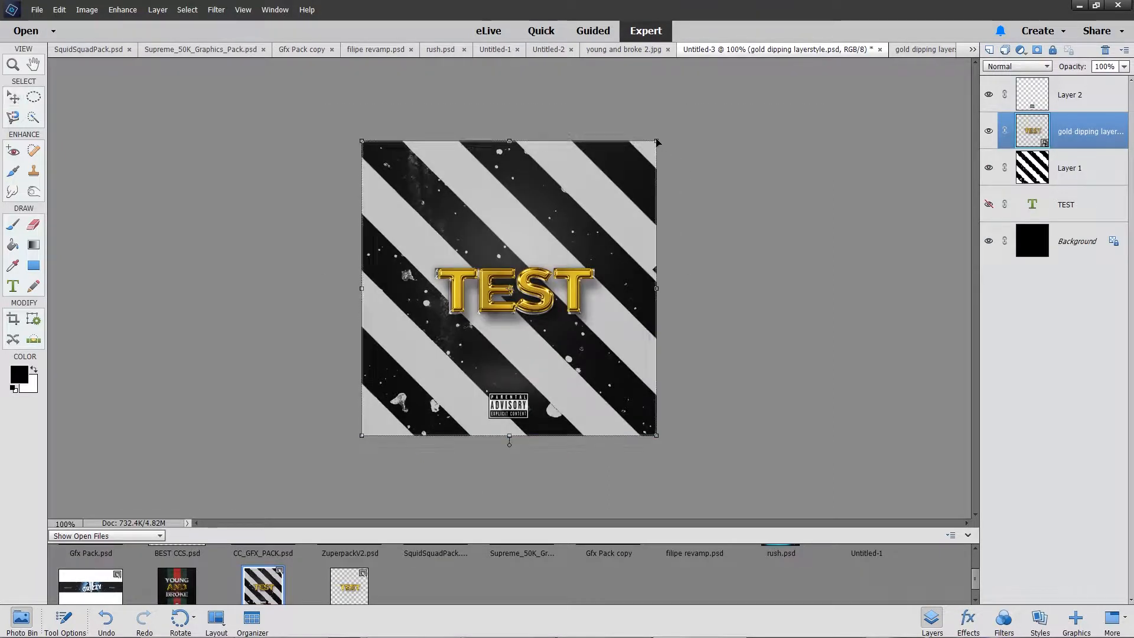
left_click(614, 445)
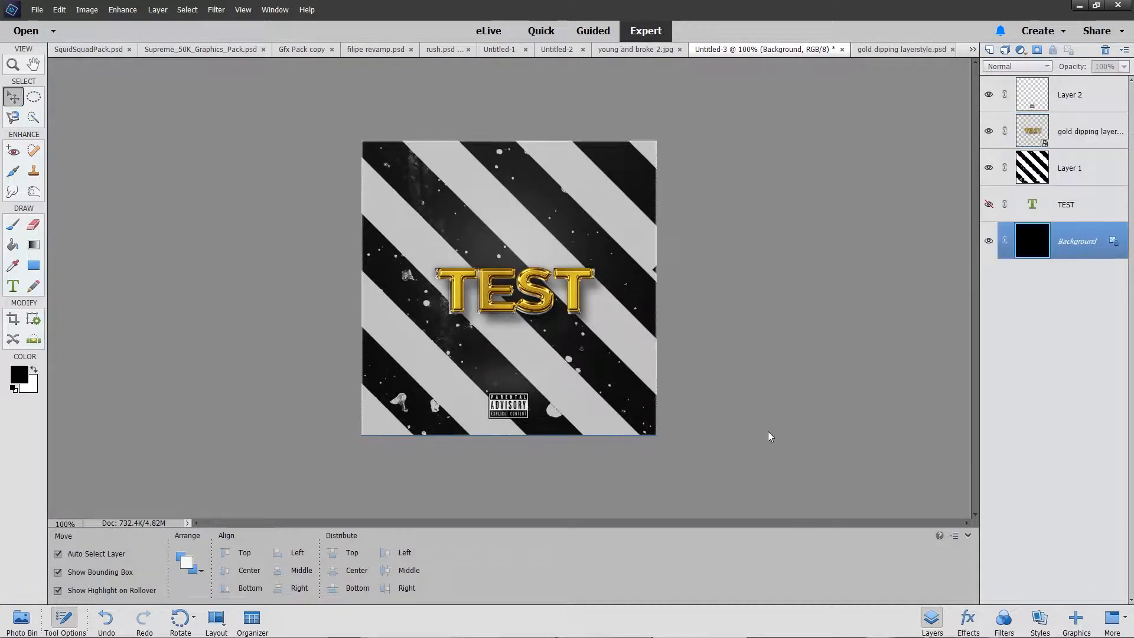
Step: Place the Untitled-3 cover into BEST CCS.psd and move its layer below the CC's group
left_click(34, 620)
double_click(176, 560)
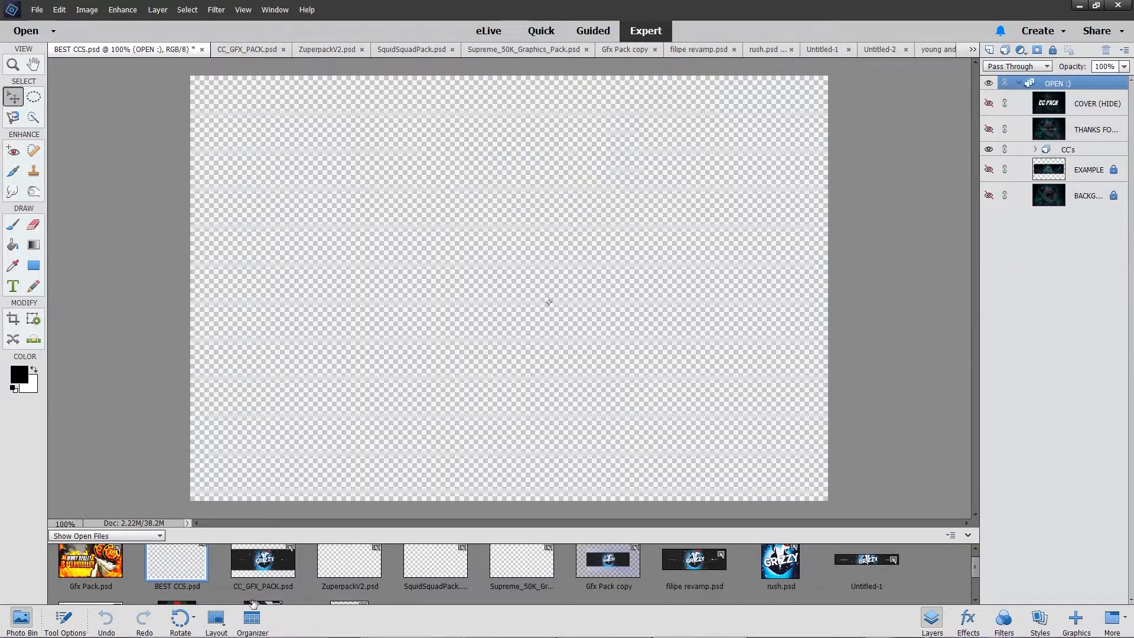
left_click_drag(255, 601, 449, 357)
left_click_drag(1073, 86, 1072, 176)
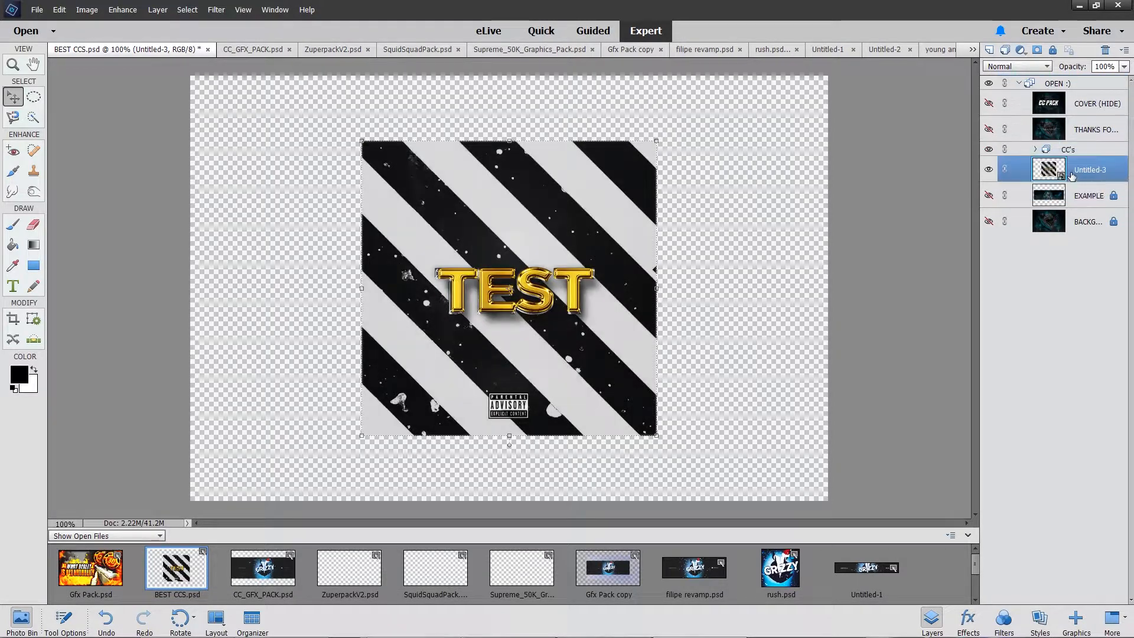
Step: Expand the CC's colour group and preview its Gold, Blue, Red, Green, Purple, Orange and pink corrections on the cover
left_click(1033, 148)
left_click(1036, 150)
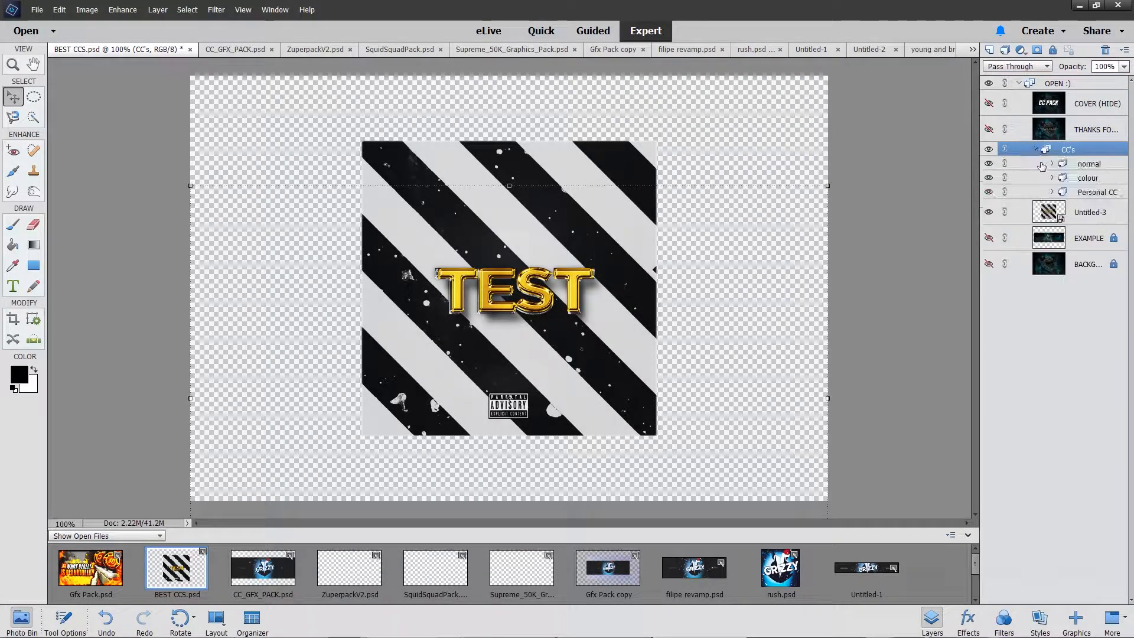
left_click(1052, 192)
left_click(1052, 178)
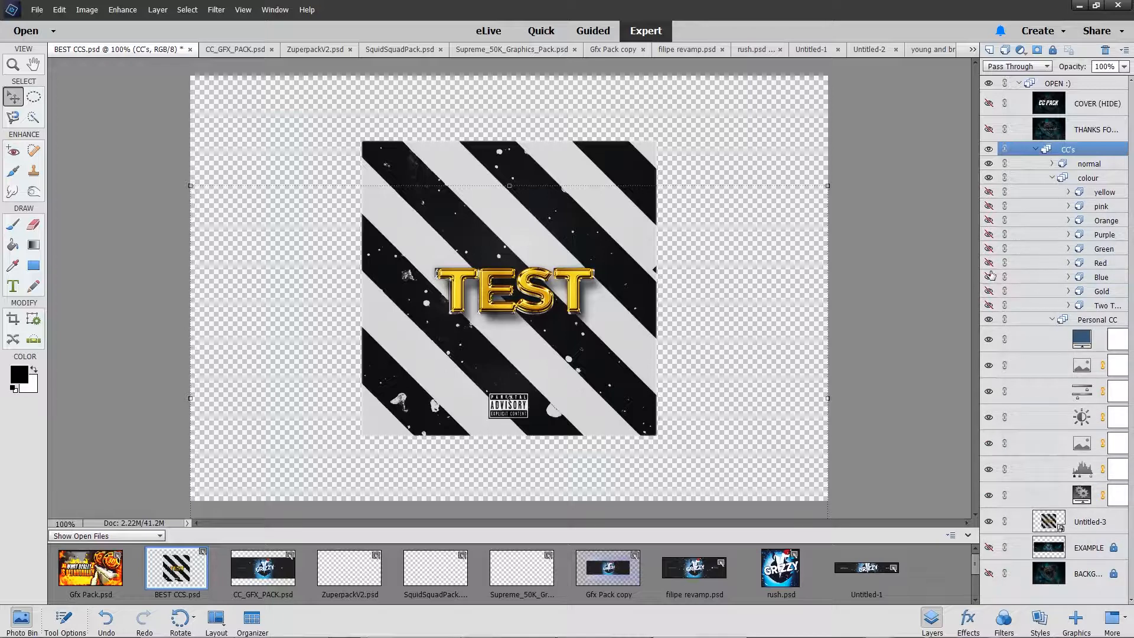
left_click(989, 291)
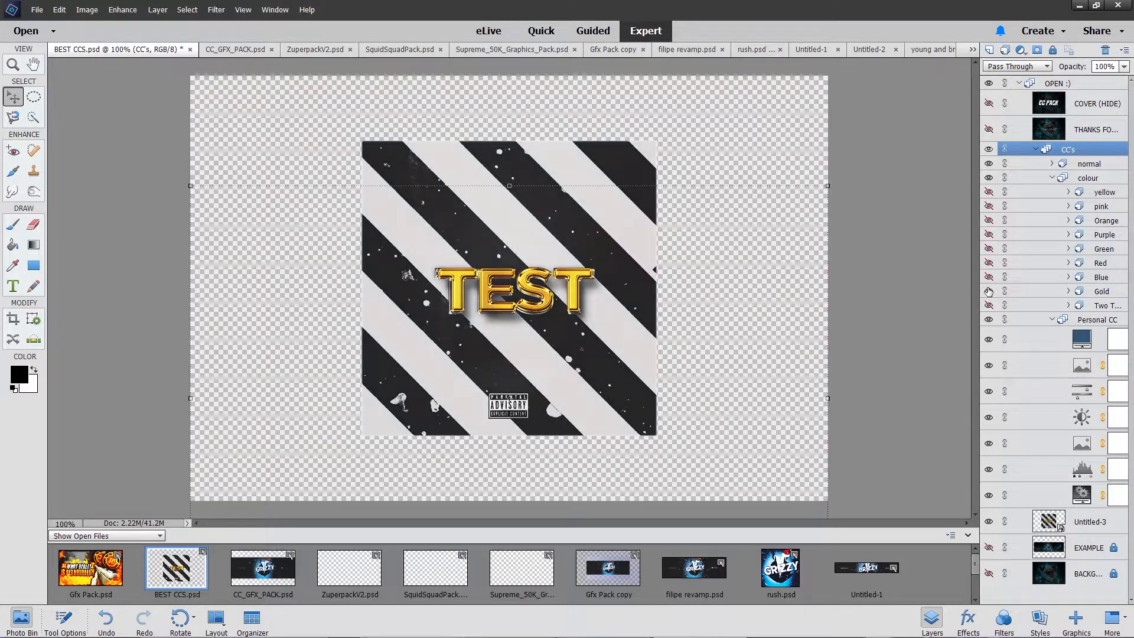
left_click(989, 291)
left_click(989, 277)
left_click(989, 276)
left_click(989, 266)
left_click(988, 265)
left_click(990, 250)
left_click(990, 249)
left_click(989, 235)
left_click(988, 234)
left_click(989, 221)
left_click(989, 220)
left_click(988, 206)
left_click(989, 206)
Step: Turn on the Gold colour correction and collapse the colour group
left_click(989, 291)
left_click(989, 291)
left_click(989, 292)
left_click(1052, 178)
Step: Try corrections 7, 6 and 5 in the normal group and leave correction 4 on
left_click(1054, 165)
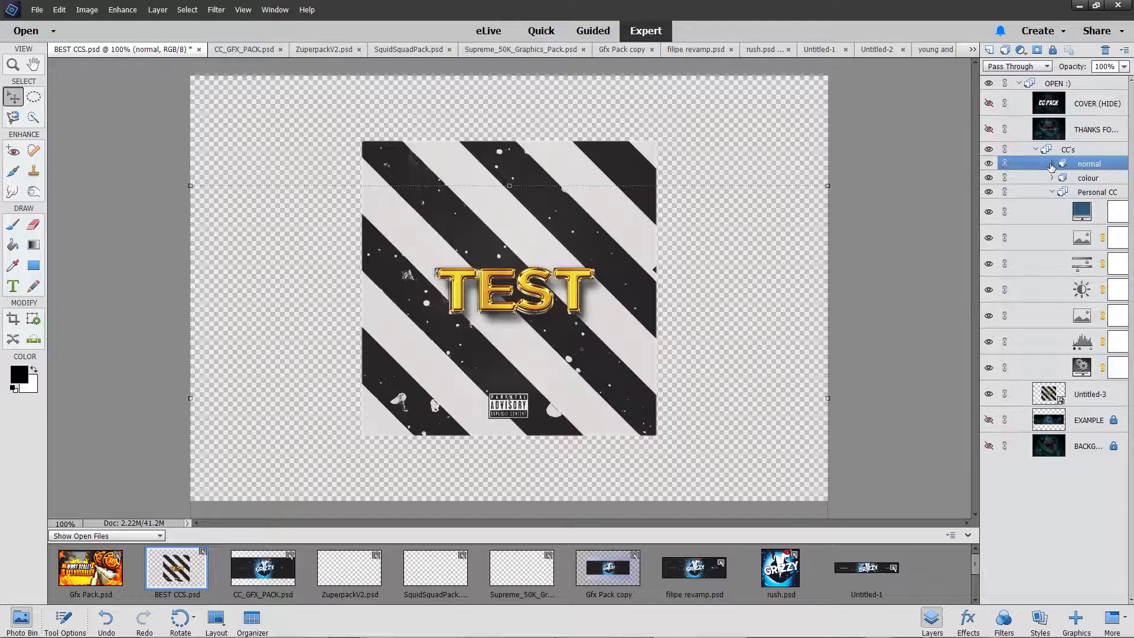
left_click(1052, 164)
left_click(990, 263)
left_click(989, 264)
left_click(990, 249)
left_click(990, 249)
left_click(989, 235)
left_click(990, 234)
left_click(990, 220)
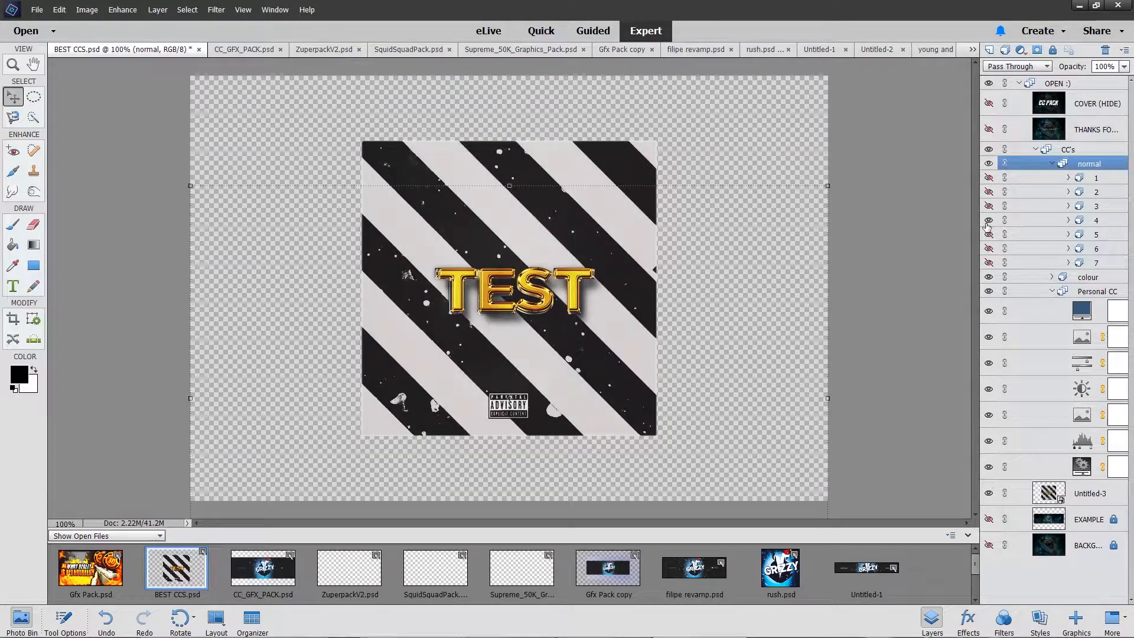
Step: Place the colour-corrected BEST CCS.psd artwork into the Untitled-3 document as its topmost layer
scroll(354, 570, "down", 1)
scroll(355, 572, "down", 1)
double_click(263, 579)
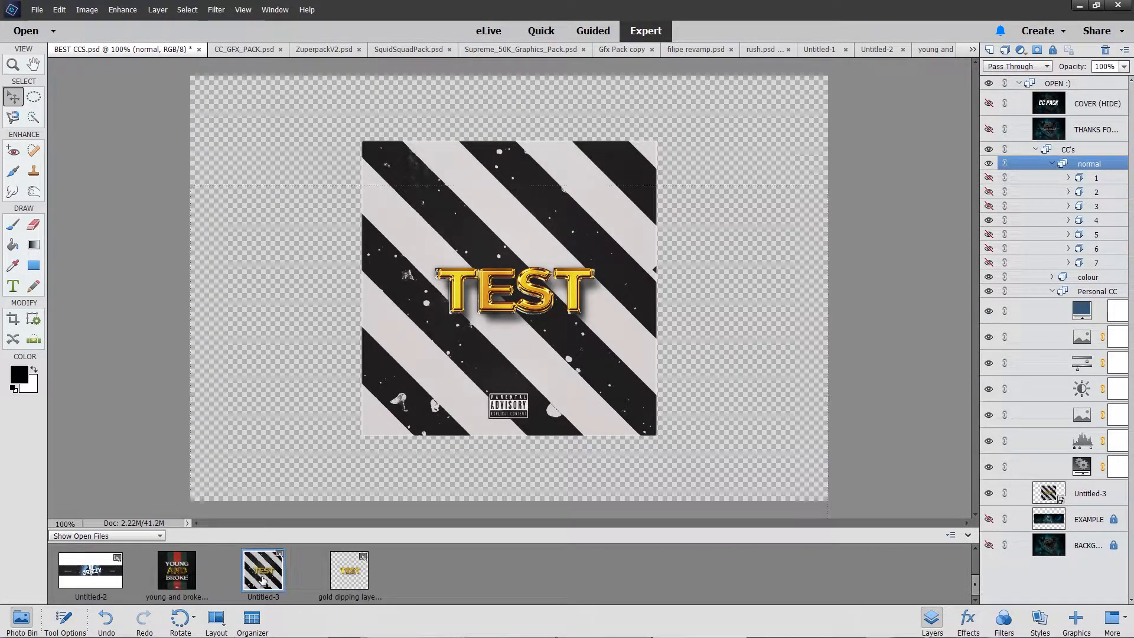
scroll(260, 579, "up", 2)
left_click_drag(179, 573, 502, 295)
left_click_drag(1070, 132, 1058, 82)
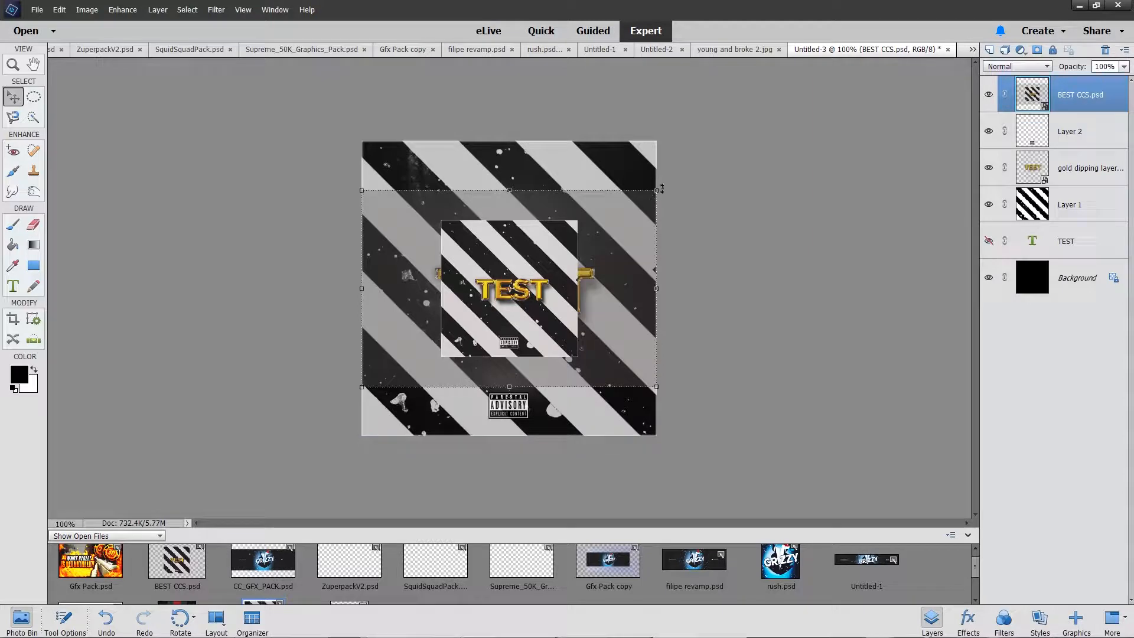
Step: Enlarge the BEST CCS.psd layer and position it so its striped cover fills the whole canvas
left_click_drag(661, 188, 1042, 65)
left_click_drag(721, 250, 540, 370)
left_click_drag(534, 372, 534, 372)
left_click(814, 509)
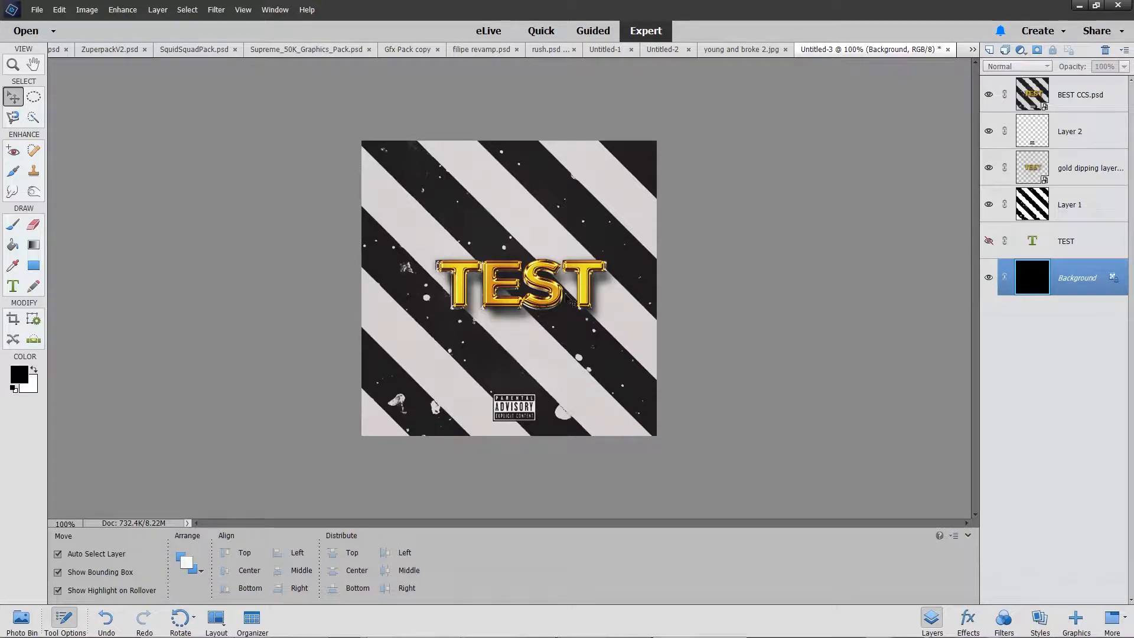
Step: Switch to the album cover art image results in Chrome and view the orange cover of the blue-skinned screaming man
mouse_move(195, 636)
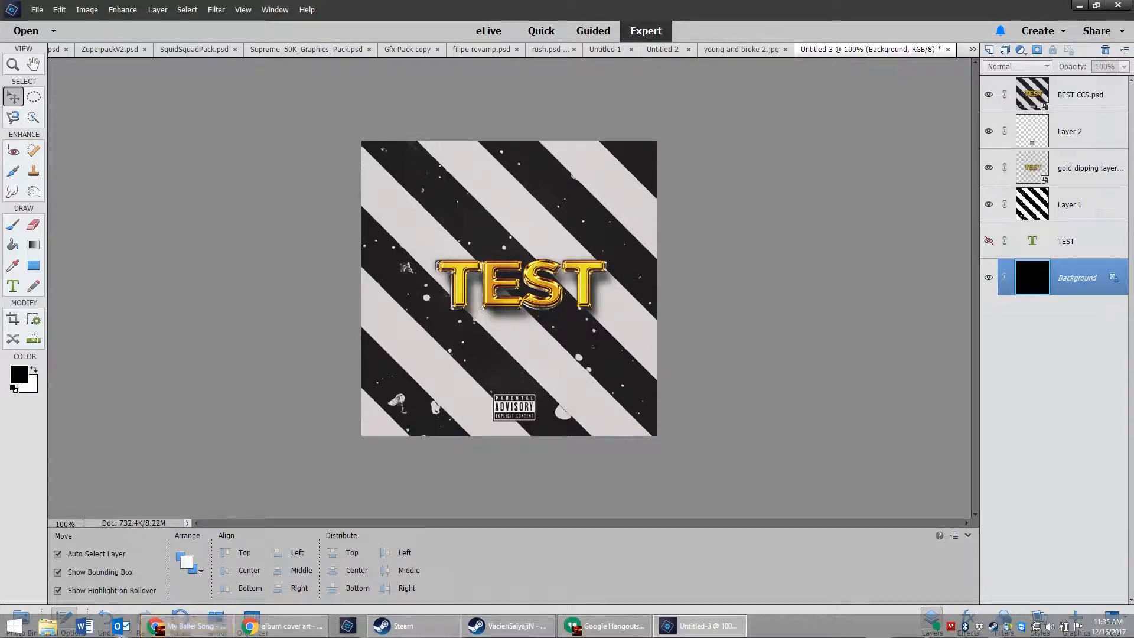
left_click(282, 632)
scroll(269, 264, "down", 15)
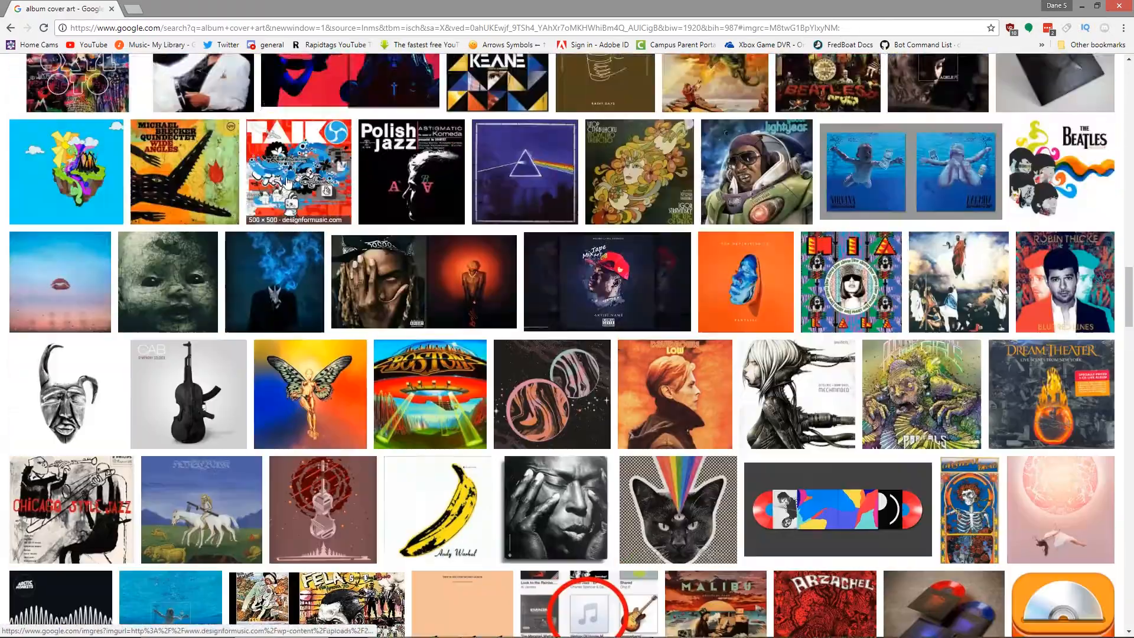
scroll(269, 264, "up", 15)
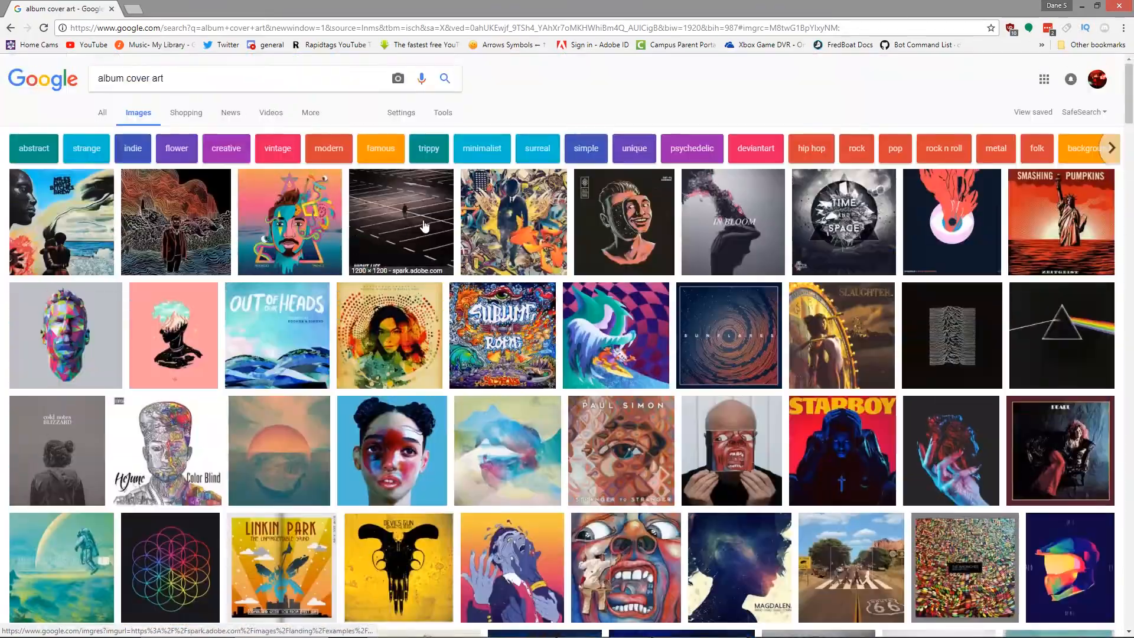
left_click(478, 582)
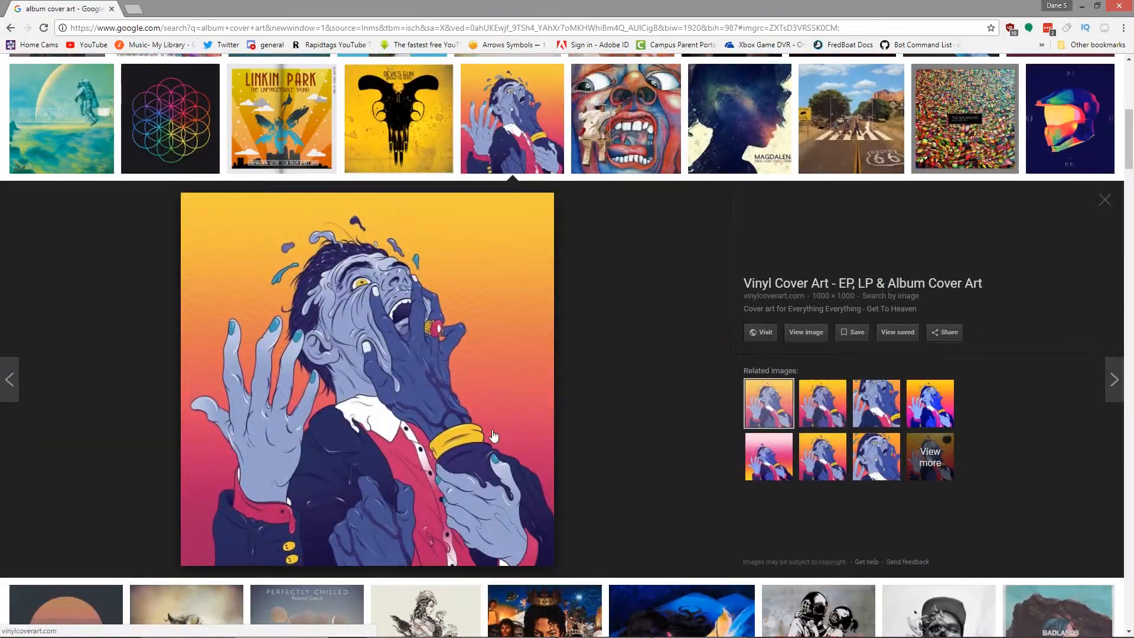
scroll(494, 436, "up", 8)
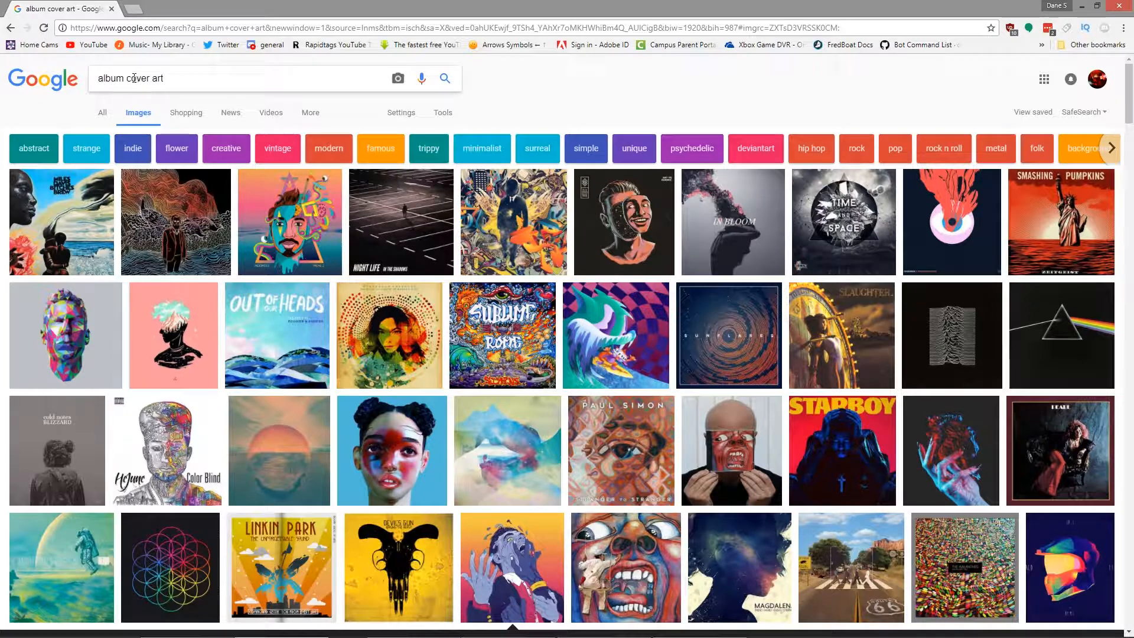
Step: Search Google Images for "lil pump album cover art"
left_click(100, 79)
type("lil pu")
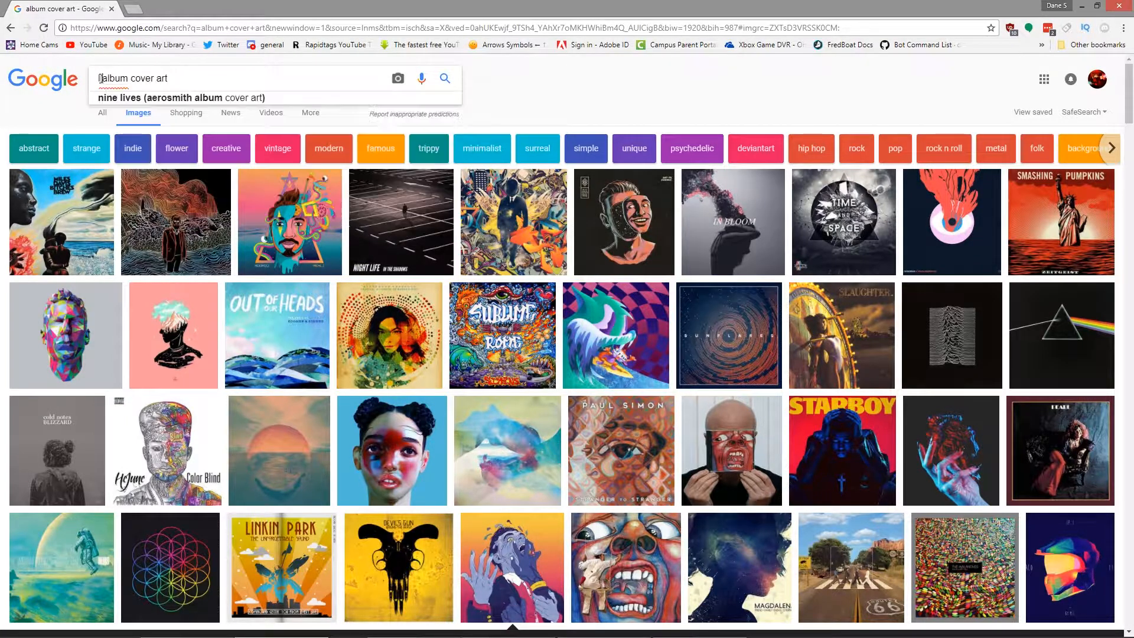
type("mp")
key("Return")
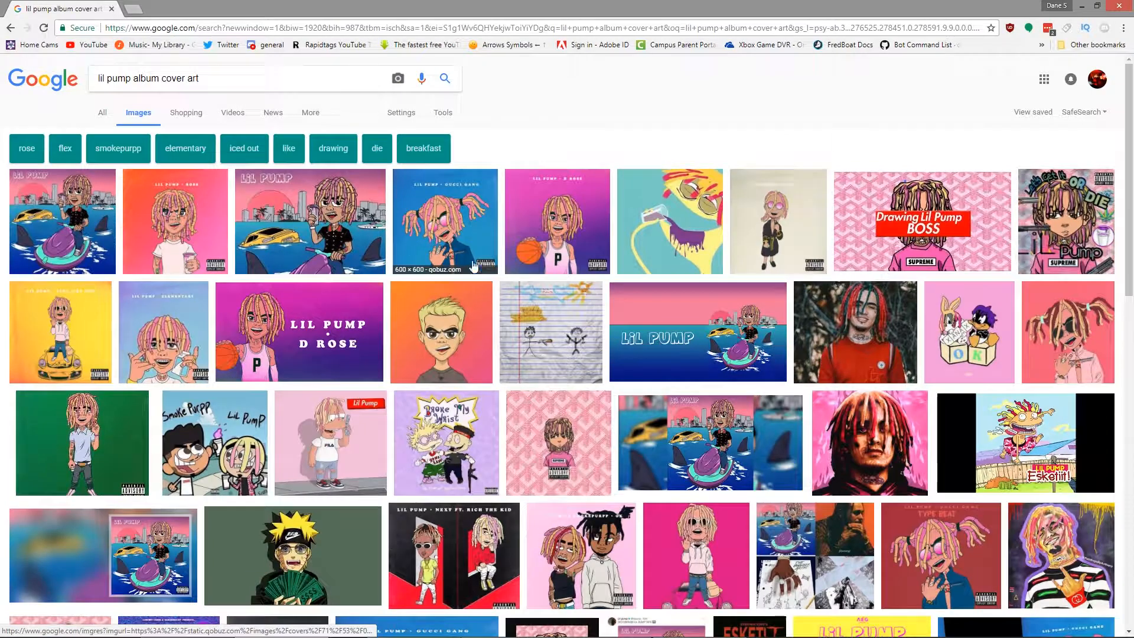
Step: Enlarge several Lil Pump covers, including Gucci Gang, D Rose and Boss, to examine their artwork and advisory logo placement
left_click(473, 267)
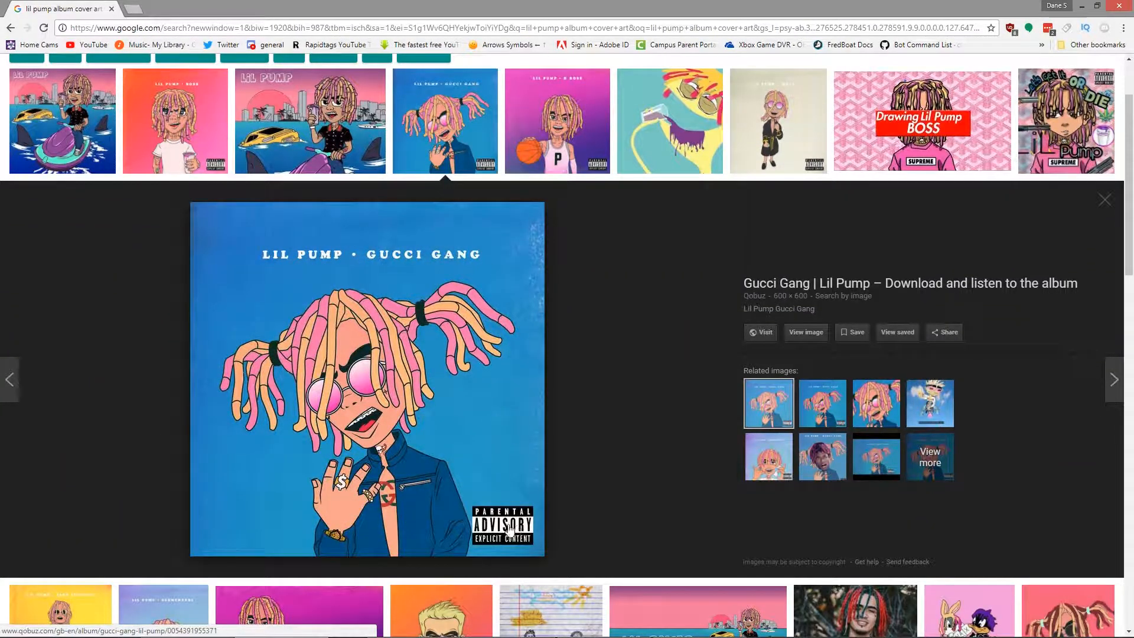
key("Left")
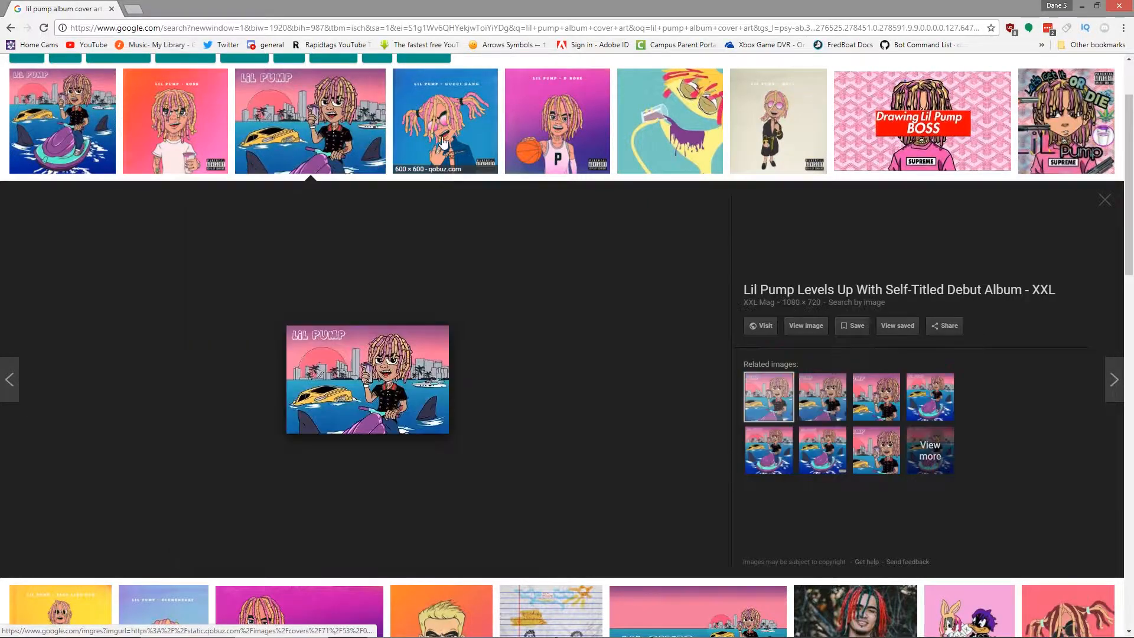
left_click(525, 146)
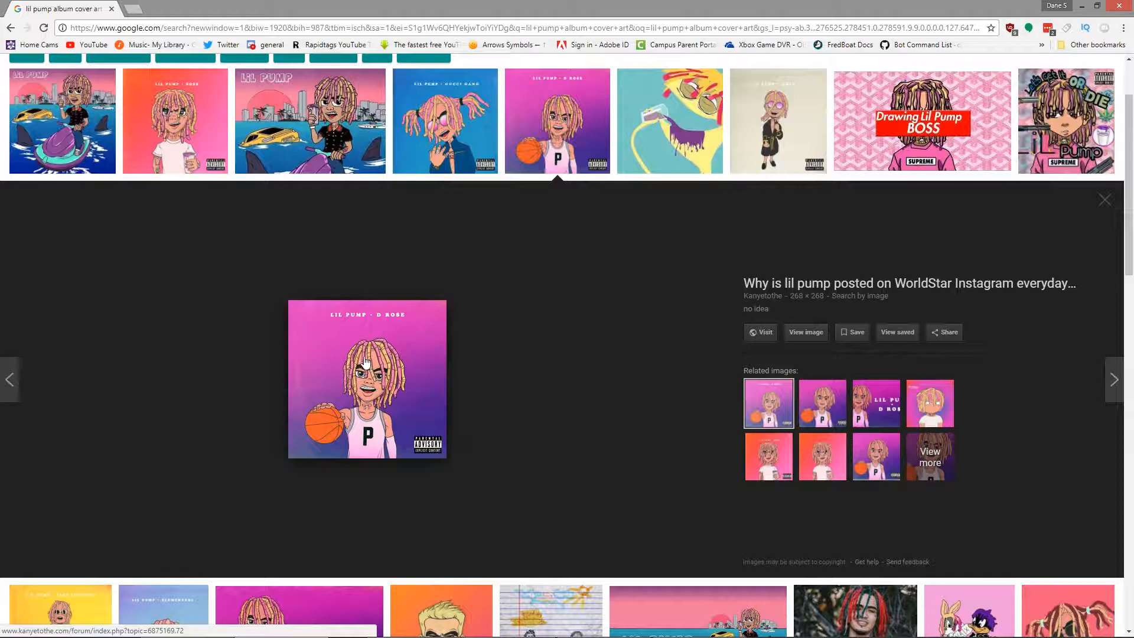
left_click(915, 149)
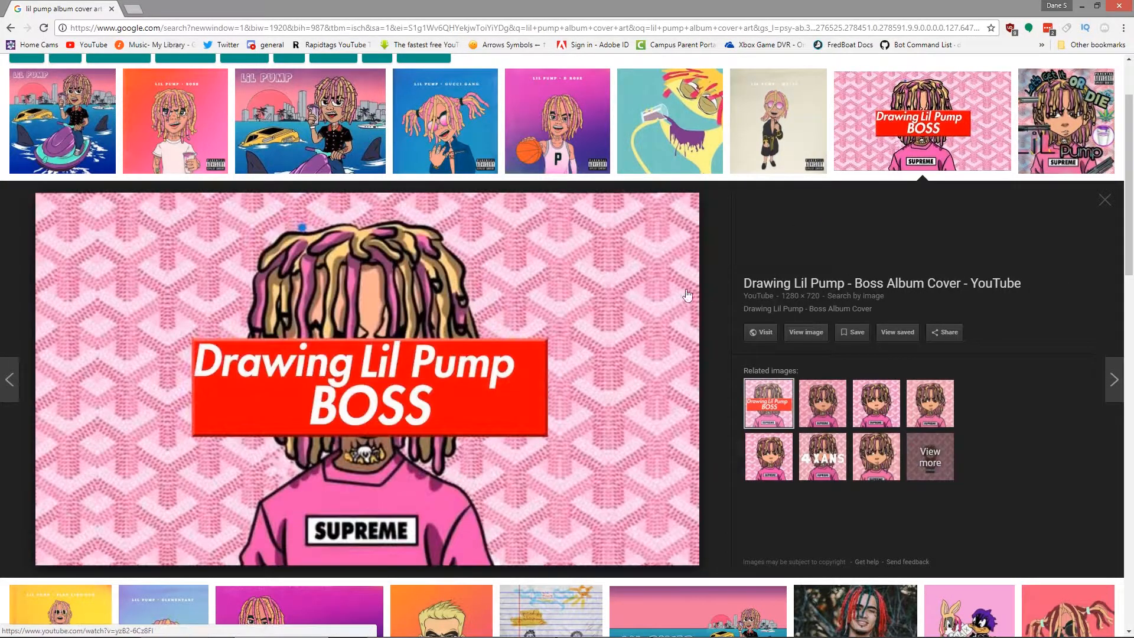
key("Right")
scroll(412, 417, "down", 4)
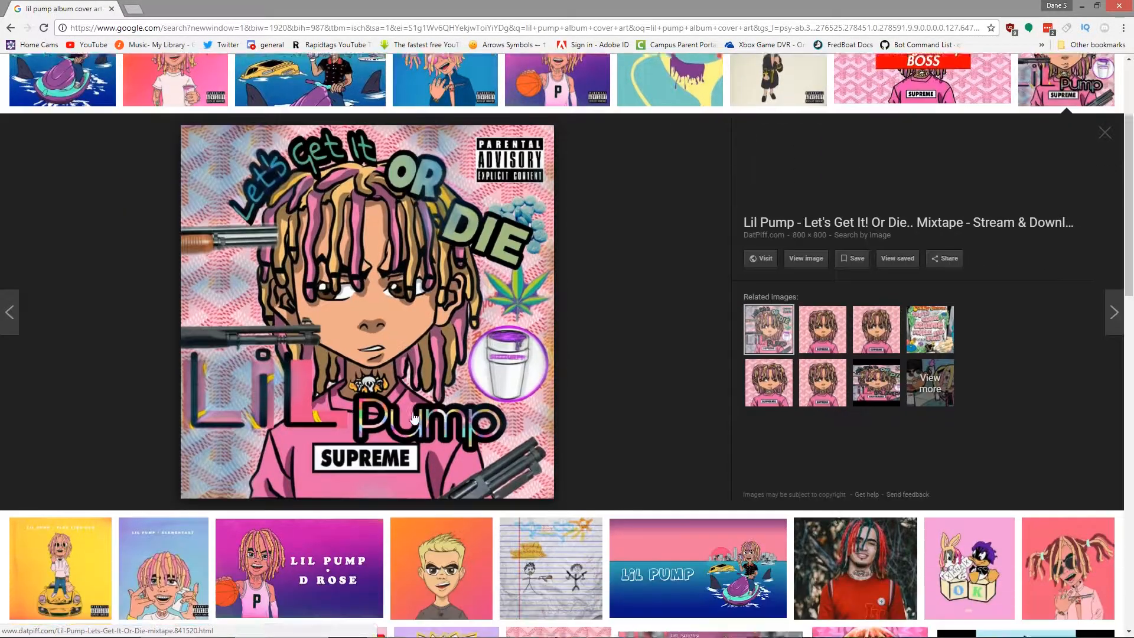
Step: Examine more Lil Pump covers, including the blond DeviantArt portrait and Flex Like Ouu, and look through further results
left_click(412, 416)
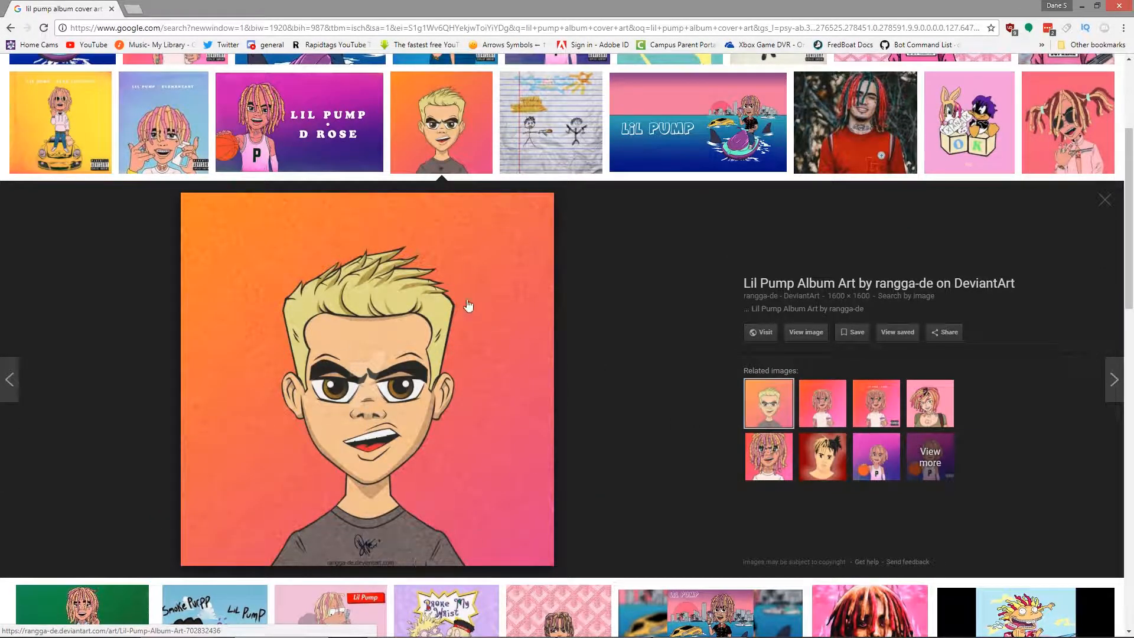
key("Left")
key("Left")
key("Left")
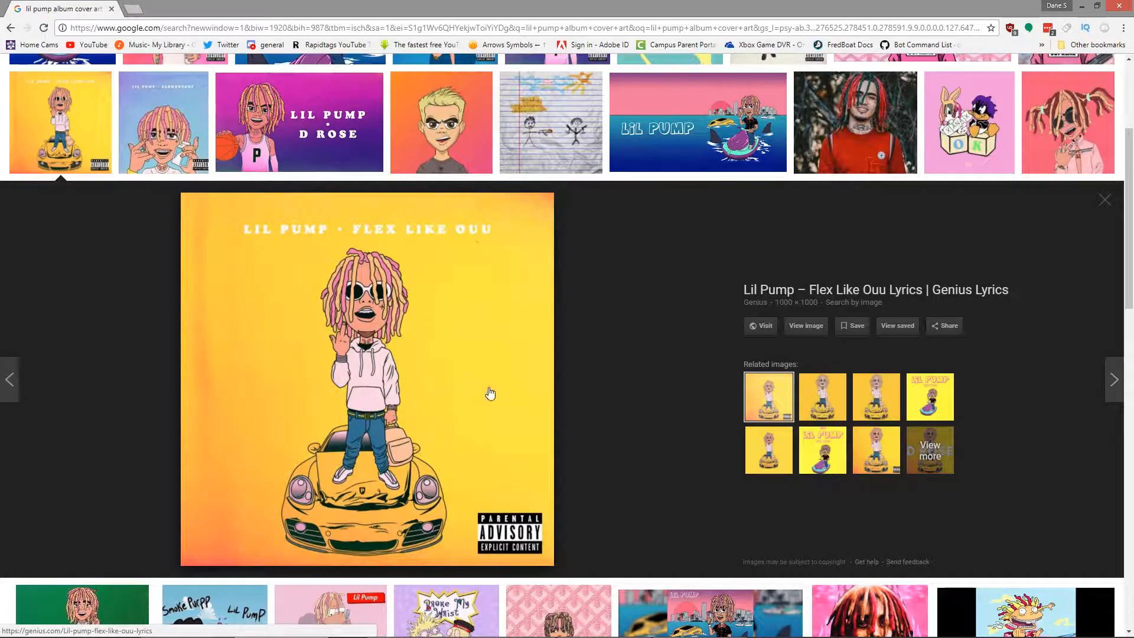
scroll(397, 478, "up", 4)
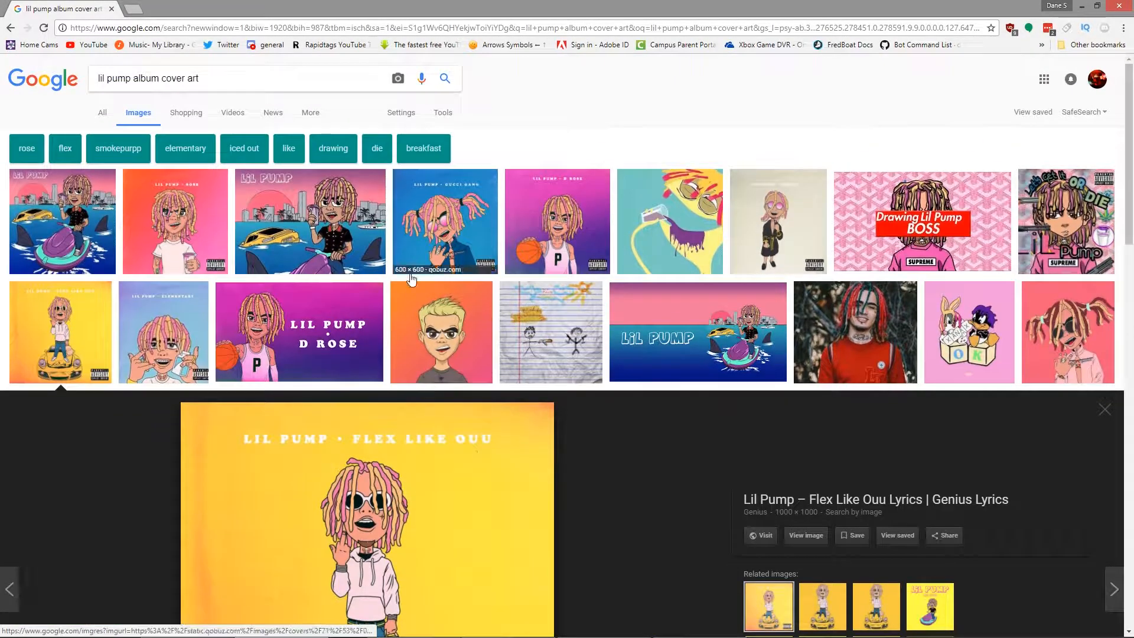
scroll(600, 476, "down", 3)
scroll(602, 477, "down", 6)
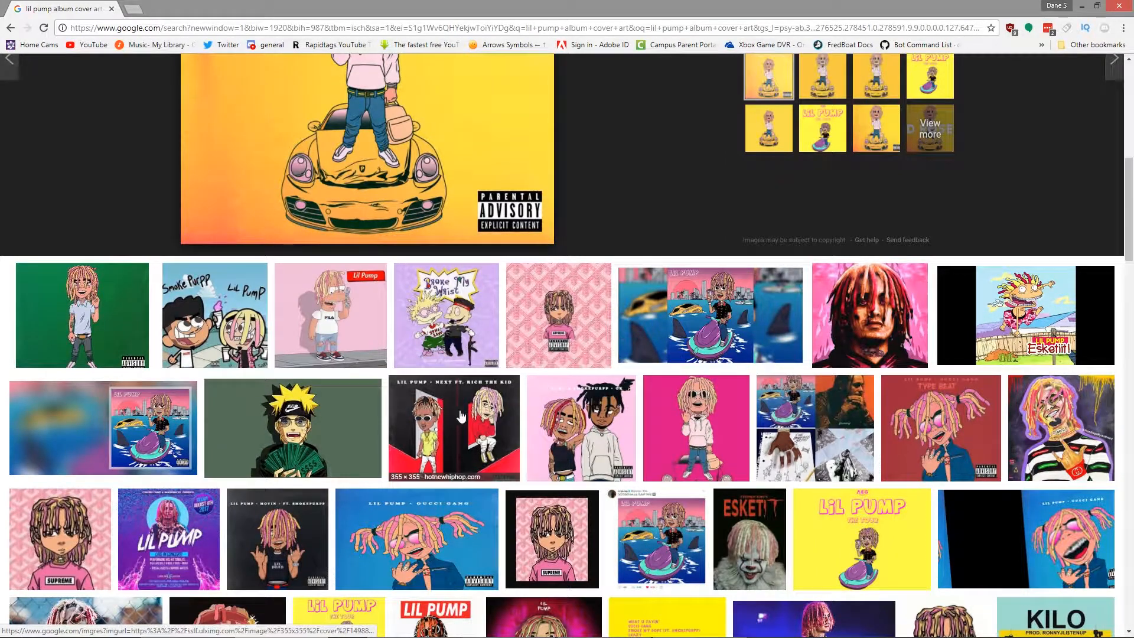
Step: Broaden the Google Images search to "album cover art" by removing the artist's name
scroll(347, 366, "up", 9)
left_click_drag(131, 78, 94, 79)
key("BackSpace")
type("\\album cover art")
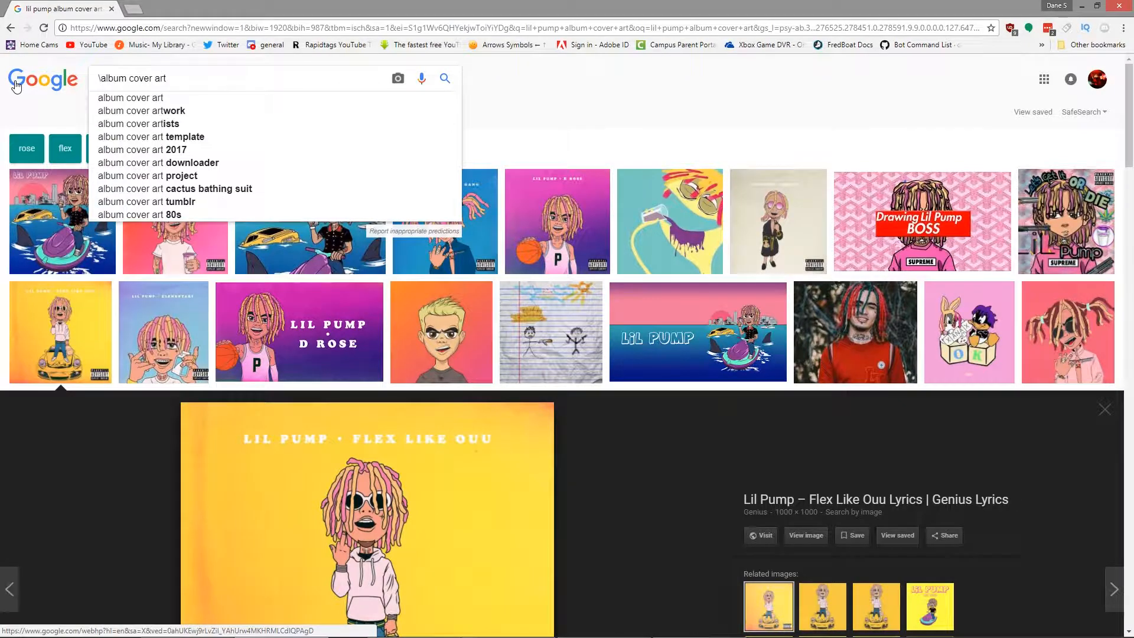
key("BackSpace")
key("Return")
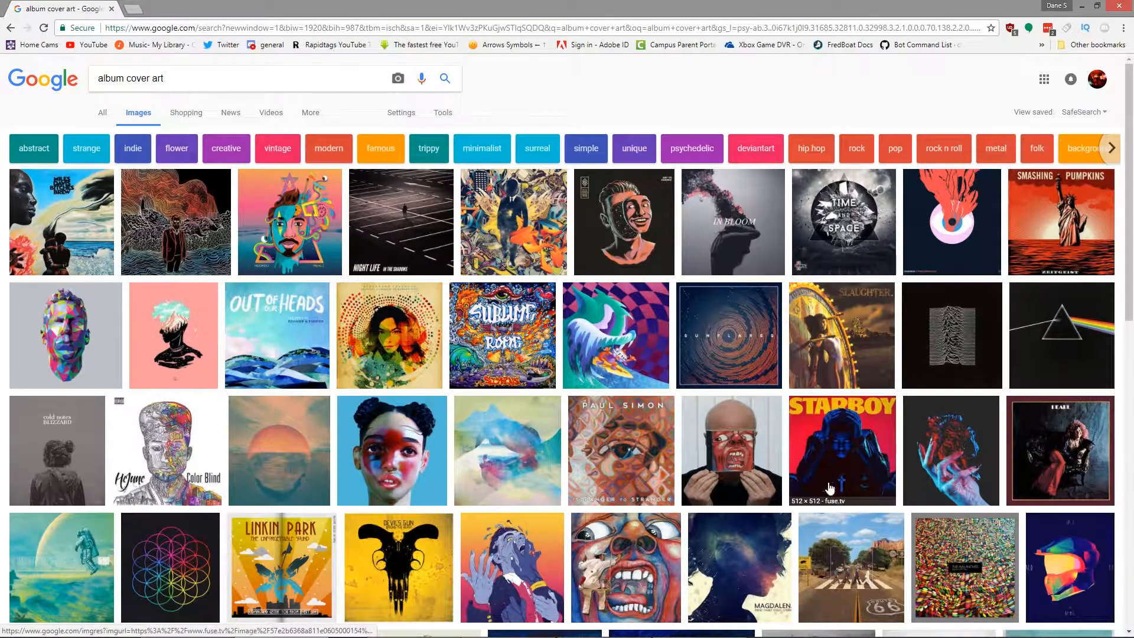
Step: Enlarge the prism, bald man with face record sleeve and Starboy covers, and browse further album cover examples
left_click(1034, 319)
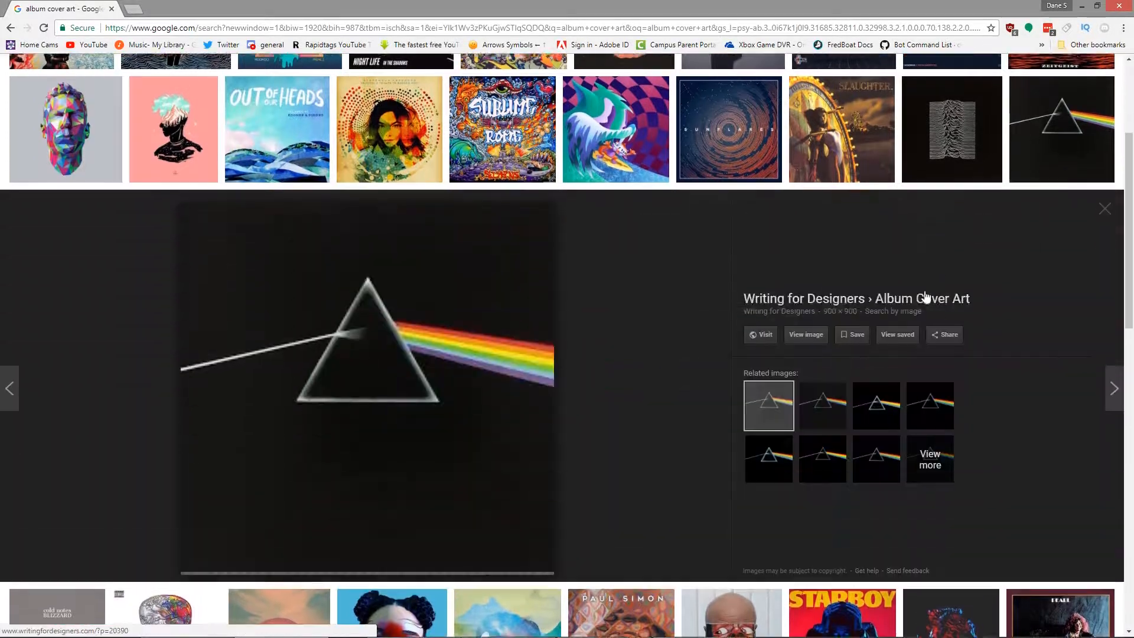
scroll(560, 463, "down", 5)
left_click(717, 295)
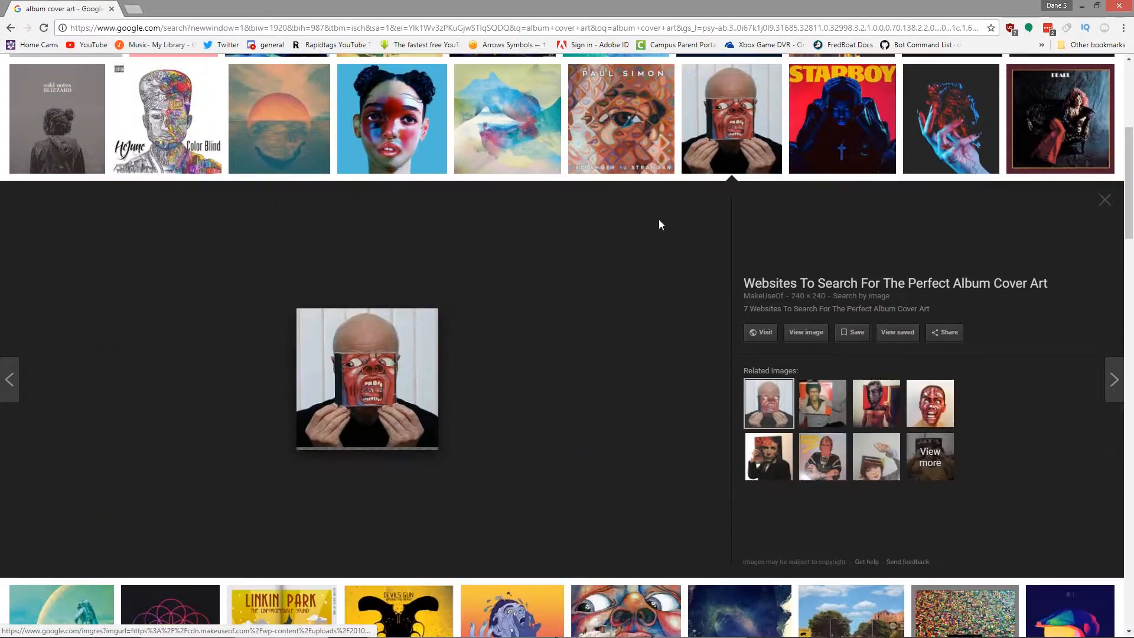
left_click(842, 129)
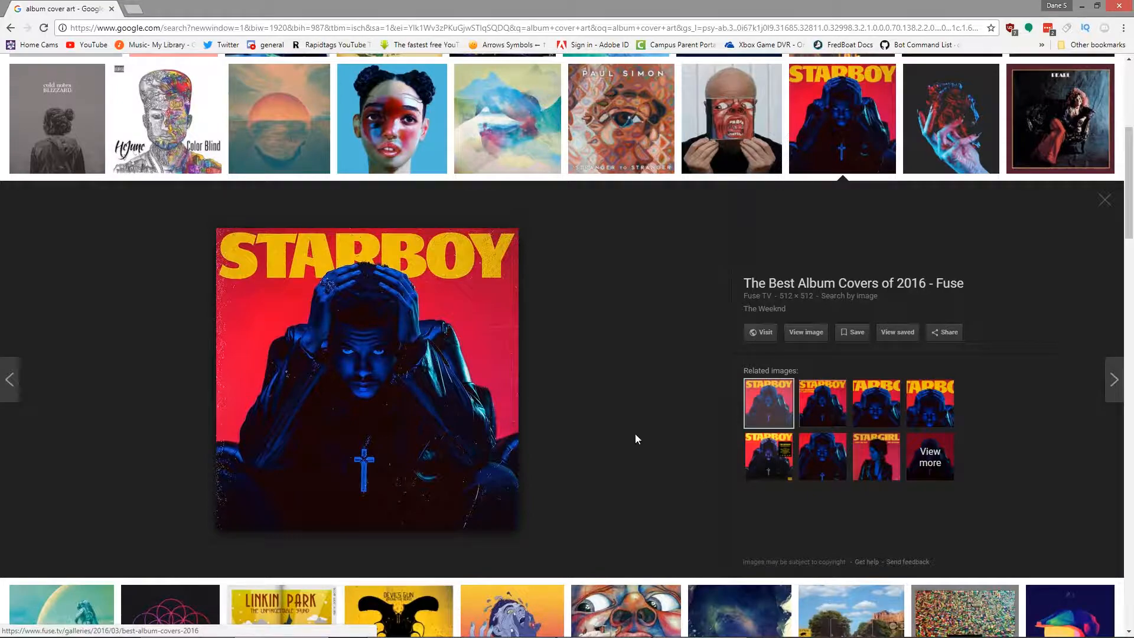
scroll(374, 449, "down", 5)
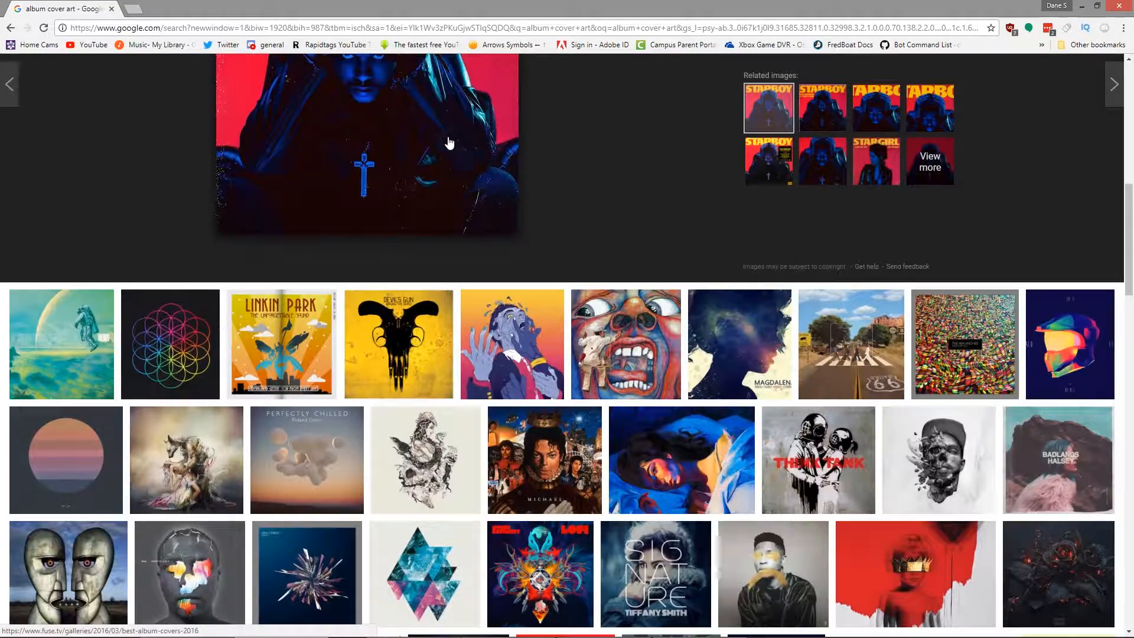
scroll(380, 299, "down", 7)
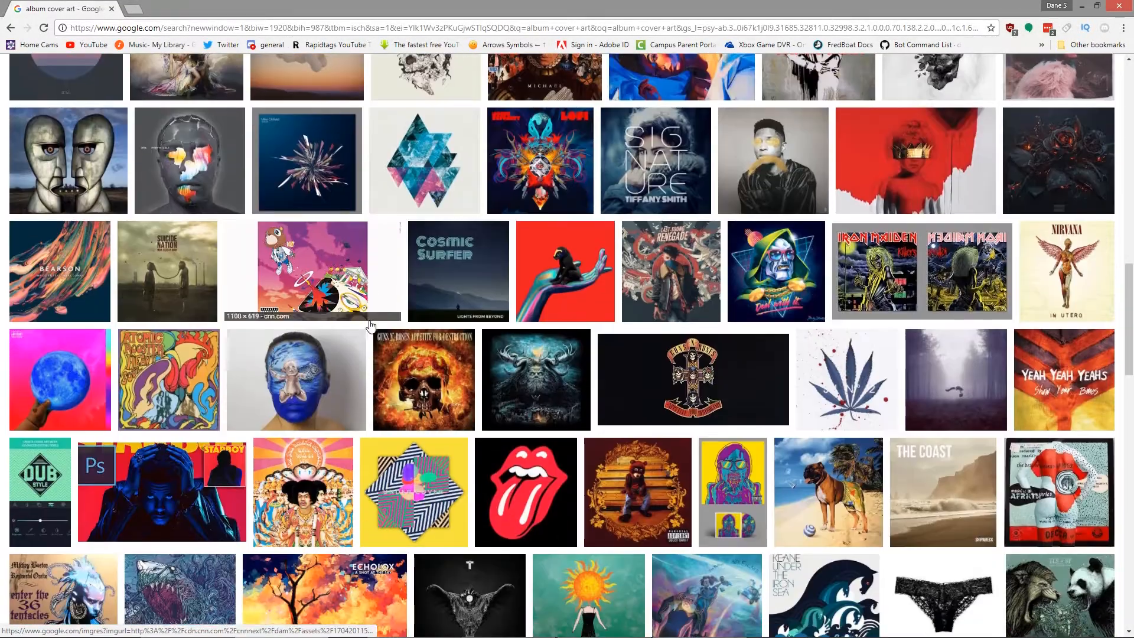
scroll(237, 436, "down", 4)
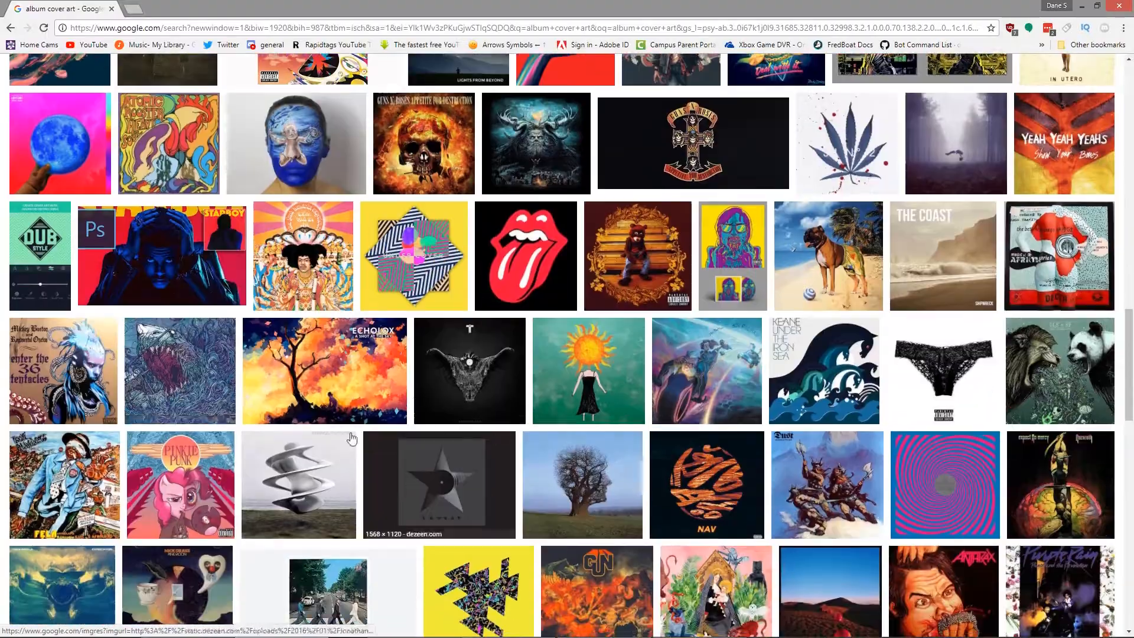
scroll(490, 438, "down", 8)
Step: Switch back to Photoshop Elements and select the gold dipping layerstyle.psd layer of the striped cover
left_click(1082, 5)
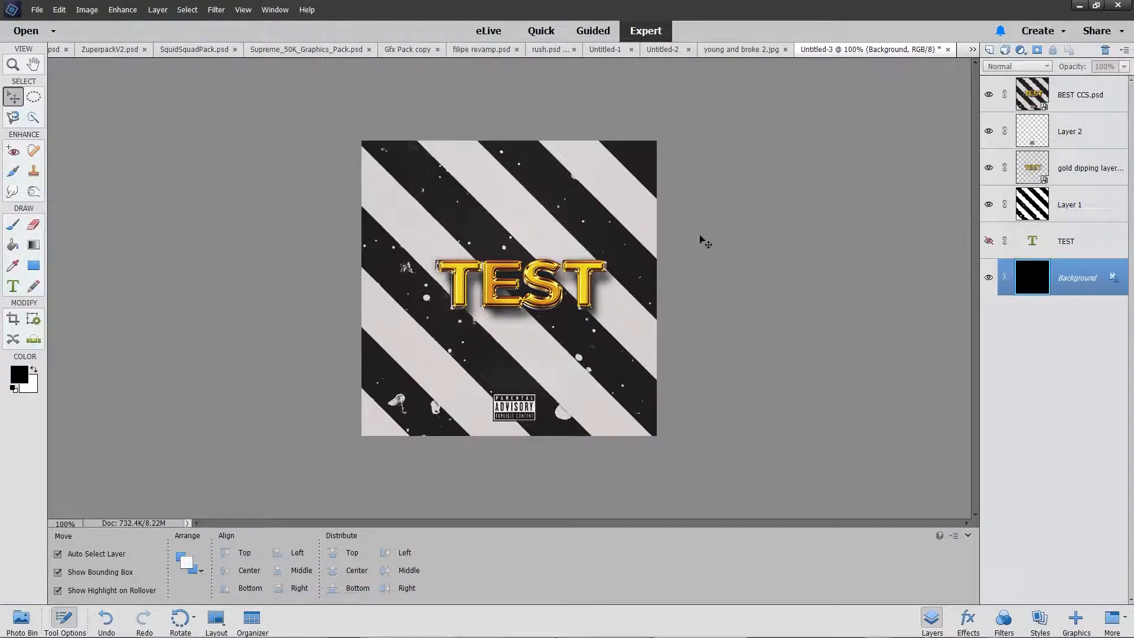
left_click(1082, 180)
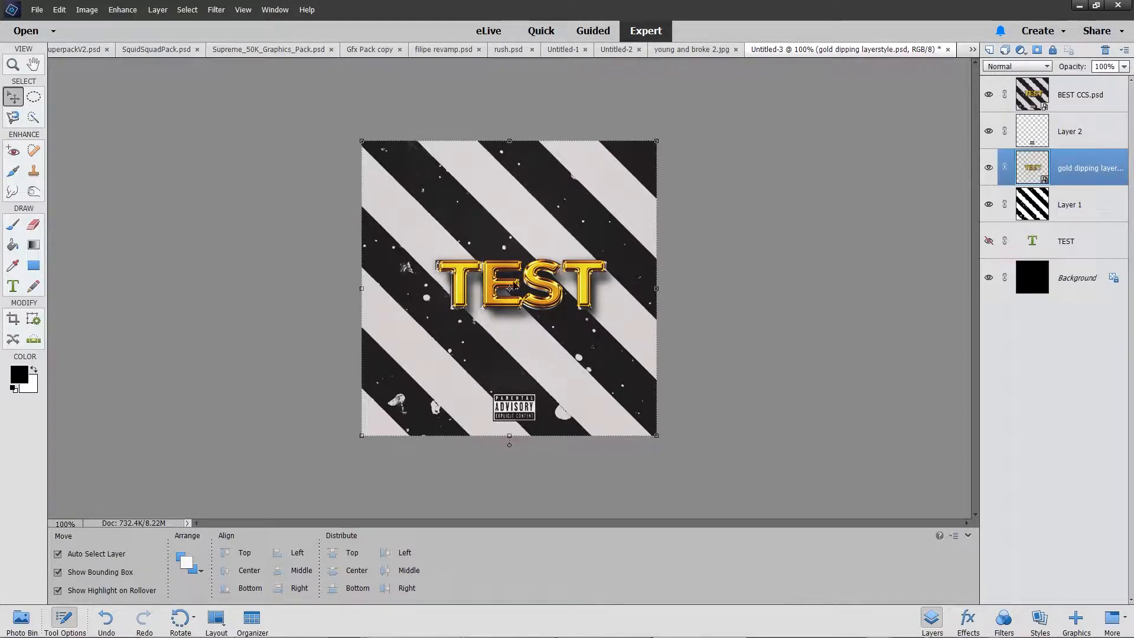